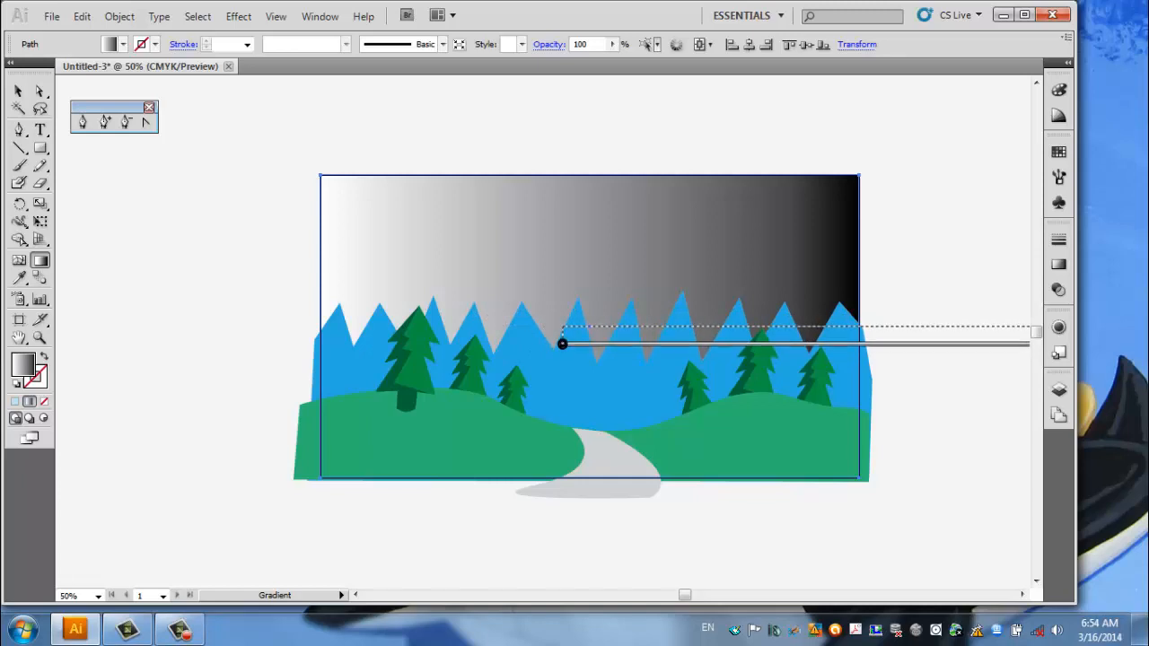
# Redraw the sky rectangle's gradient vertically from white at the treeline up past its upper edge, and recolour the black stop bright blue
pyautogui.moveTo(392, 328)
pyautogui.mouseDown()
pyautogui.moveTo(933, 329)
pyautogui.moveTo(590, 326)
pyautogui.moveTo(533, 189)
pyautogui.moveTo(400, 131)
pyautogui.mouseUp()
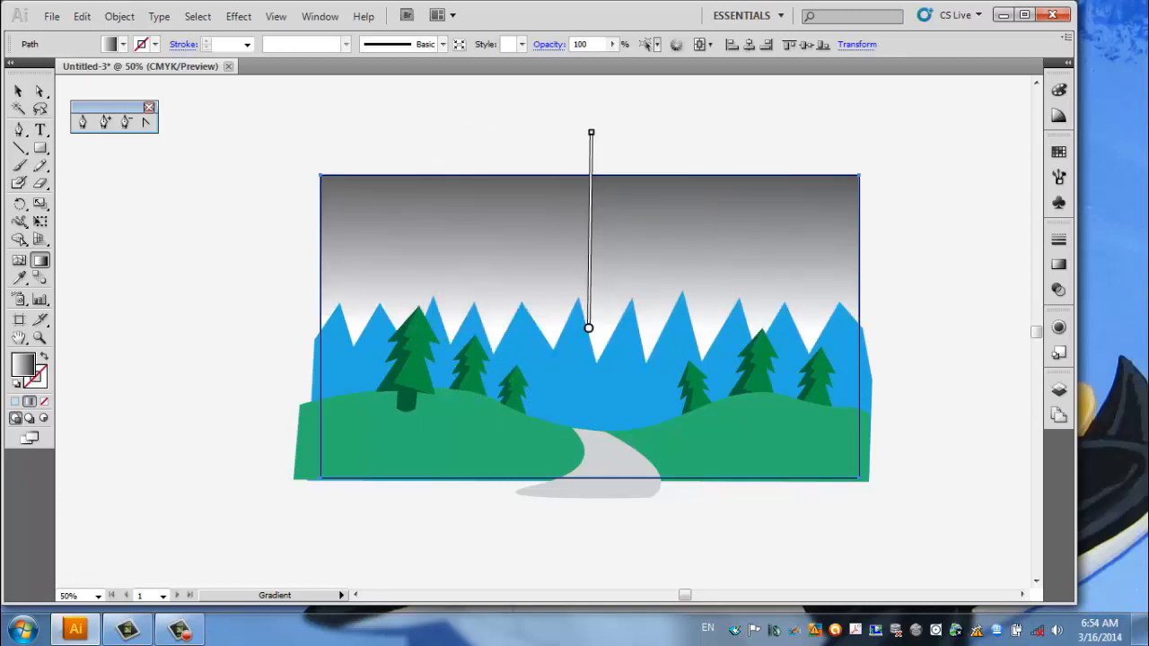
pyautogui.click(1058, 264)
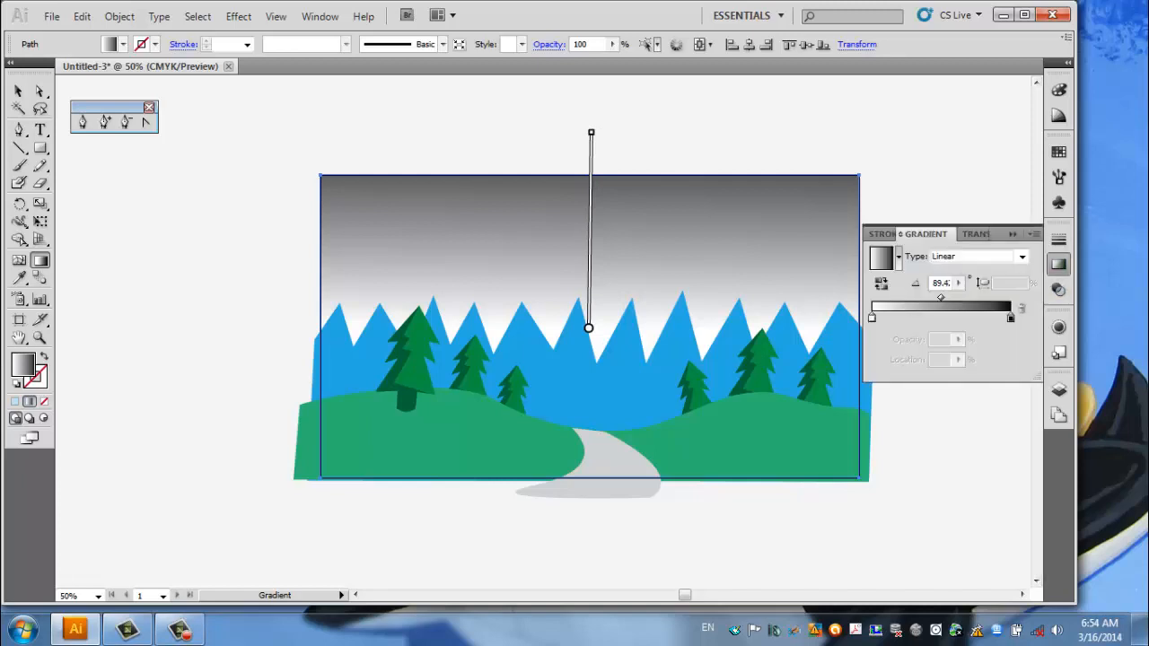
pyautogui.doubleClick(1010, 317)
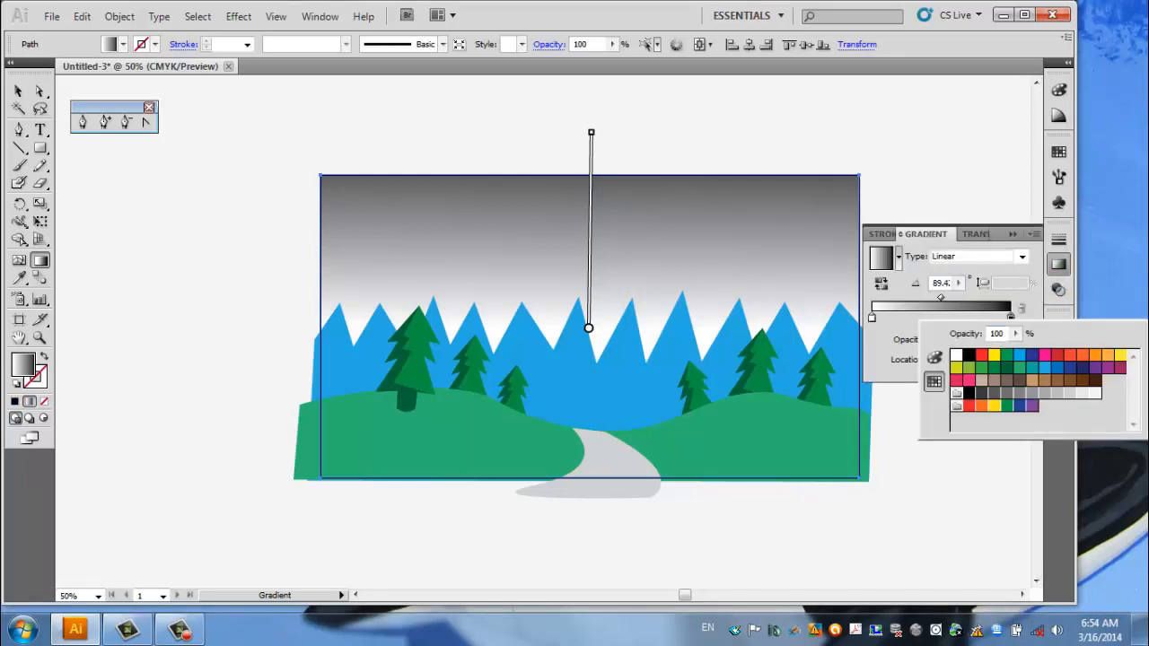
pyautogui.click(1019, 355)
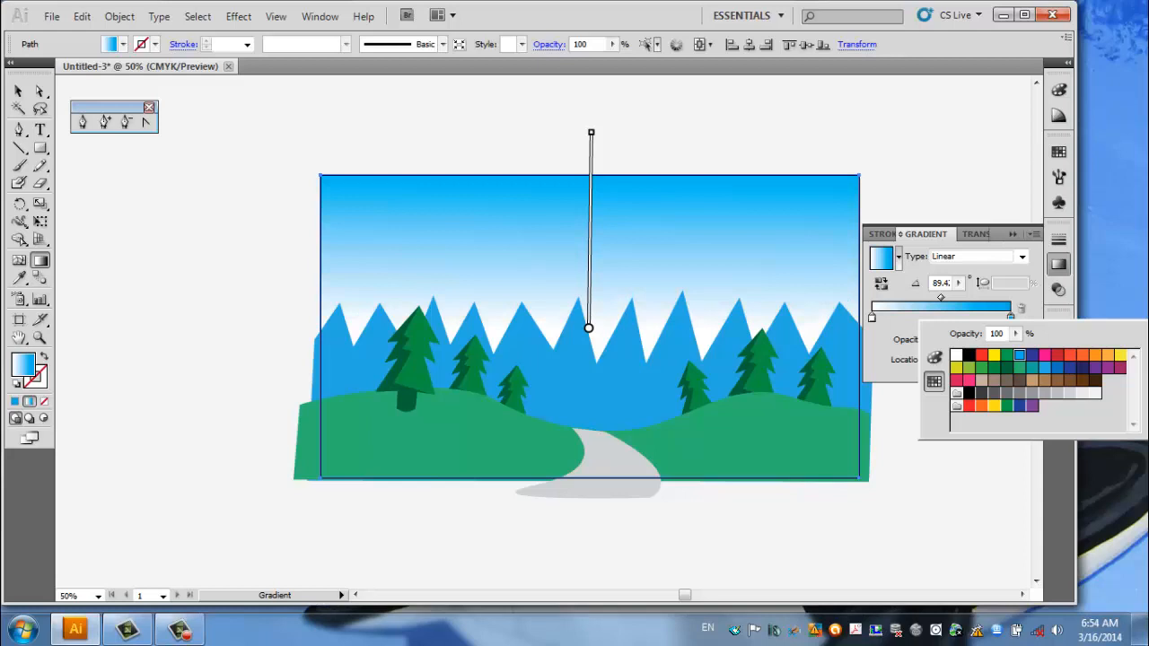
pyautogui.press('Escape')
# Add a light stop near the gradient's white end and a blue stop at about 87%, and set the midpoint between them to 36.8%
pyautogui.moveTo(941, 297); pyautogui.dragTo(947, 297)
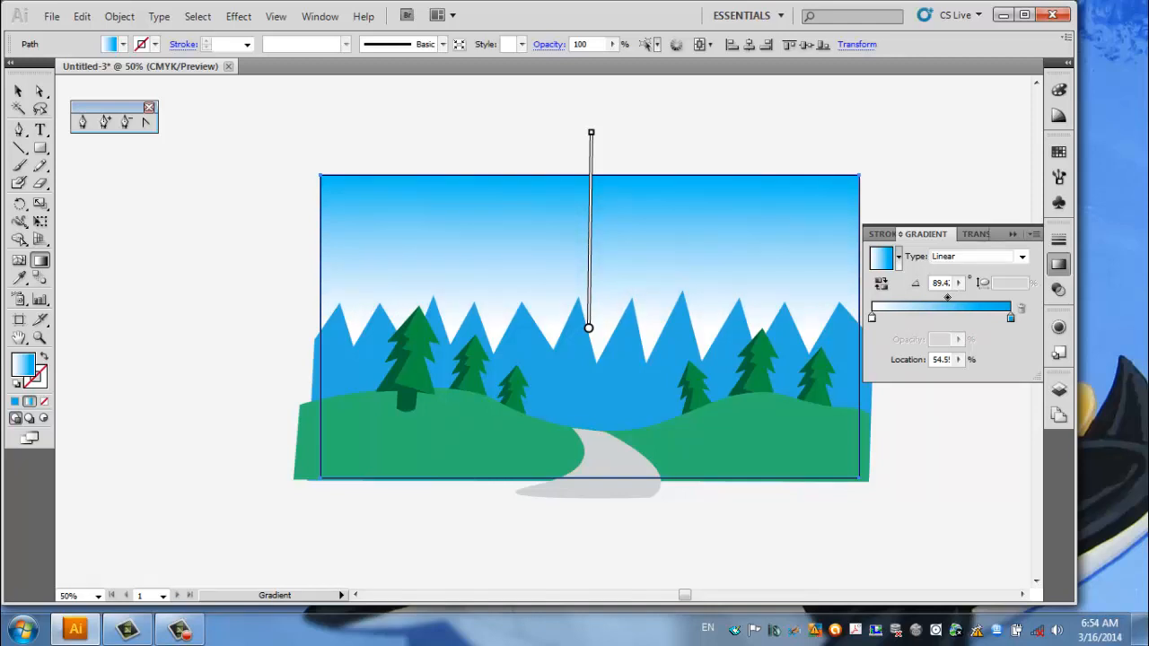
pyautogui.moveTo(947, 297)
pyautogui.mouseDown()
pyautogui.moveTo(969, 297)
pyautogui.moveTo(942, 297)
pyautogui.mouseUp()
pyautogui.click(893, 317)
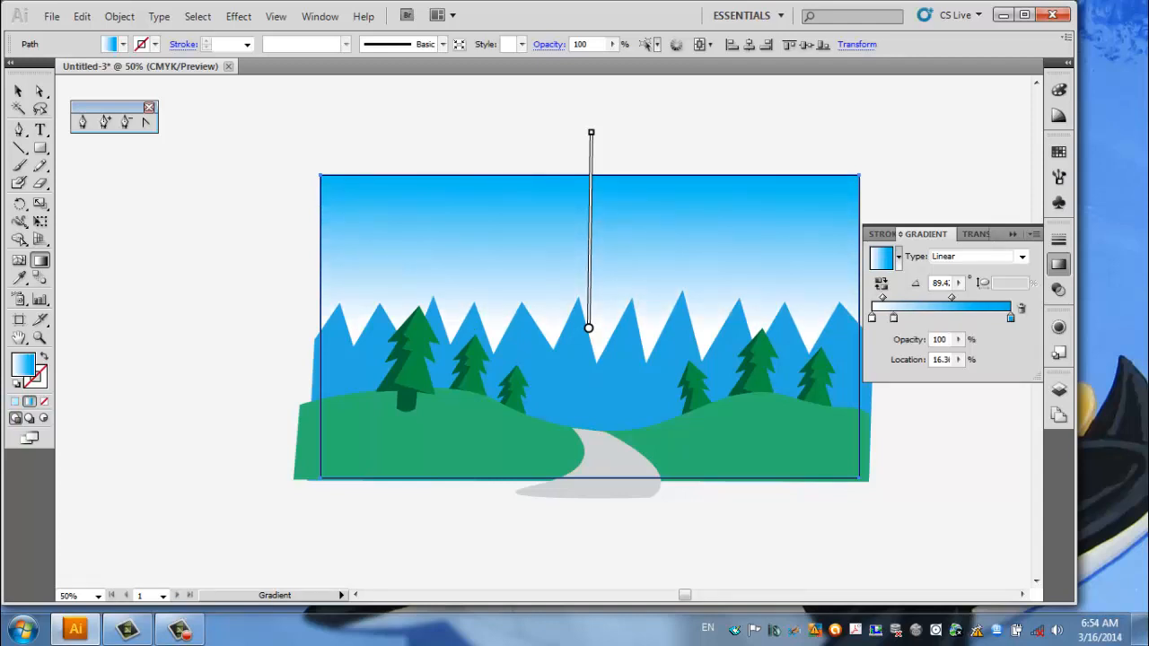
pyautogui.moveTo(893, 318); pyautogui.dragTo(887, 318)
pyautogui.moveTo(968, 318); pyautogui.dragTo(993, 317)
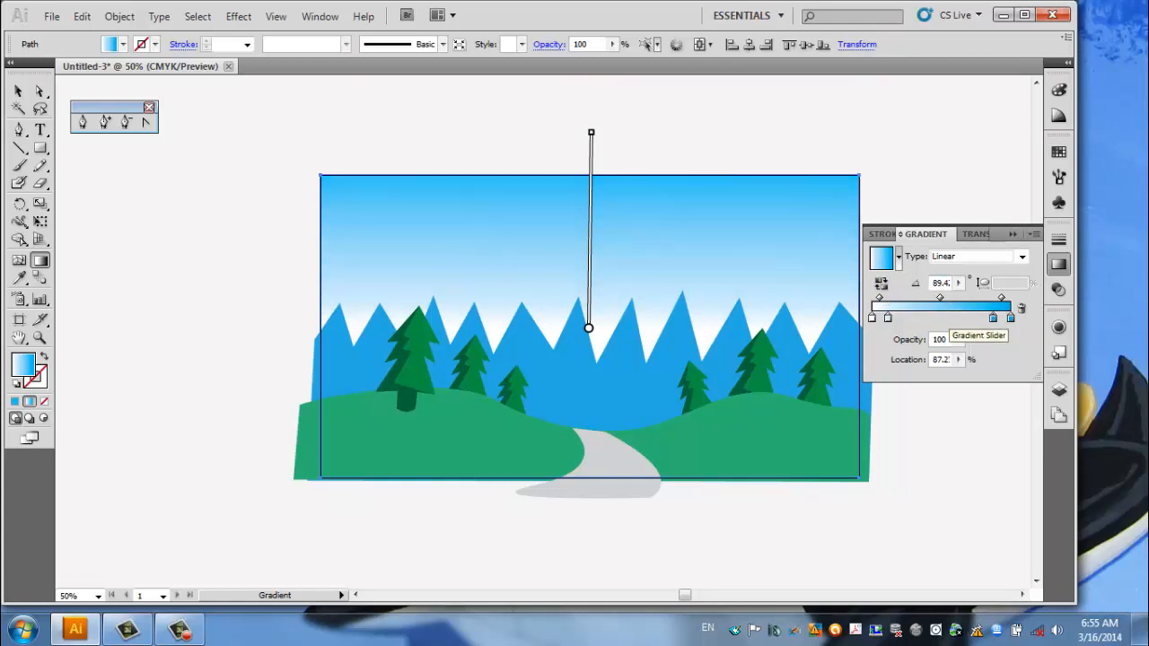
pyautogui.moveTo(939, 297); pyautogui.dragTo(925, 297)
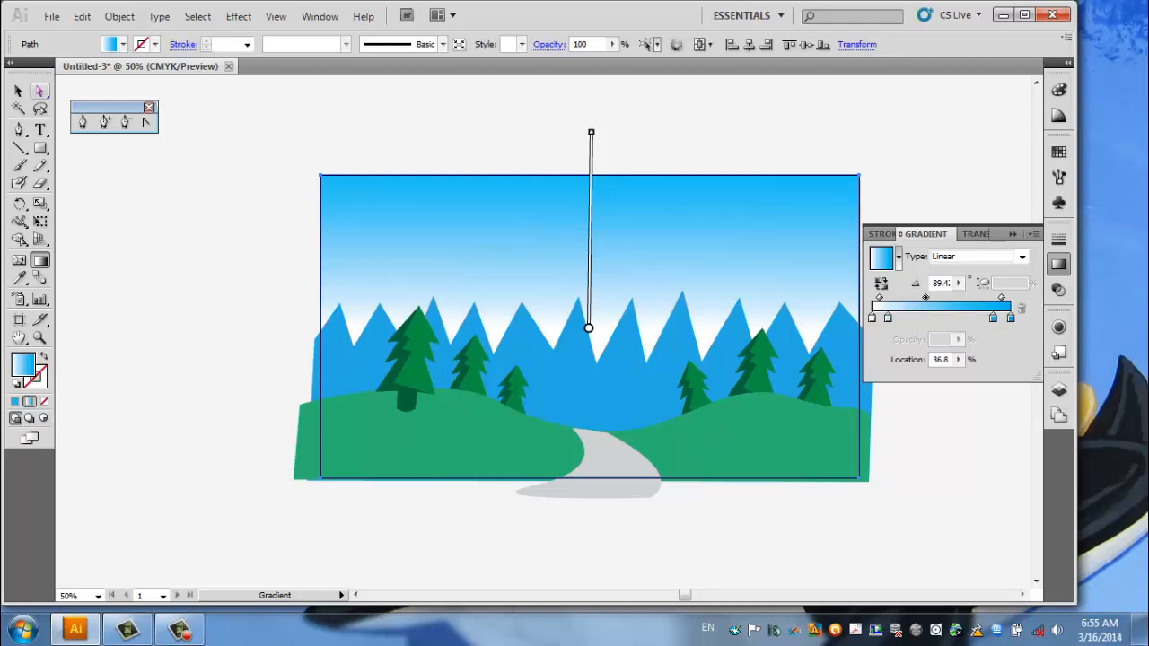
# Lock the gradient sky rectangle so that it cannot be selected
pyautogui.click(19, 90)
pyautogui.click(604, 460)
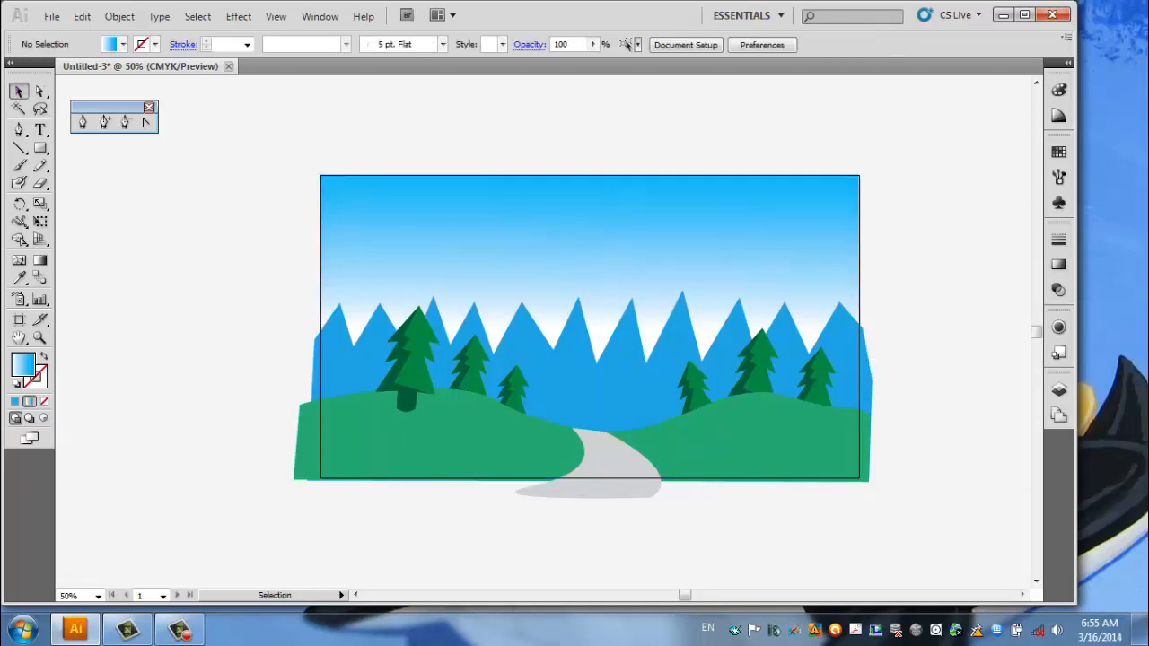
pyautogui.click(590, 238)
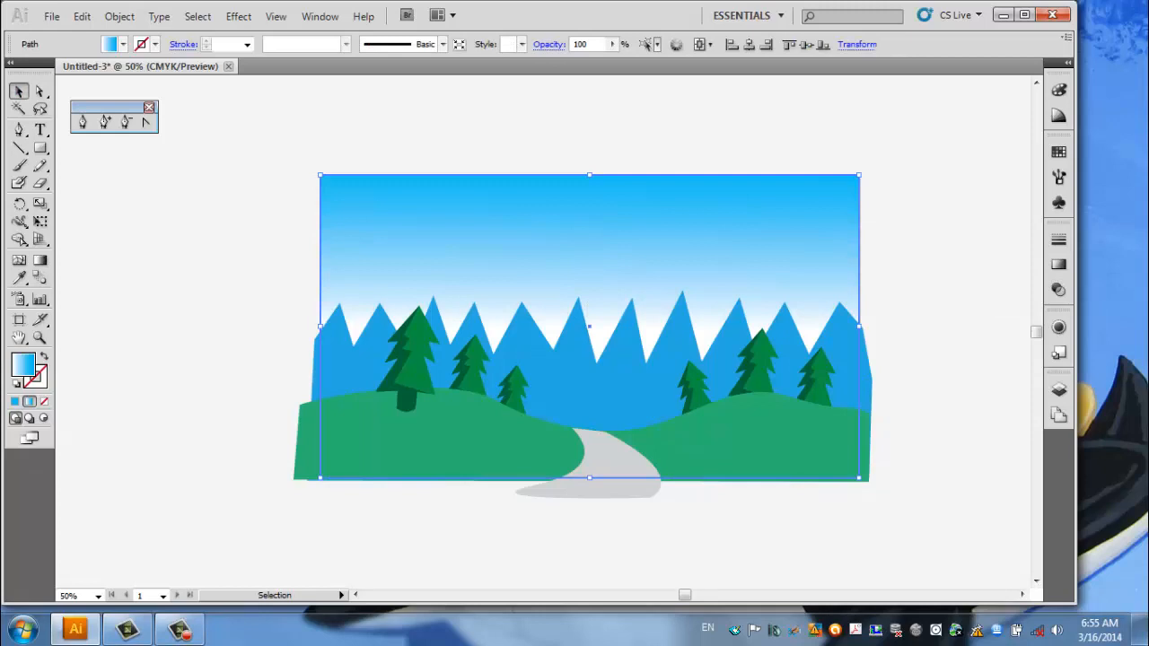
pyautogui.click(923, 180)
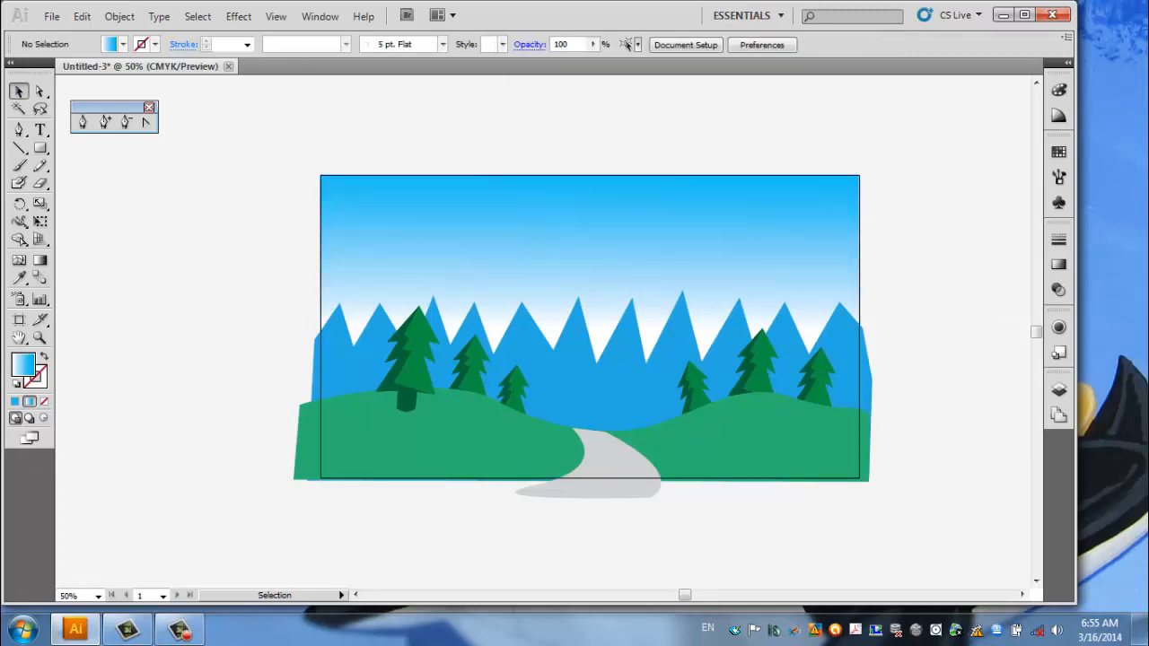
pyautogui.click(539, 235)
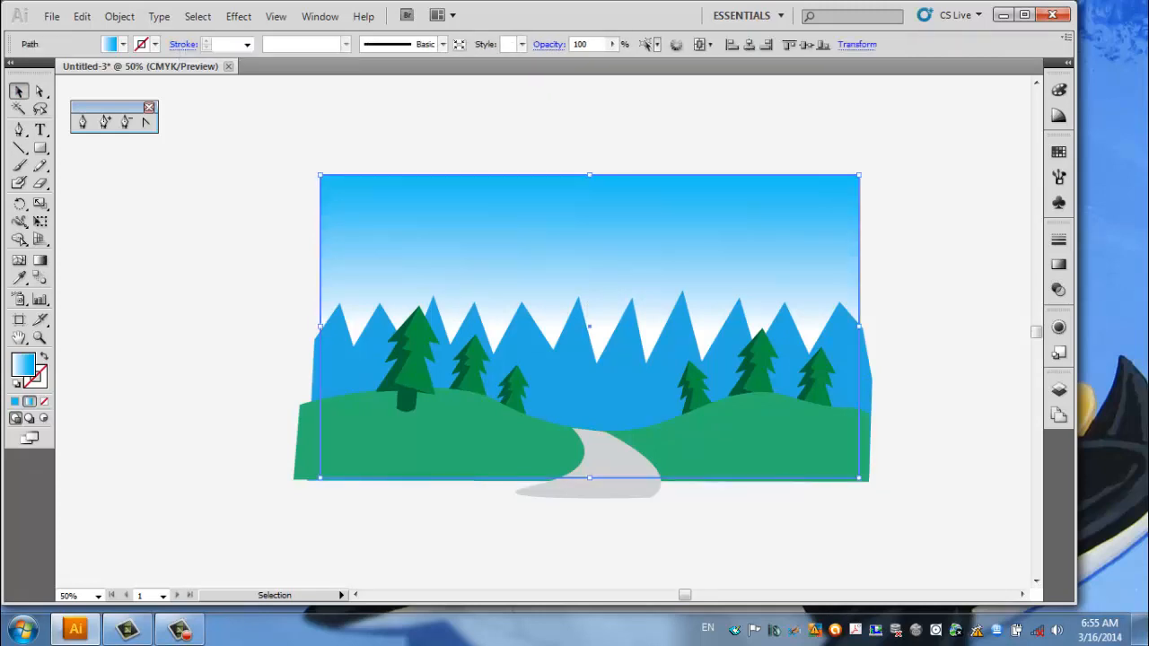
pyautogui.click(119, 16)
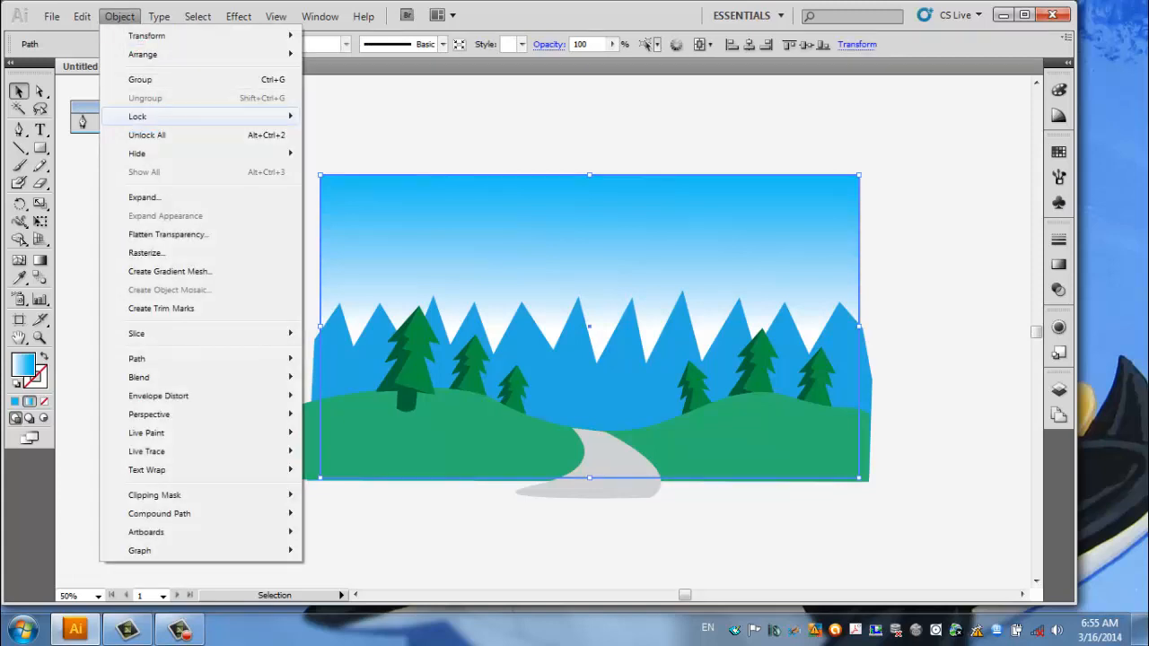
pyautogui.moveTo(137, 116)
pyautogui.click(343, 115)
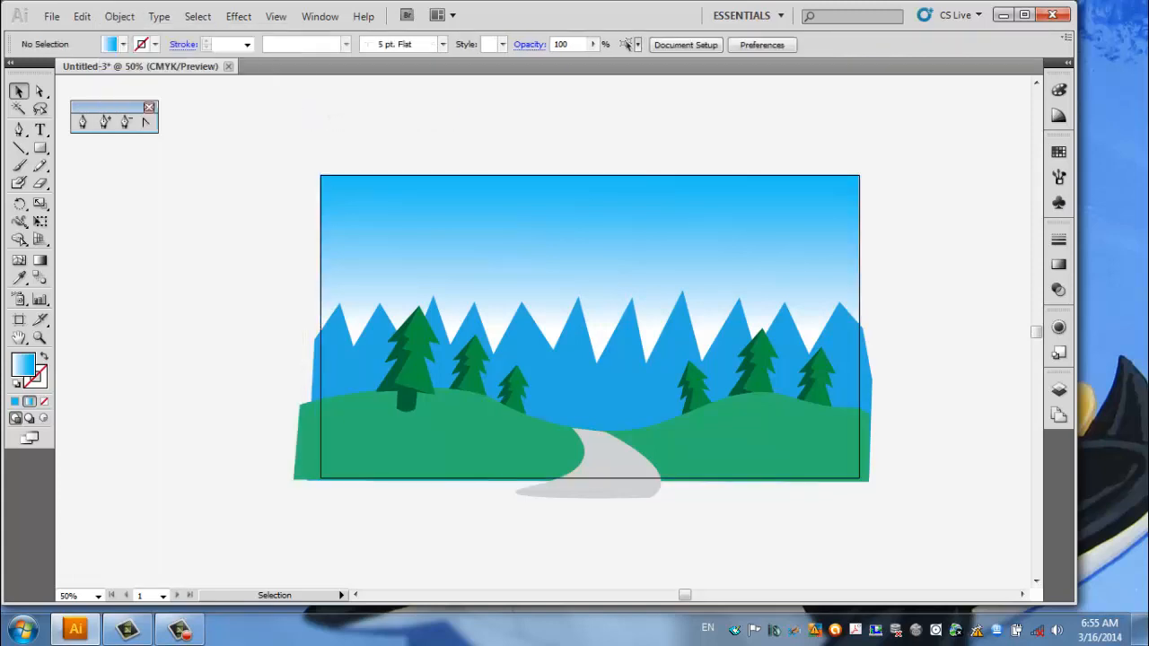
pyautogui.moveTo(752, 115); pyautogui.dragTo(880, 195)
# Draw a closed shape with the Pen tool, with three rolling humps behind the treeline and straight sides extending below the artboard
pyautogui.click(82, 122)
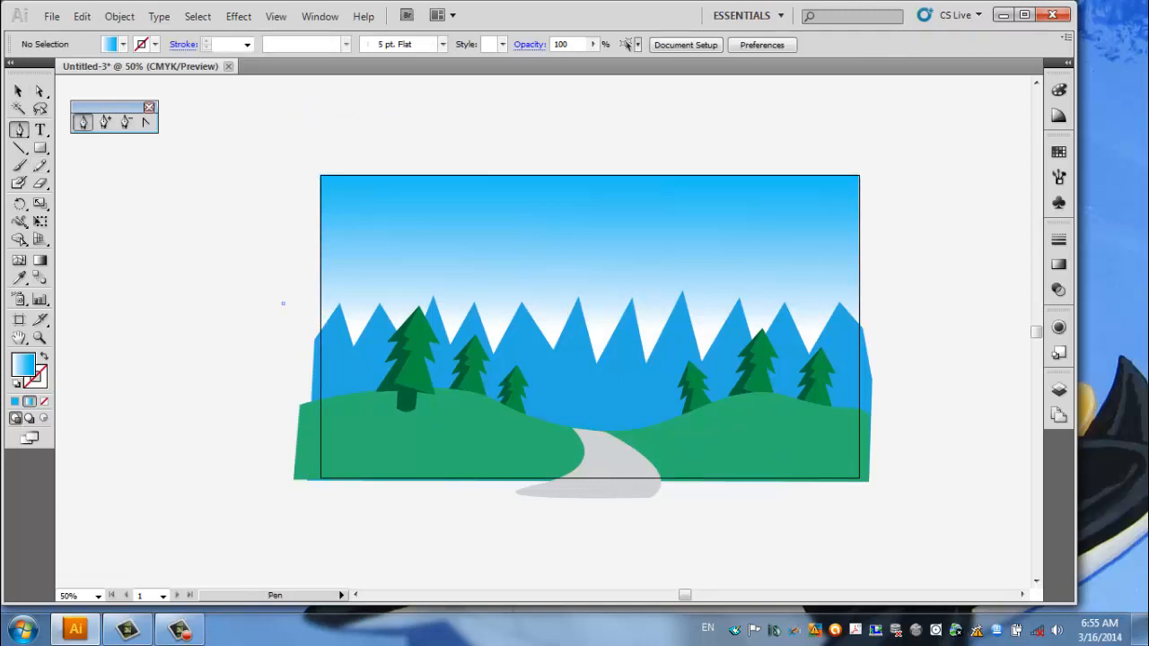
pyautogui.moveTo(283, 303); pyautogui.dragTo(321, 287)
pyautogui.moveTo(400, 257); pyautogui.dragTo(441, 284)
pyautogui.moveTo(484, 320); pyautogui.dragTo(570, 299)
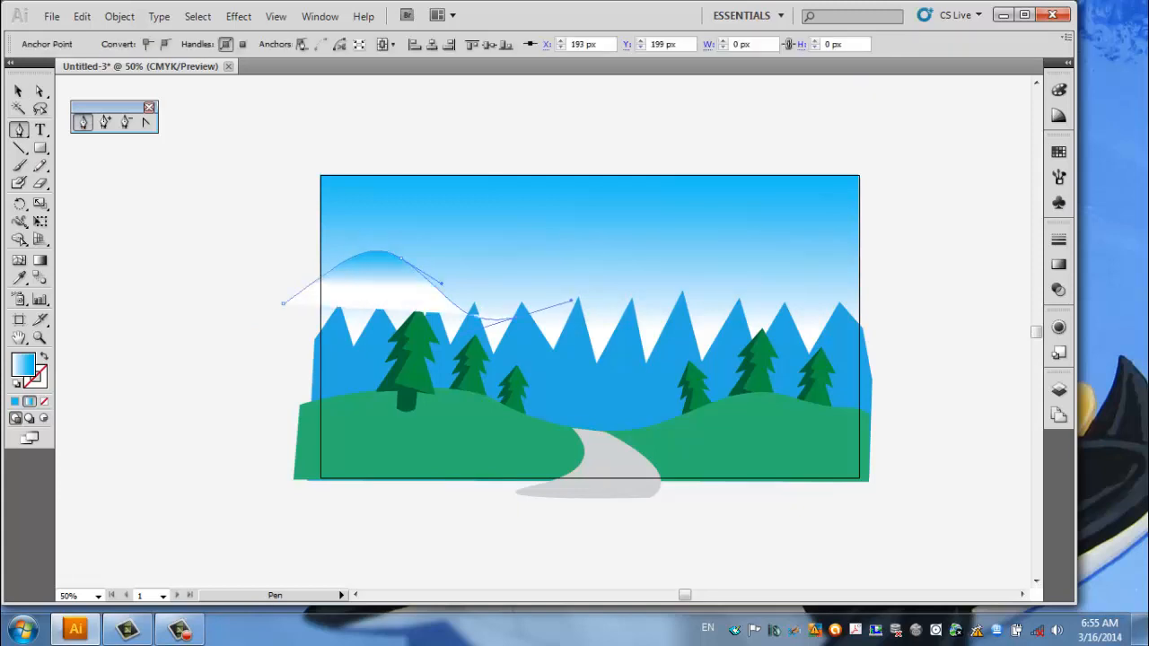
pyautogui.moveTo(653, 294); pyautogui.dragTo(717, 327)
pyautogui.moveTo(796, 310); pyautogui.dragTo(929, 323)
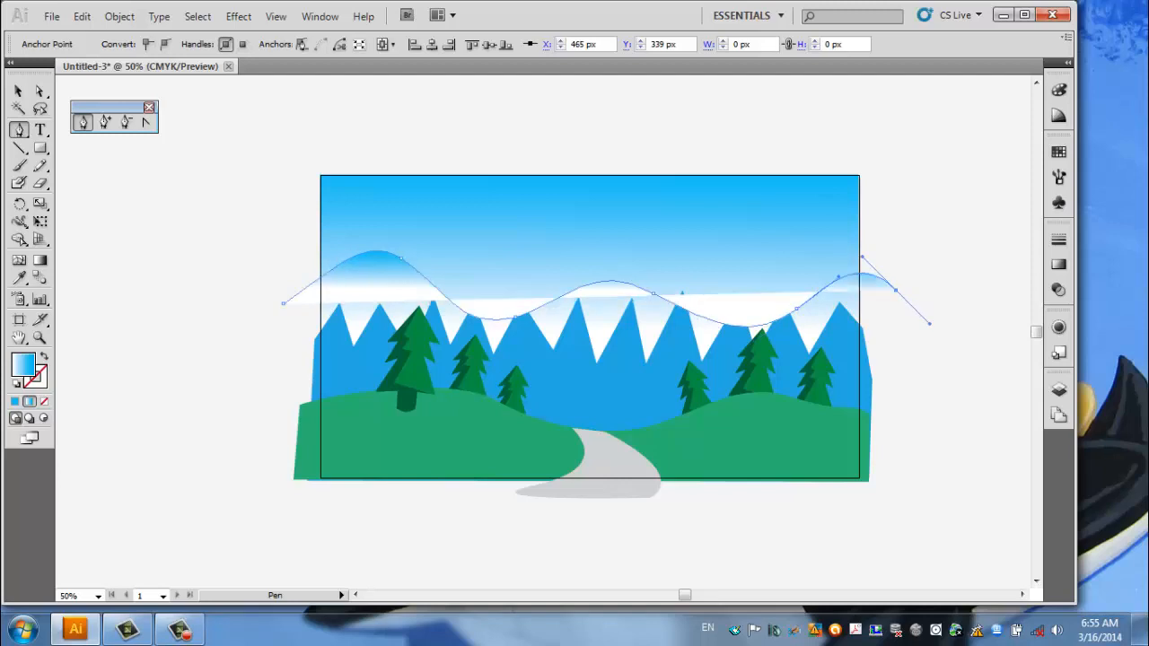
pyautogui.click(888, 515)
pyautogui.click(288, 520)
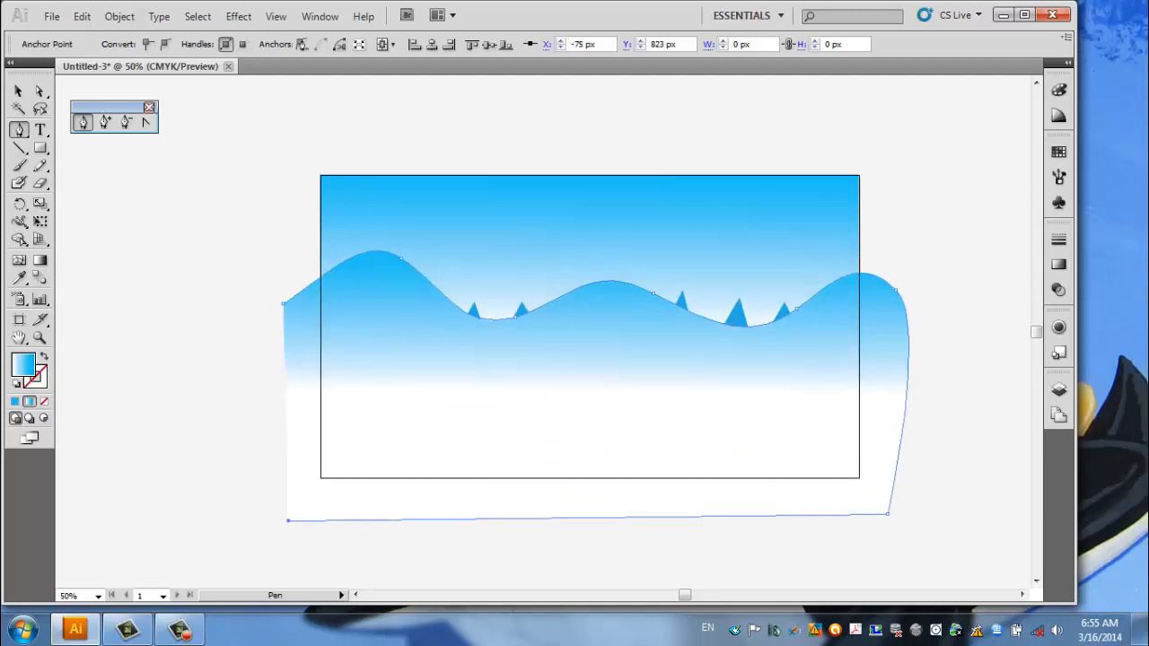
pyautogui.click(282, 303)
# Fill the new wavy hill shape with solid purple
pyautogui.press('v')
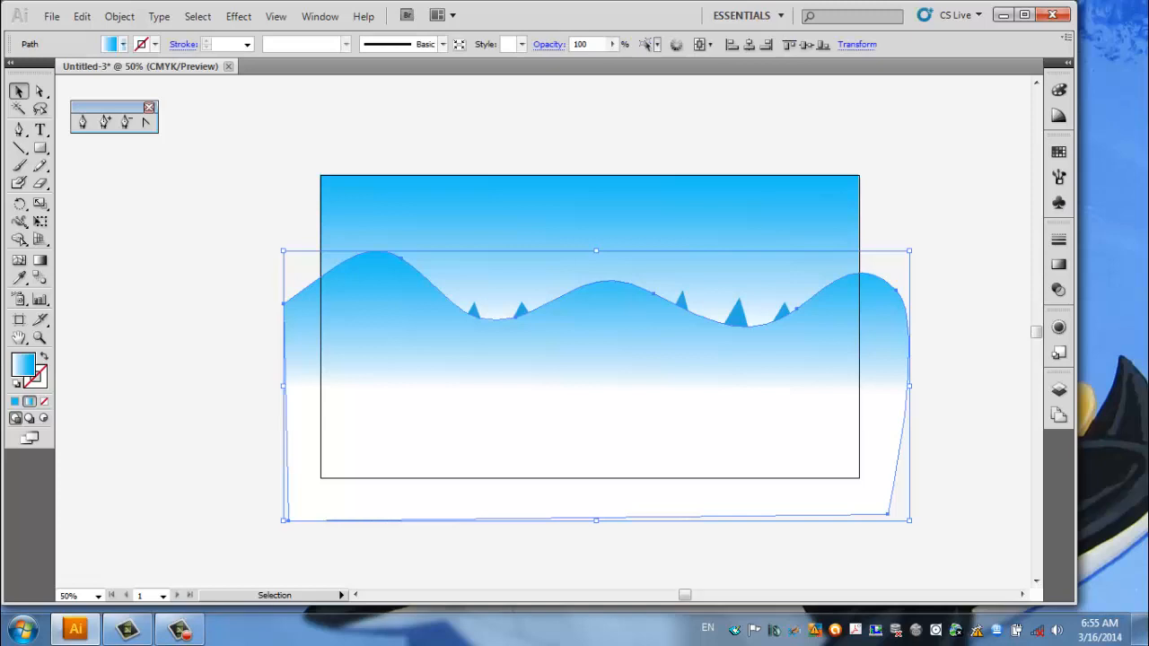
pyautogui.click(123, 44)
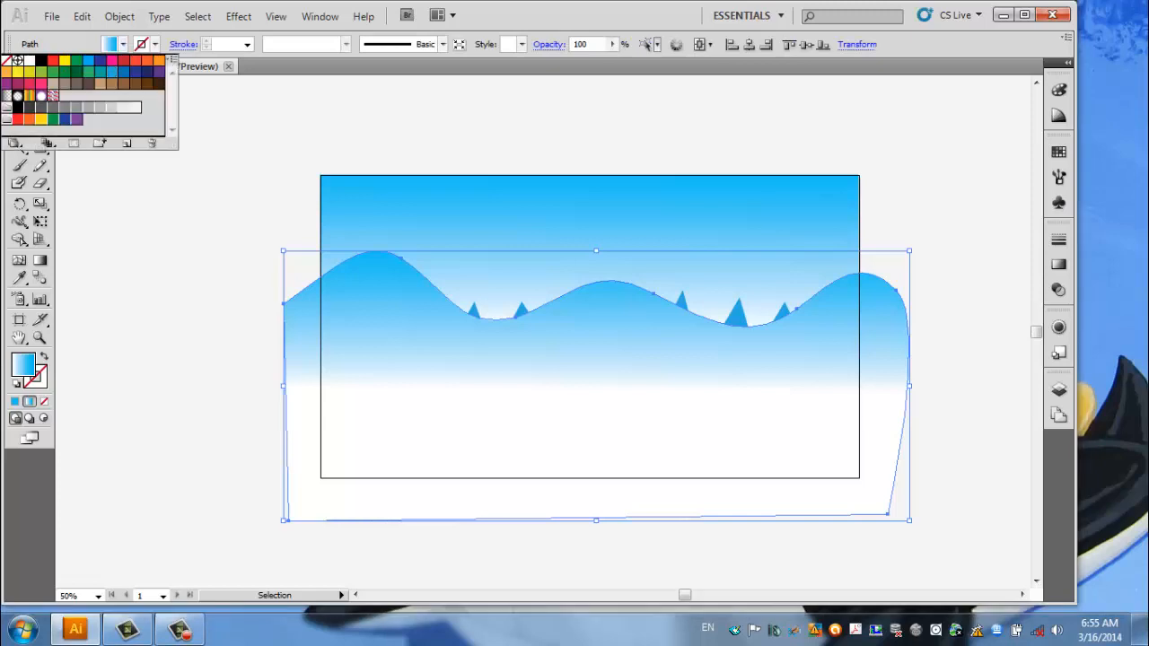
pyautogui.click(159, 71)
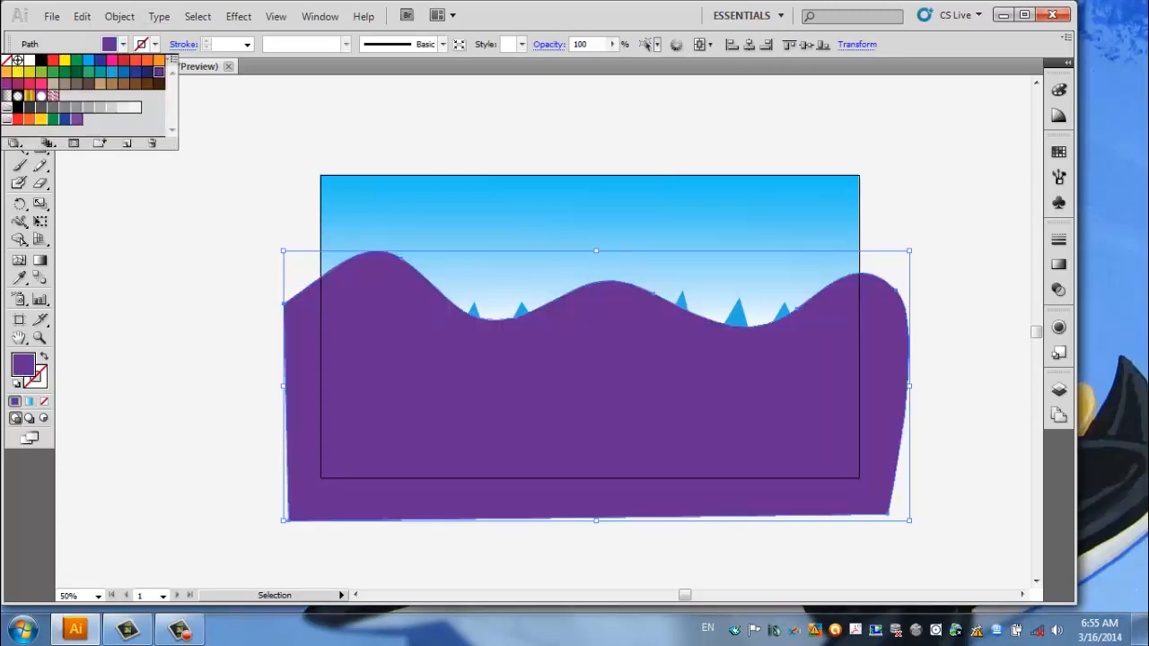
# Send the purple hill shape to the back of the stacking order
pyautogui.rightClick(489, 105)
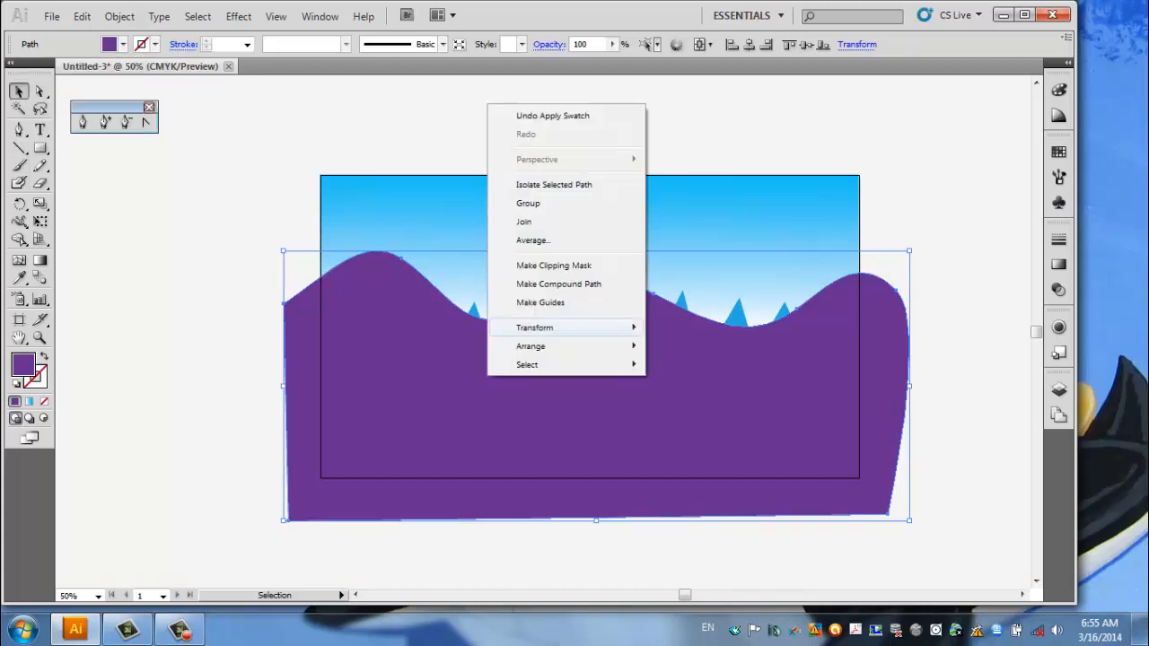
pyautogui.moveTo(529, 346)
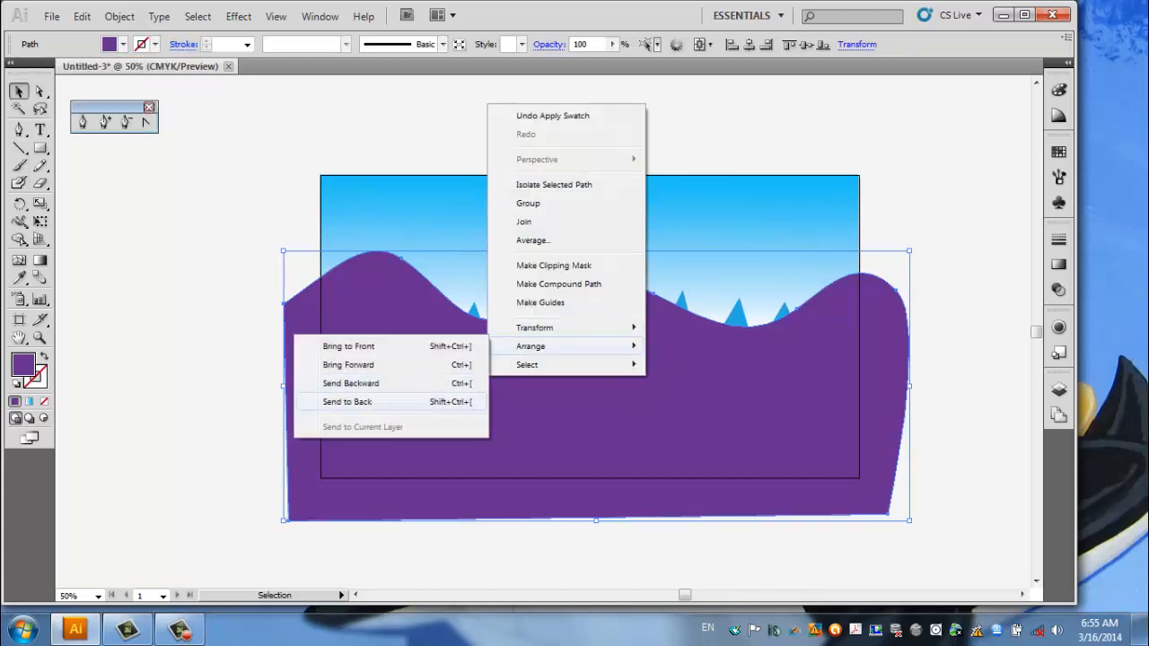
pyautogui.click(347, 401)
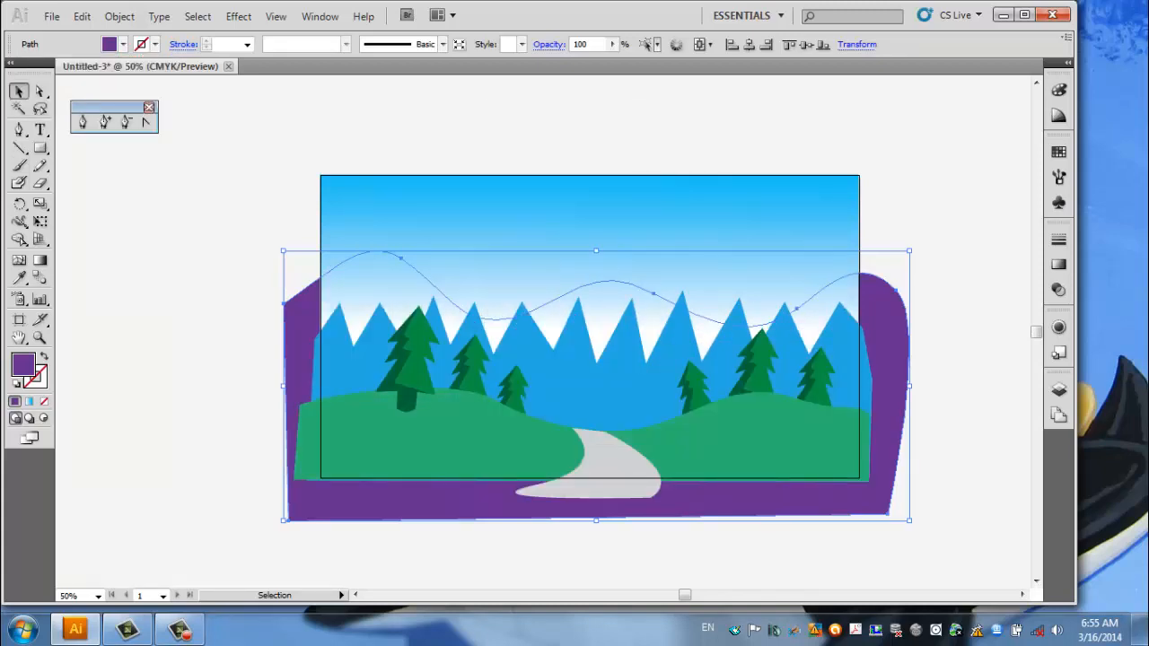
pyautogui.rightClick(891, 324)
pyautogui.moveTo(951, 564)
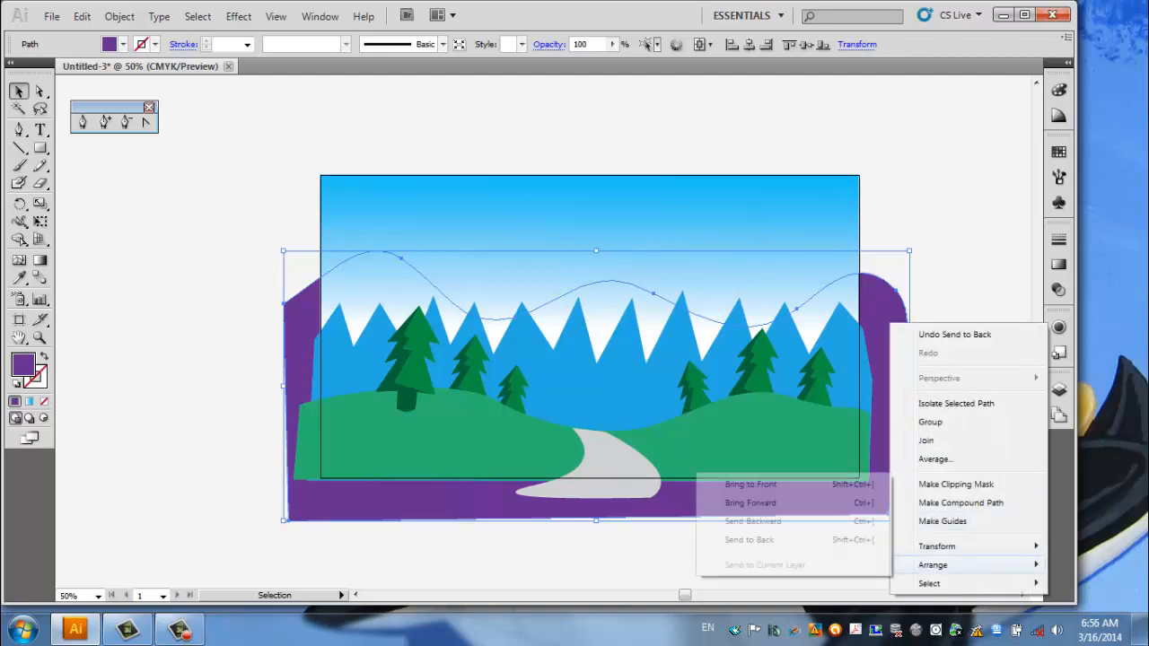
pyautogui.click(751, 484)
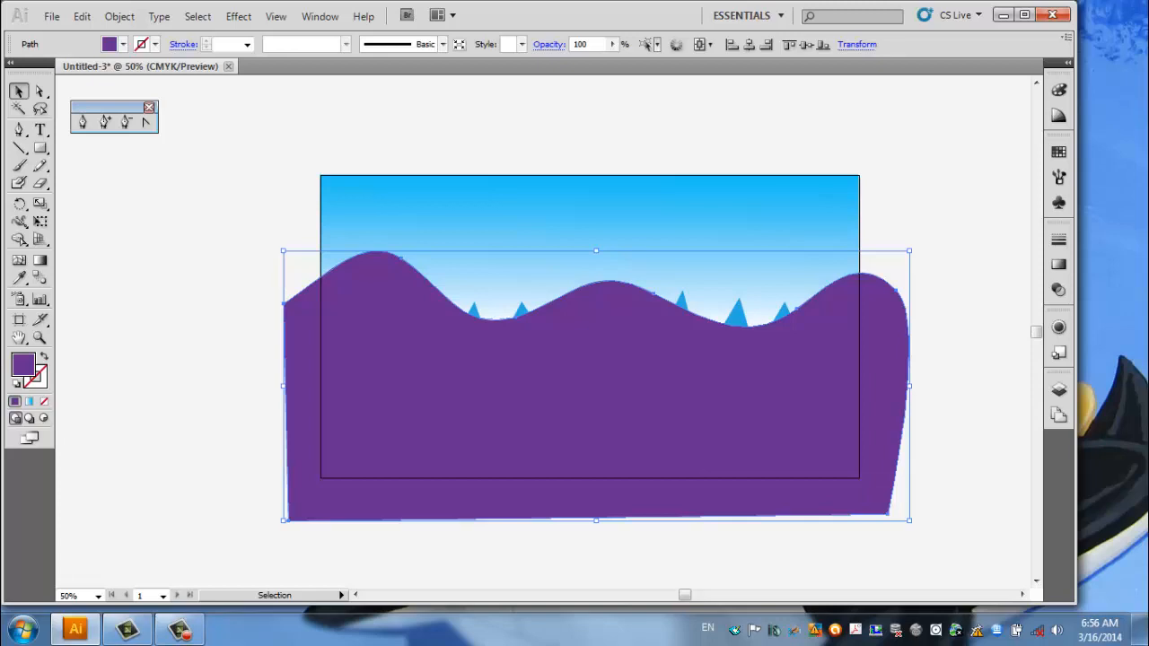
pyautogui.hotkey('ctrl', 'z')
# Bring the purple hills forward one level so they sit above the sky, and move them slightly upward
pyautogui.rightClick(882, 110)
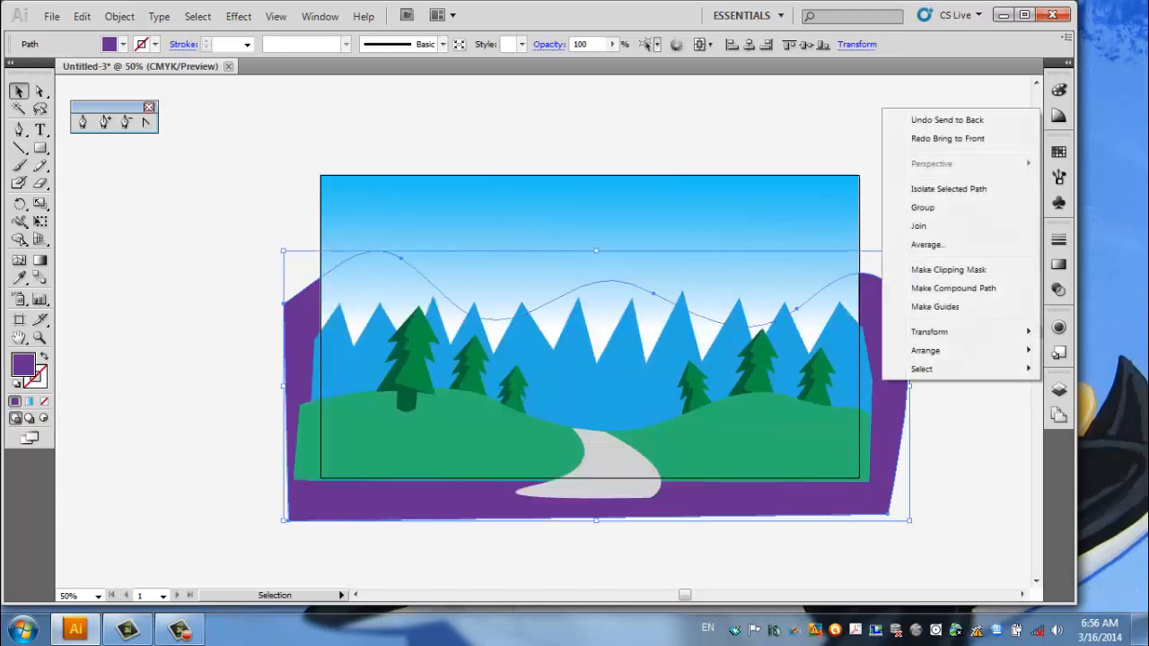
pyautogui.moveTo(925, 350)
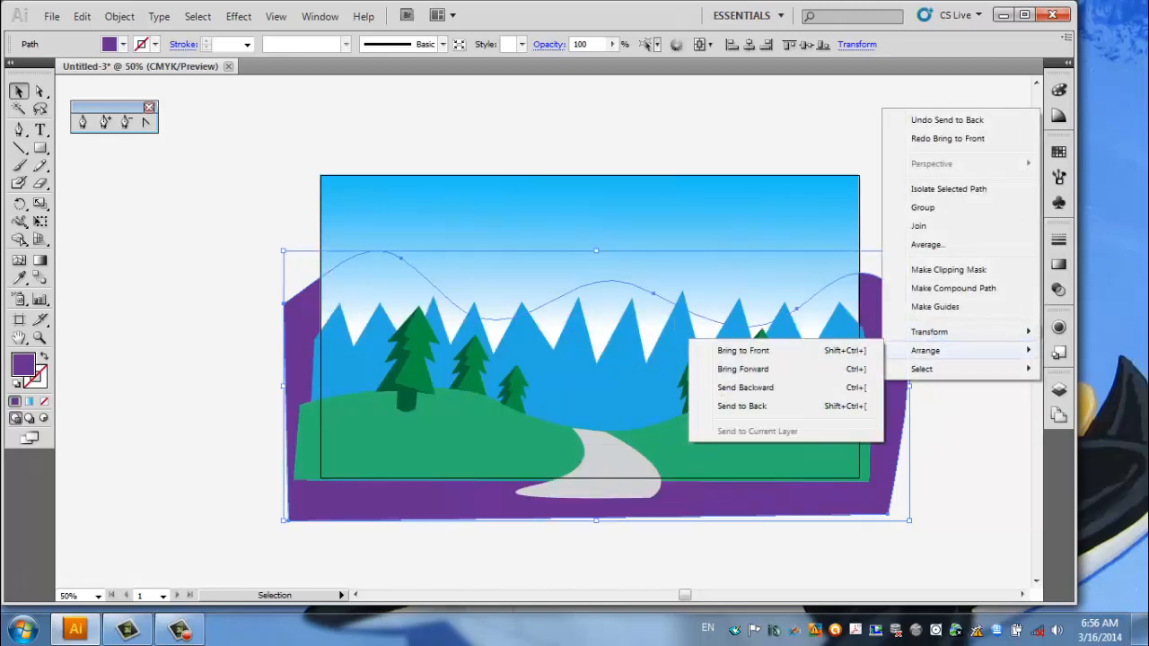
pyautogui.click(742, 369)
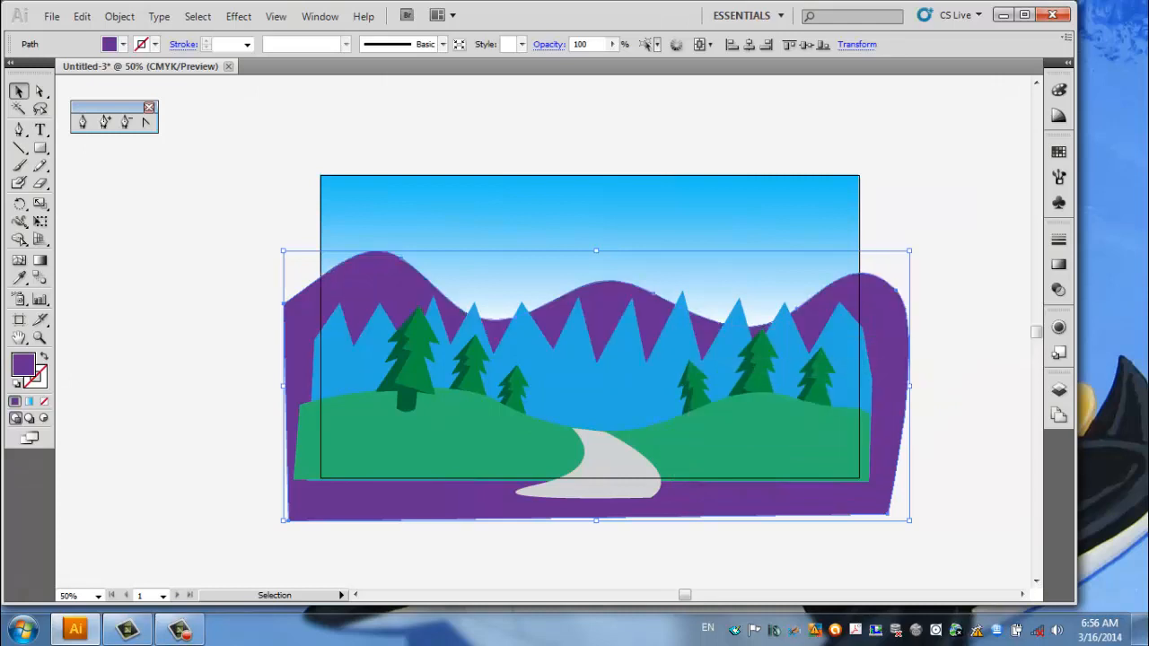
pyautogui.hotkey('ctrl', 'shift', 'a')
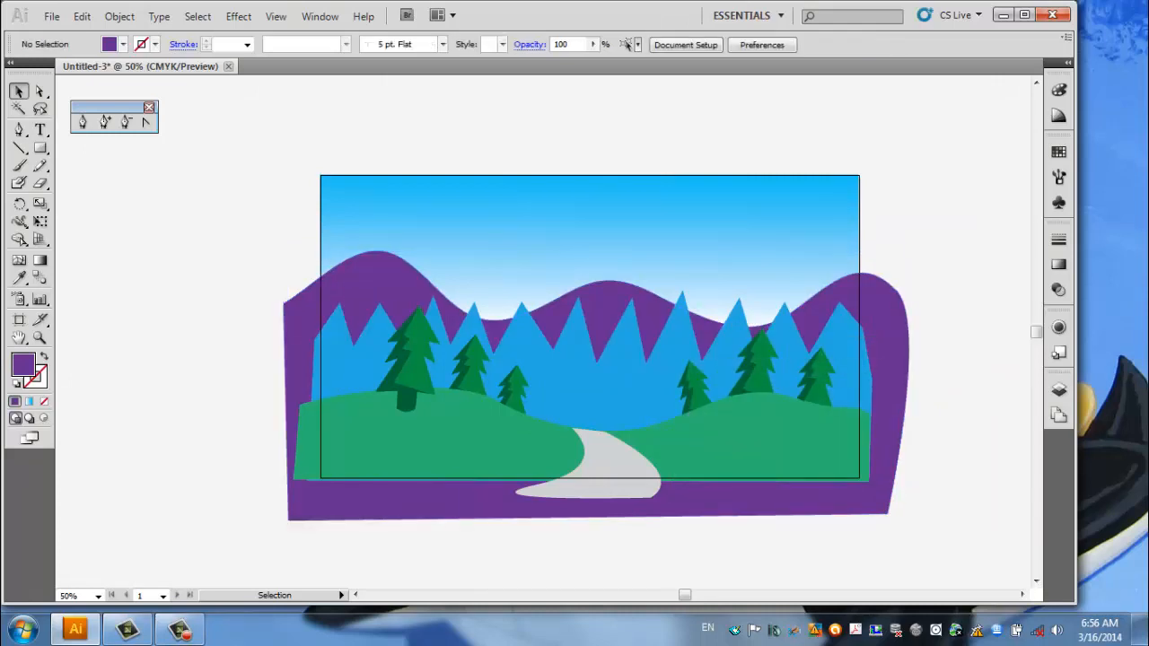
pyautogui.moveTo(614, 313); pyautogui.dragTo(617, 296)
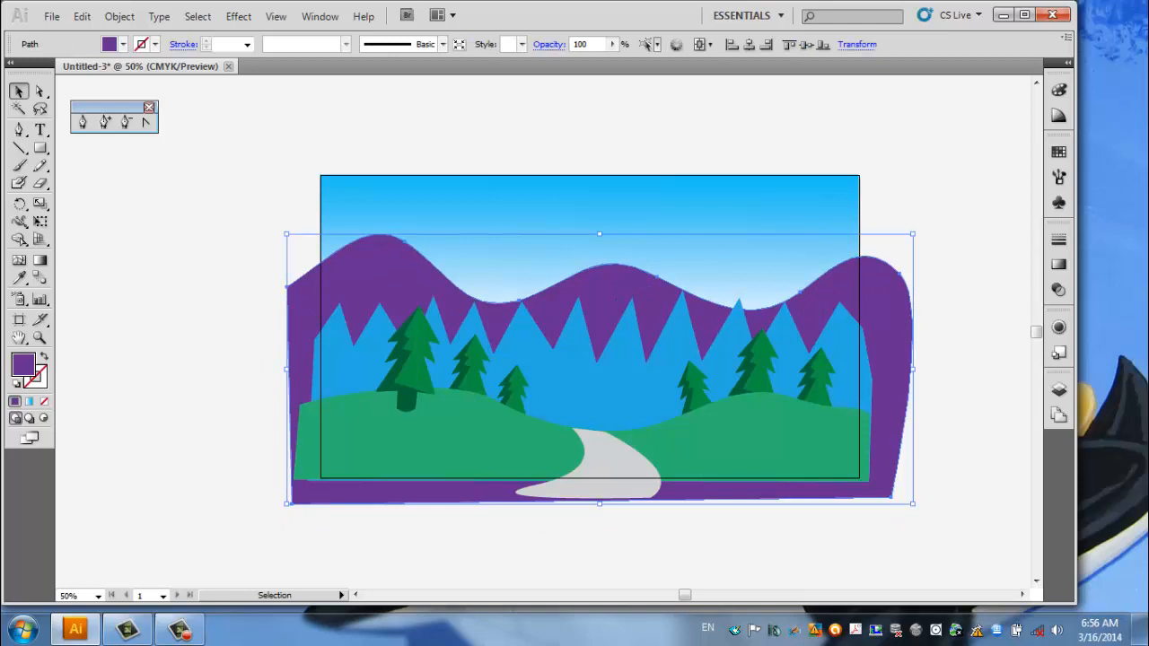
# Draw a thin closed wavy cloud band with the Pen tool in the sky above the purple hills, and stretch it horizontally across the artboard
pyautogui.click(82, 122)
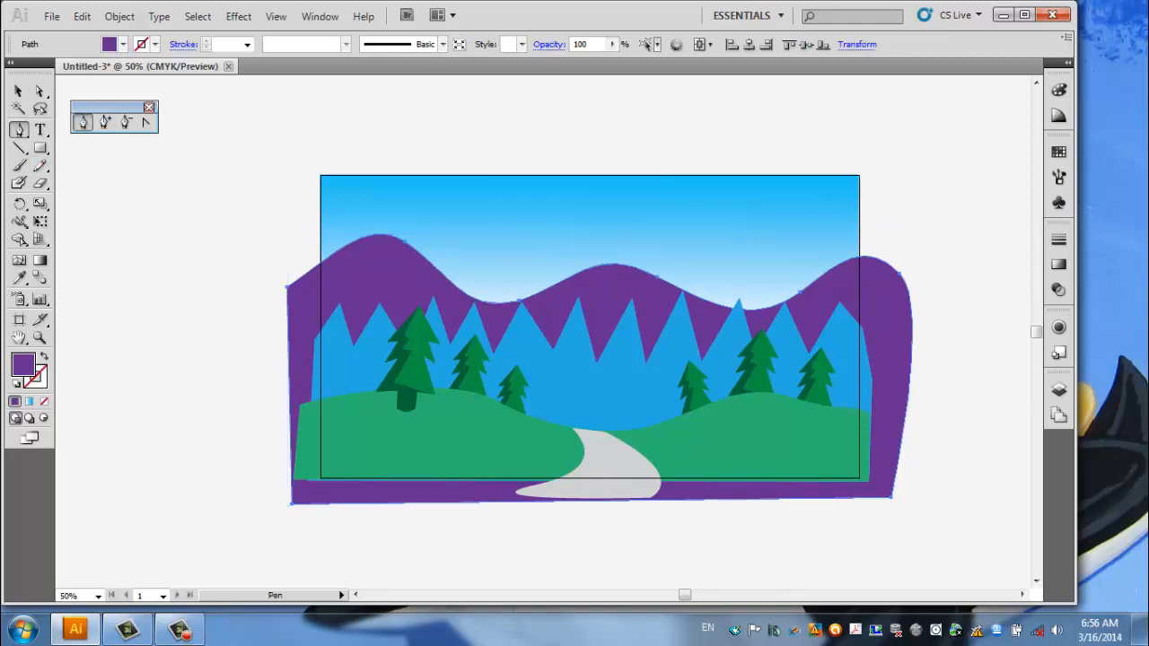
pyautogui.click(280, 219)
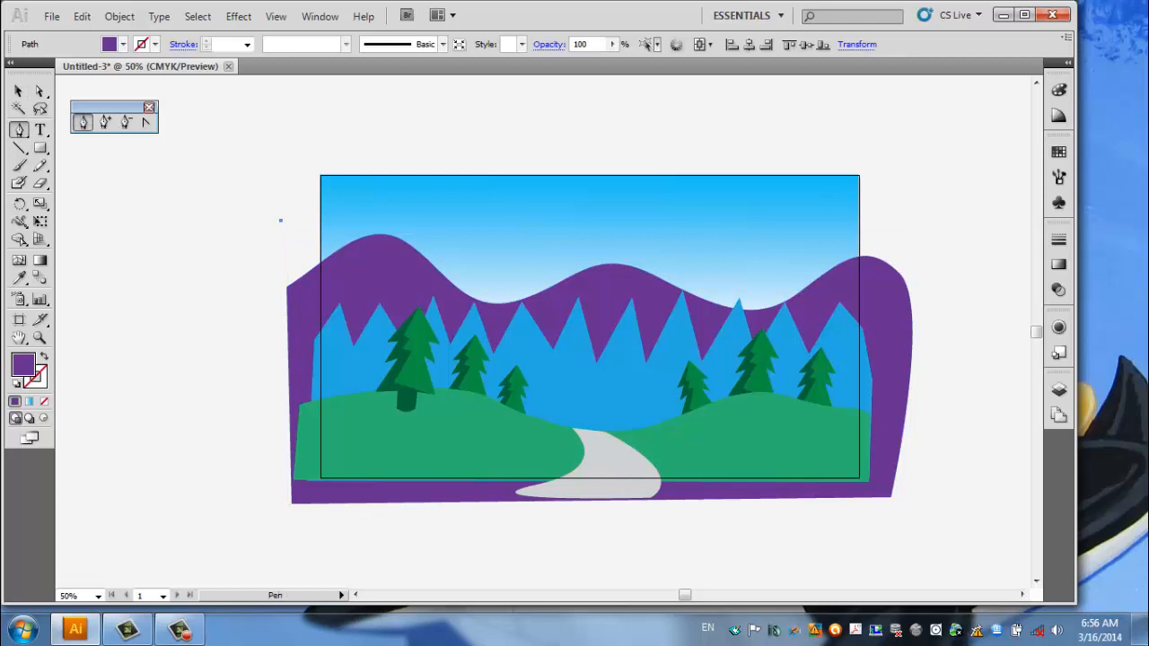
pyautogui.moveTo(390, 202); pyautogui.dragTo(439, 234)
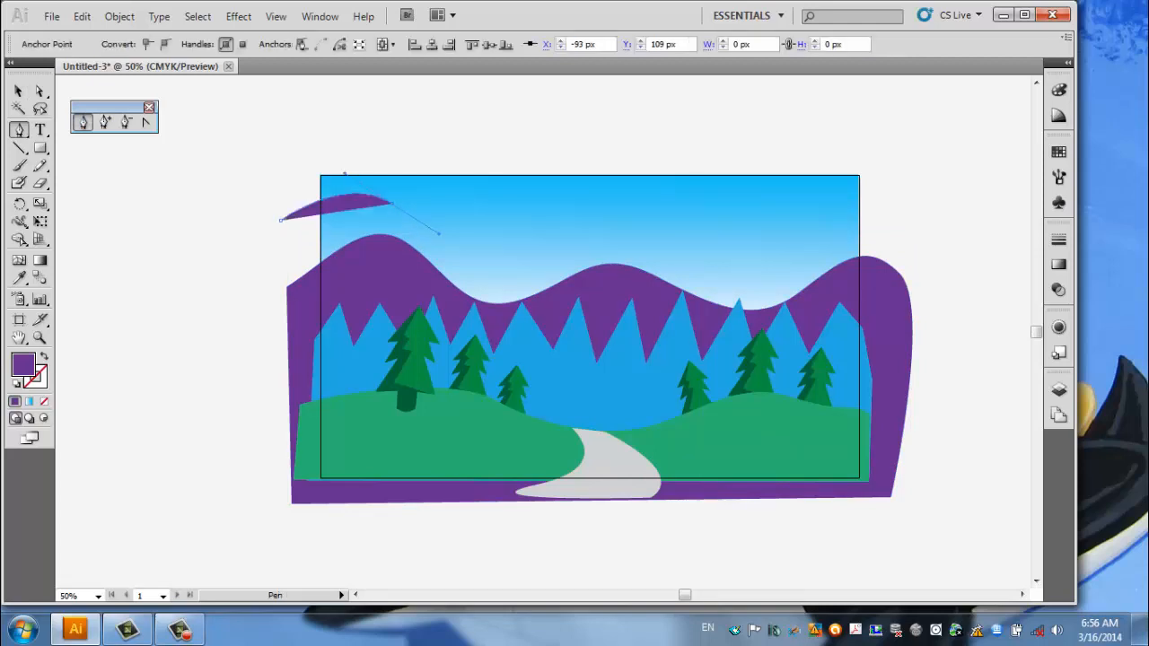
pyautogui.moveTo(533, 245); pyautogui.dragTo(662, 237)
pyautogui.click(536, 255)
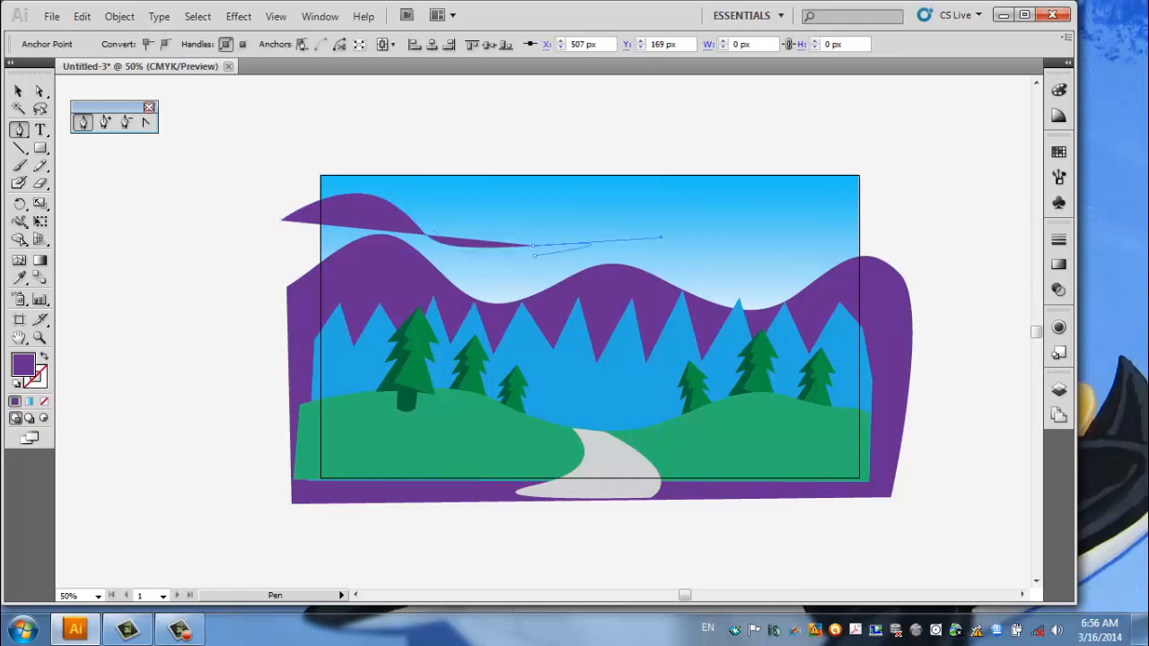
pyautogui.moveTo(404, 242); pyautogui.dragTo(370, 218)
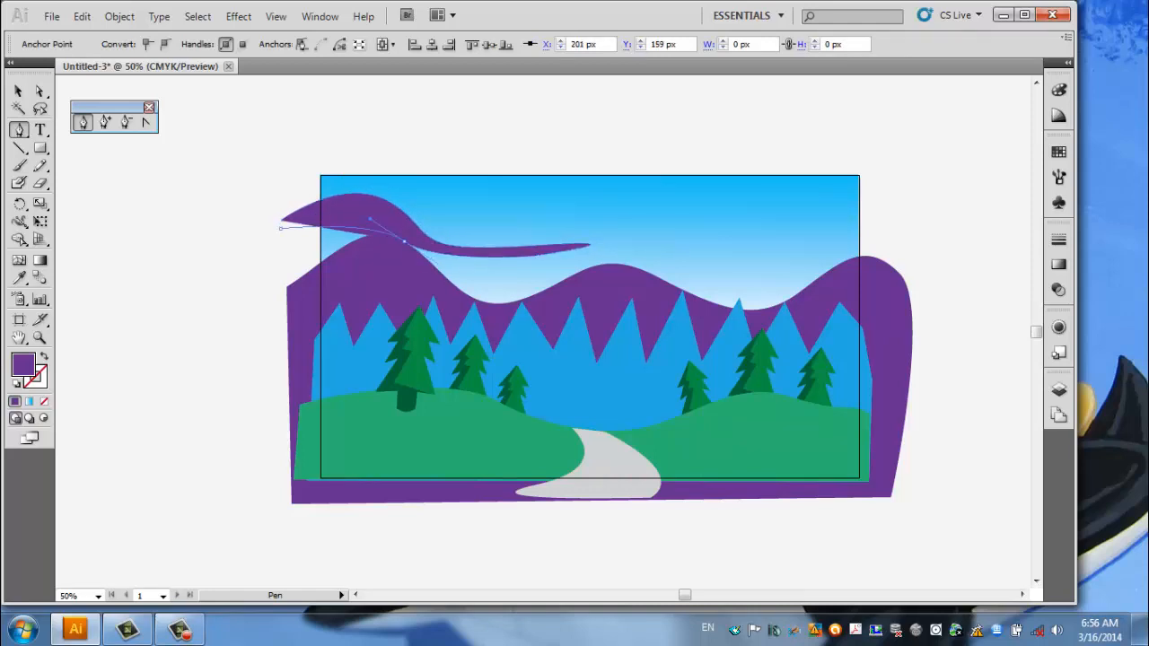
pyautogui.click(280, 223)
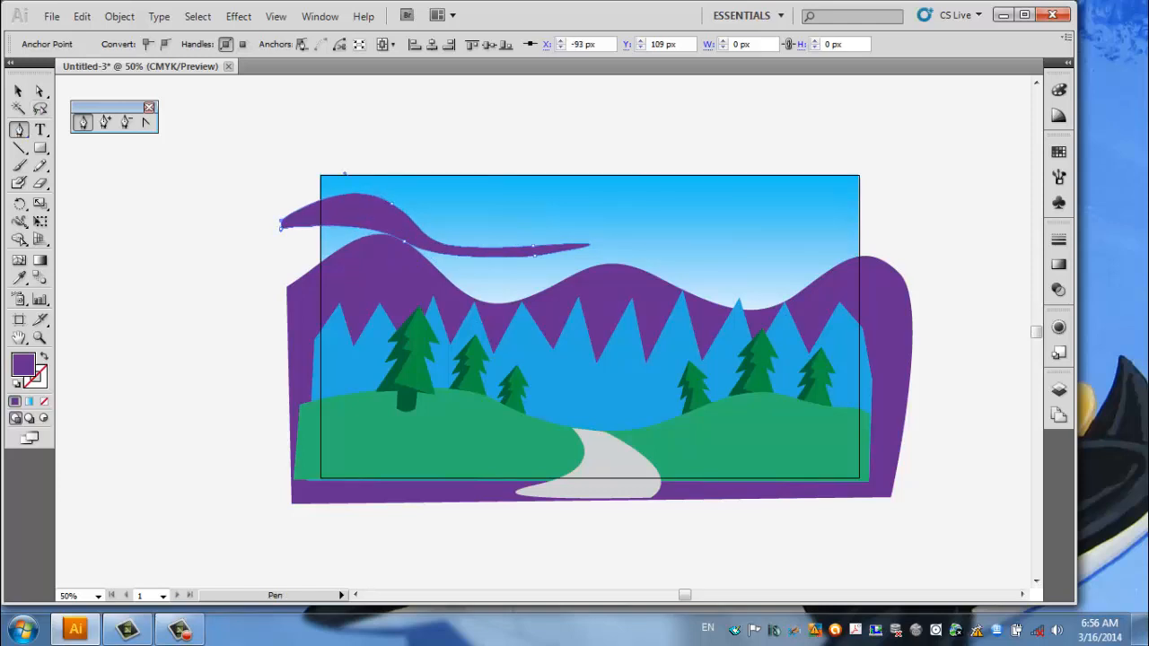
pyautogui.press('v')
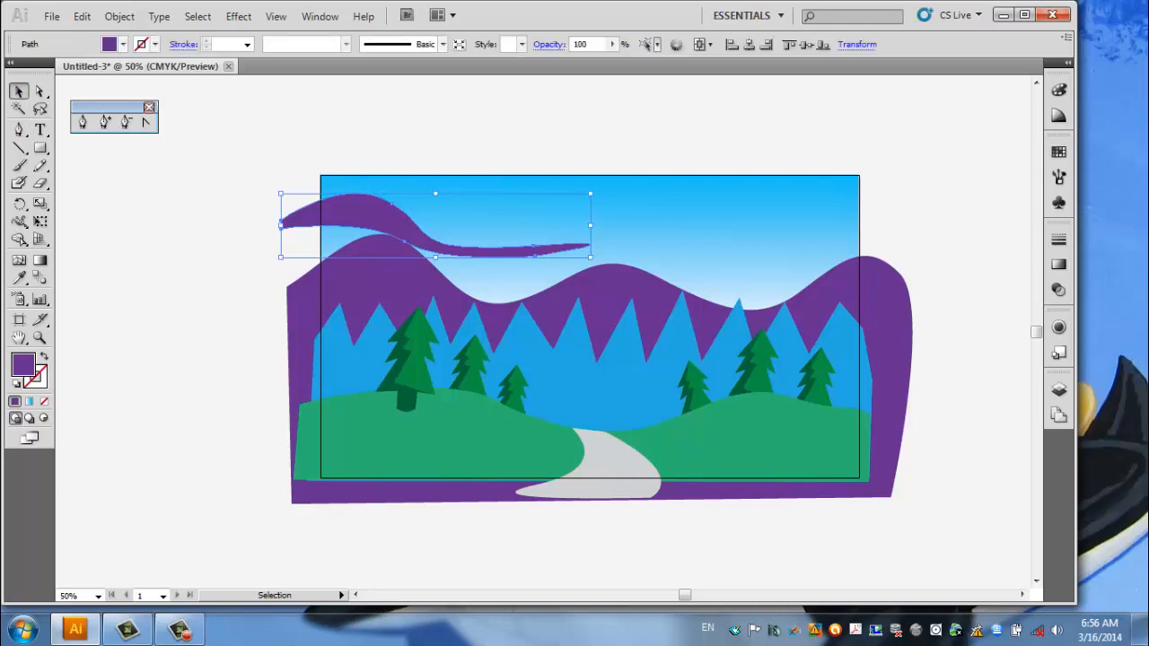
pyautogui.moveTo(589, 225); pyautogui.dragTo(899, 224)
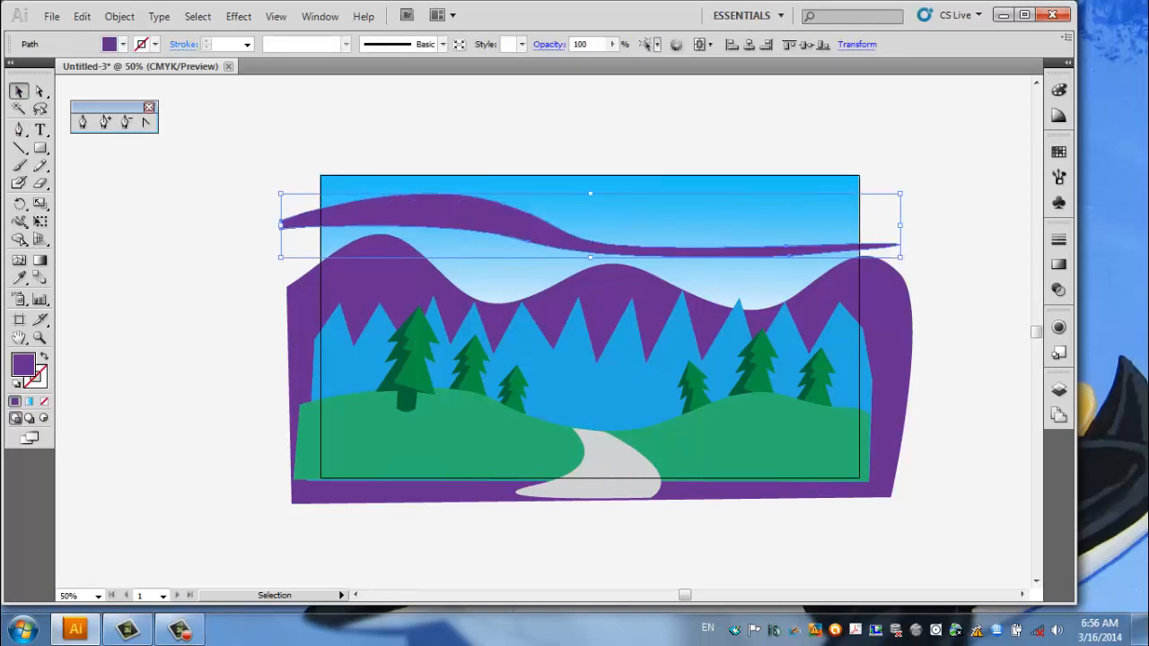
# Fill the cloud band with white and lower its opacity to 42%
pyautogui.click(123, 44)
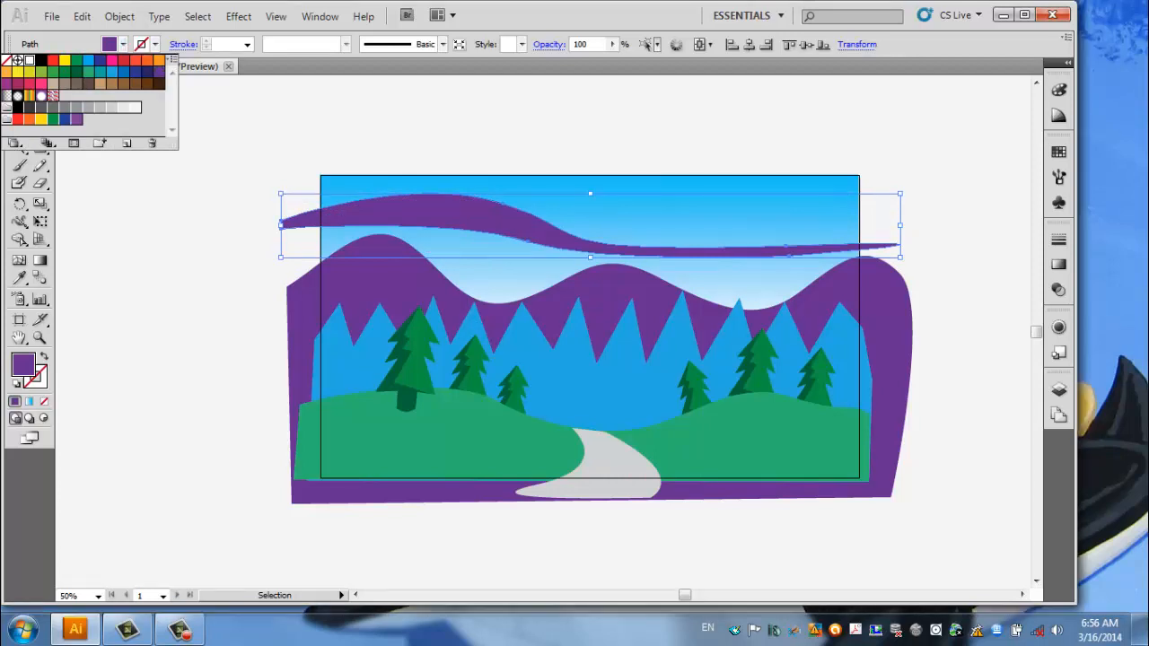
pyautogui.click(29, 61)
pyautogui.click(612, 44)
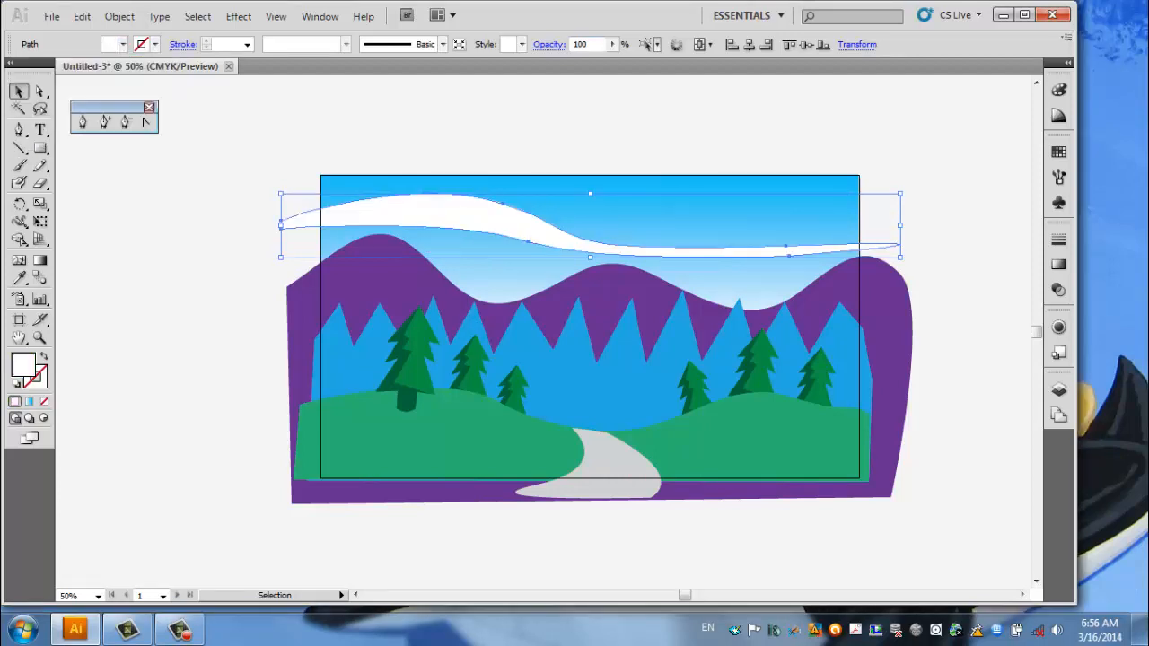
pyautogui.click(612, 44)
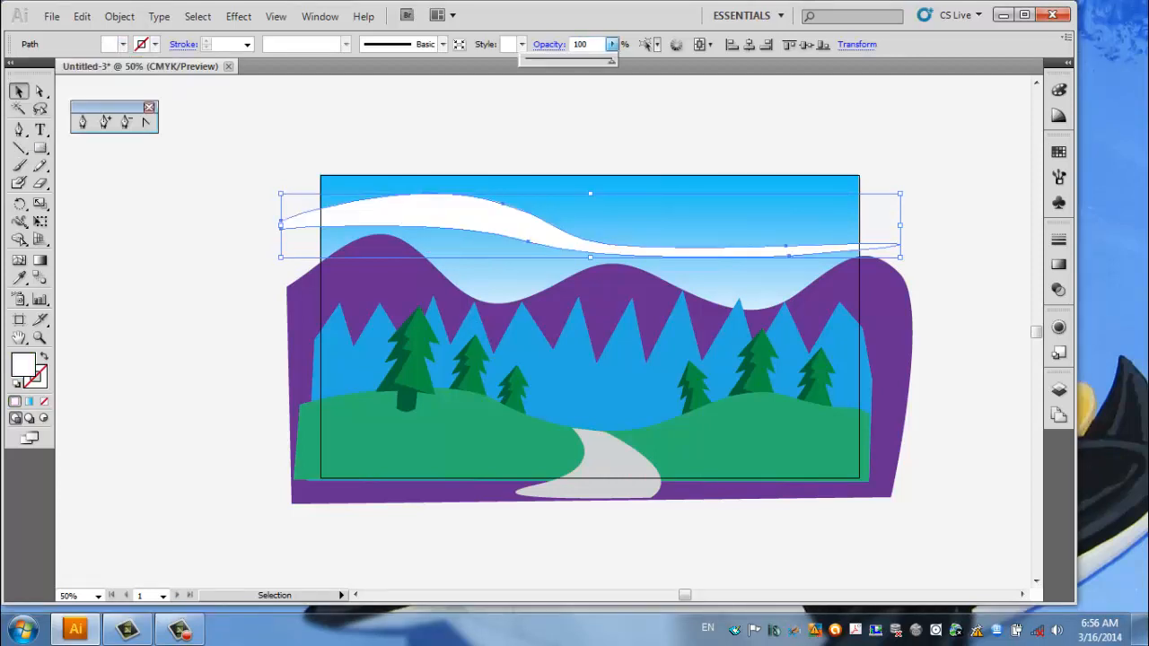
pyautogui.moveTo(610, 61); pyautogui.dragTo(561, 61)
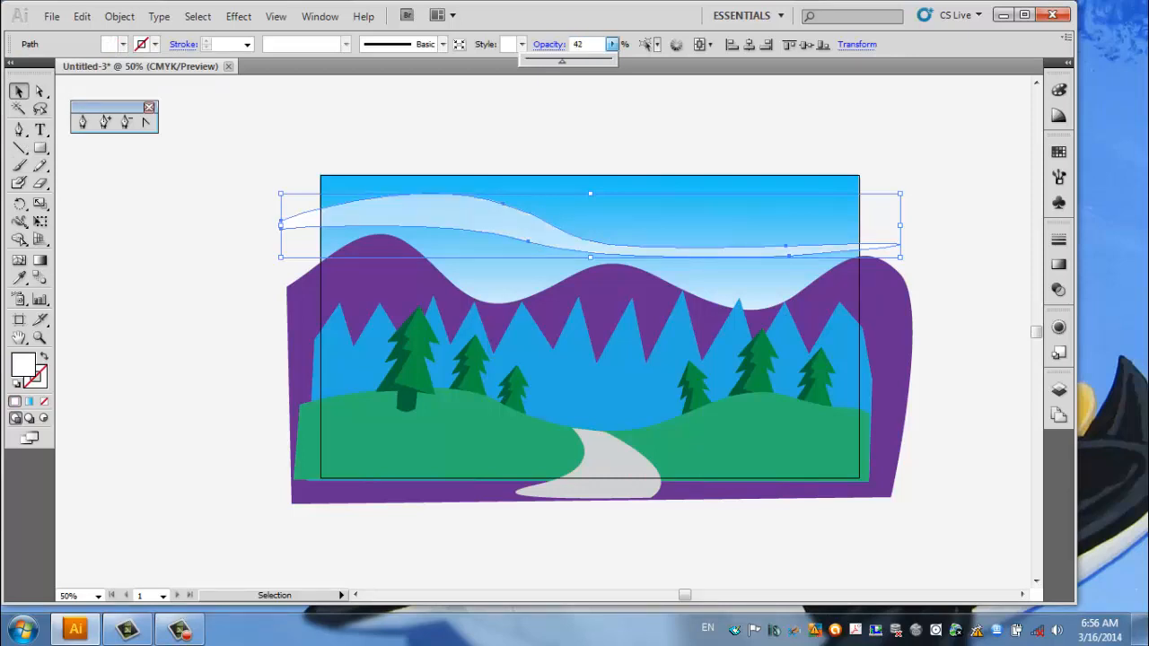
pyautogui.press('Return')
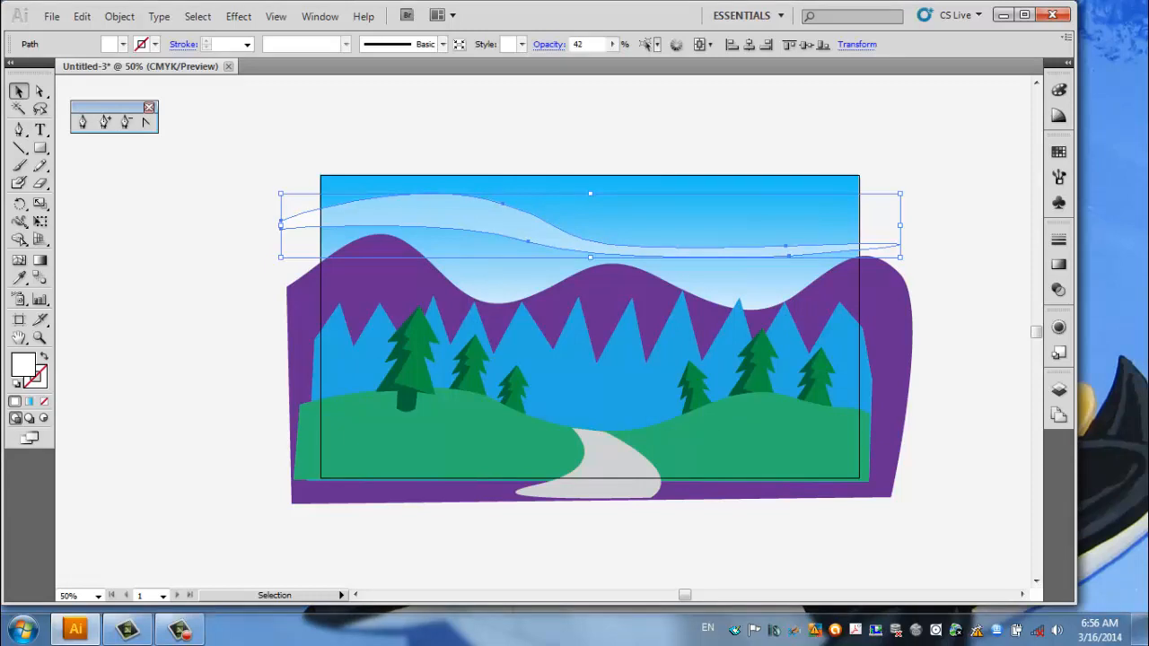
# Duplicate the cloud band higher and slightly to the right, and reduce the copy's height a little
pyautogui.moveTo(539, 235); pyautogui.dragTo(565, 207)
pyautogui.hotkey('ctrl', 'shift', 'a')
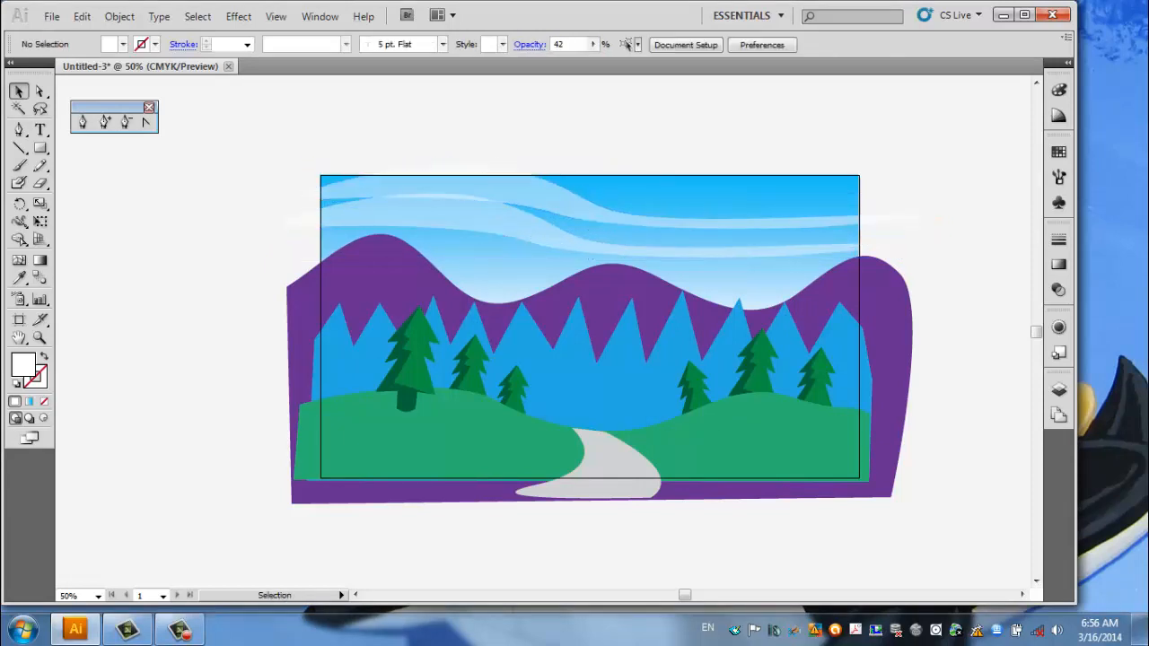
pyautogui.click(557, 211)
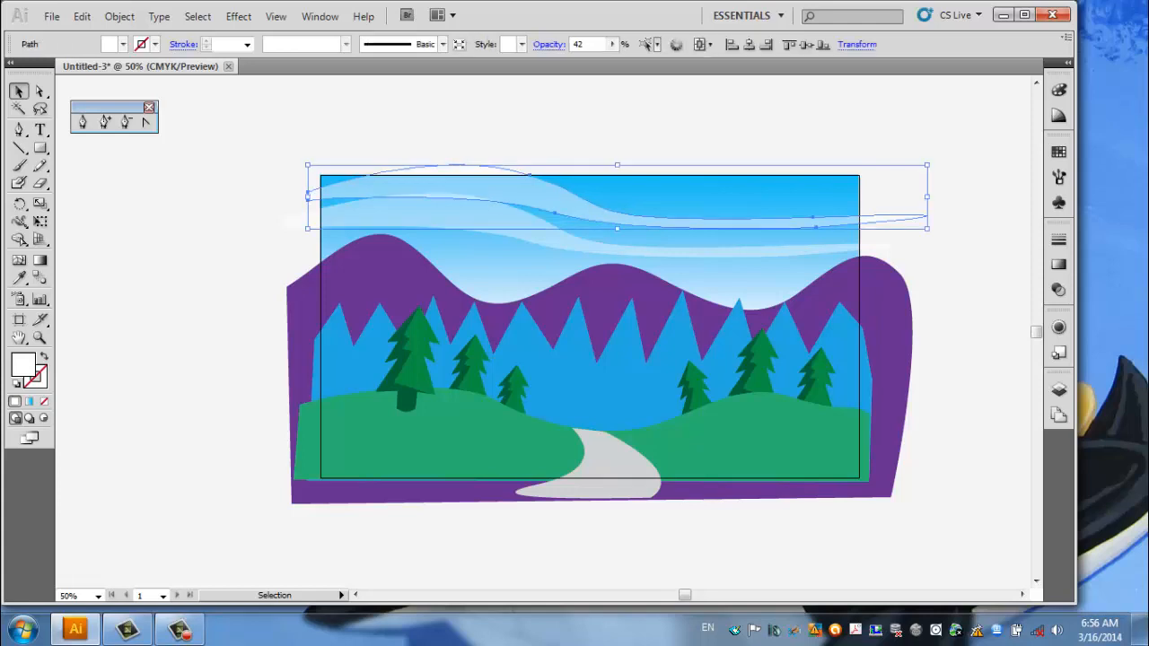
pyautogui.moveTo(616, 228); pyautogui.dragTo(617, 218)
pyautogui.hotkey('ctrl', 'shift', 'a')
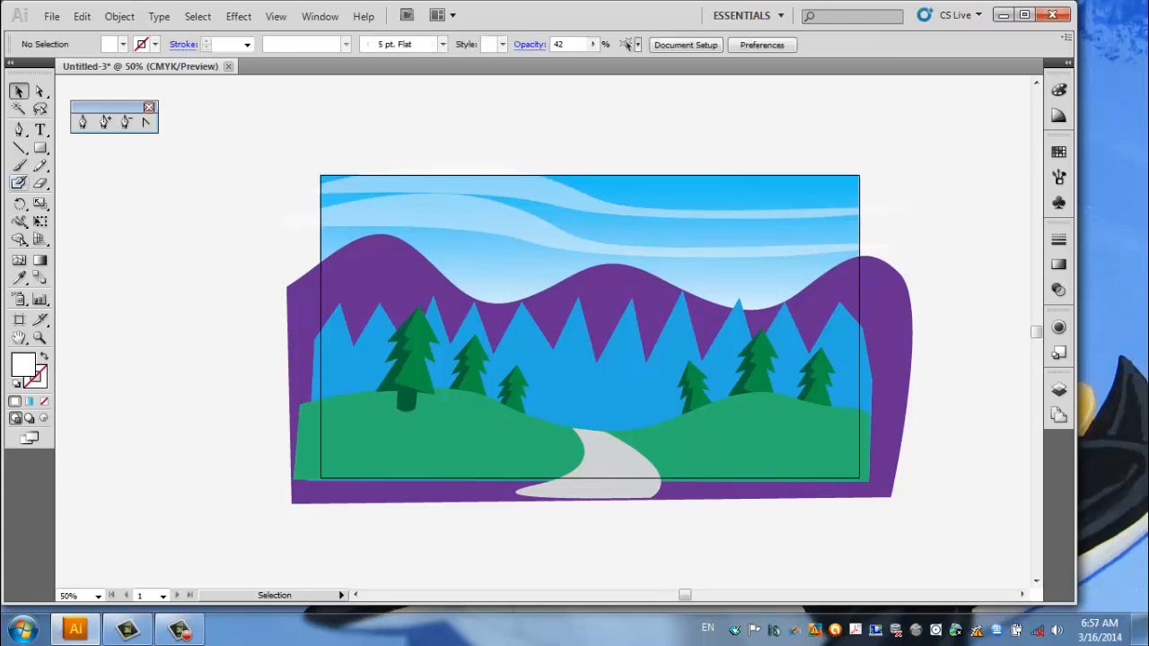
# Nudge the upper cloud band slightly to the right with the Direct Selection tool
pyautogui.click(40, 91)
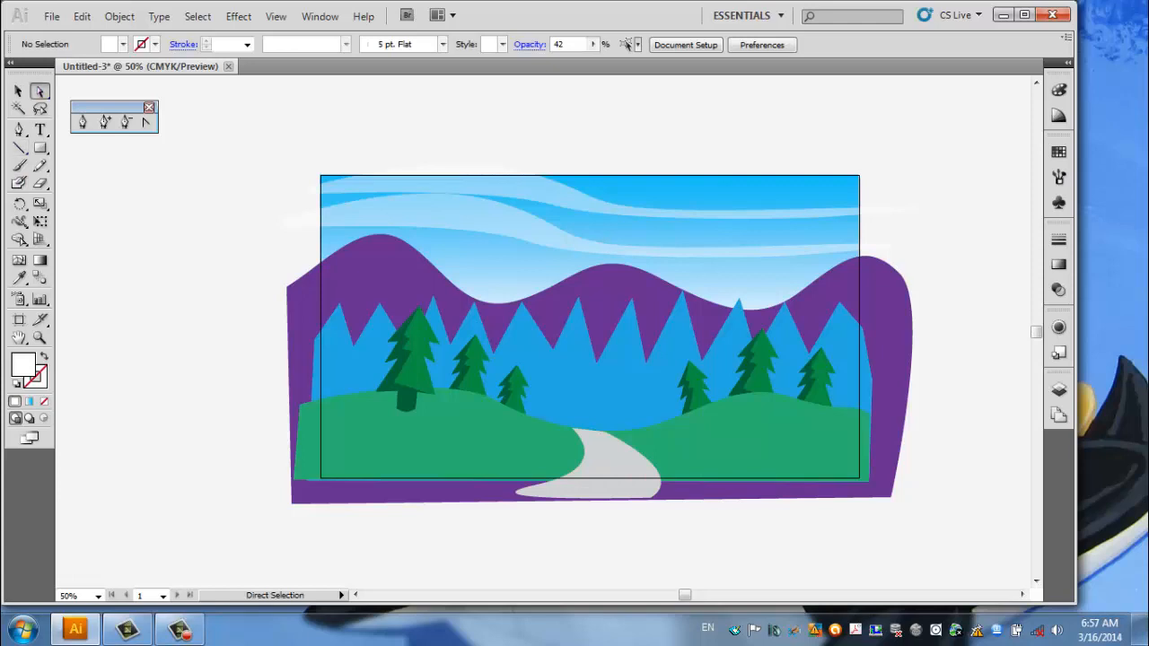
pyautogui.click(521, 185)
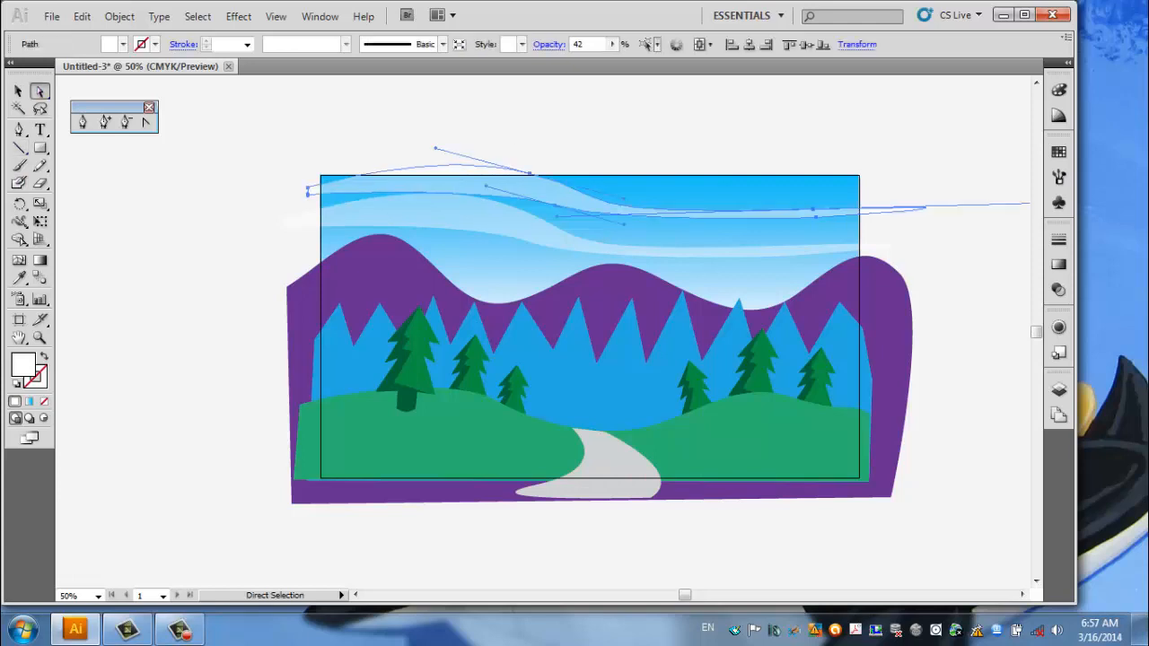
pyautogui.moveTo(521, 185)
pyautogui.mouseDown()
pyautogui.moveTo(559, 182)
pyautogui.moveTo(531, 183)
pyautogui.mouseUp()
pyautogui.click(808, 153)
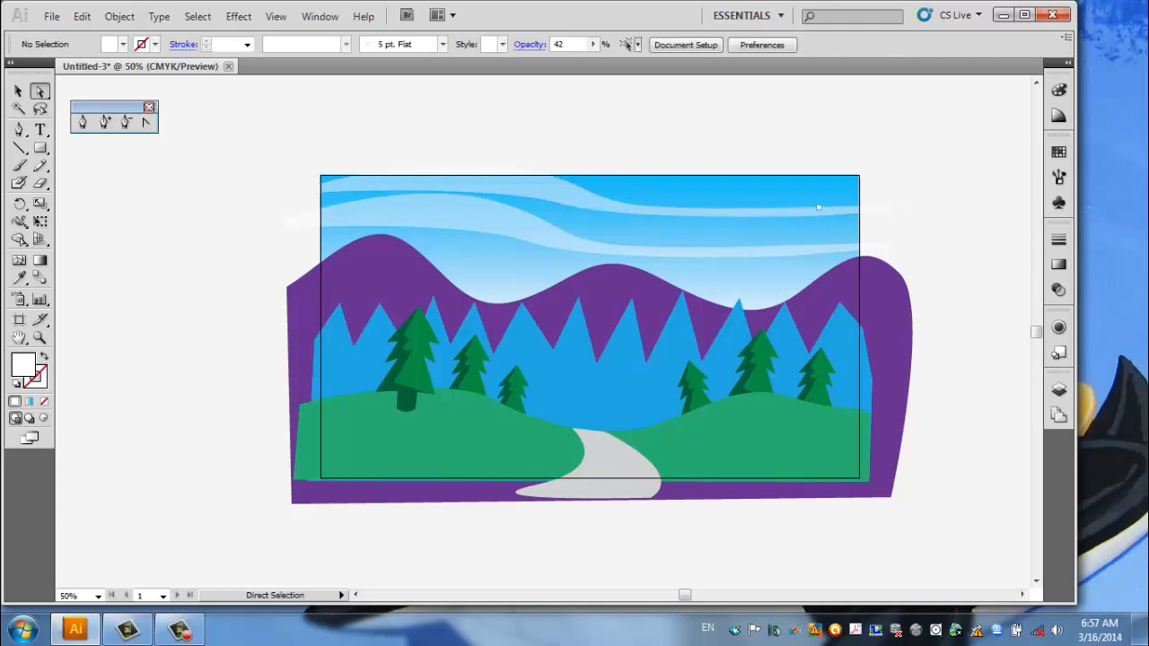
# Widen the upper cloud band's right end by raising its top anchor, tilting that anchor's handle, and moving the bottom anchor beyond the artboard edge
pyautogui.moveTo(818, 207); pyautogui.dragTo(1029, 193)
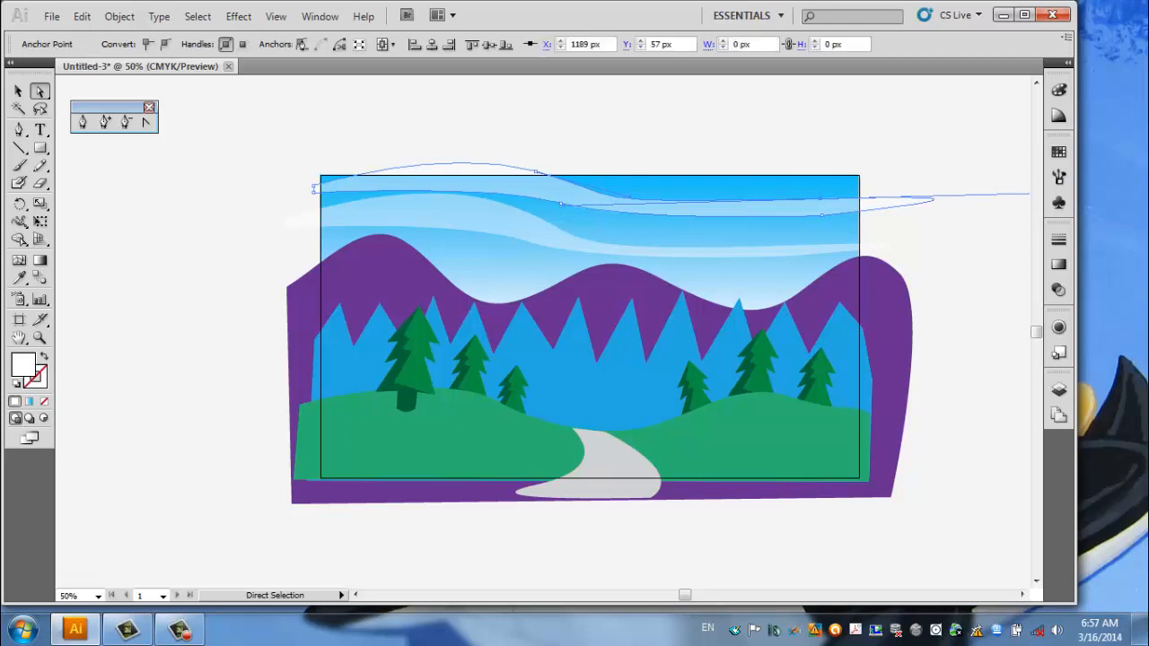
pyautogui.moveTo(563, 205); pyautogui.dragTo(594, 218)
pyautogui.click(822, 216)
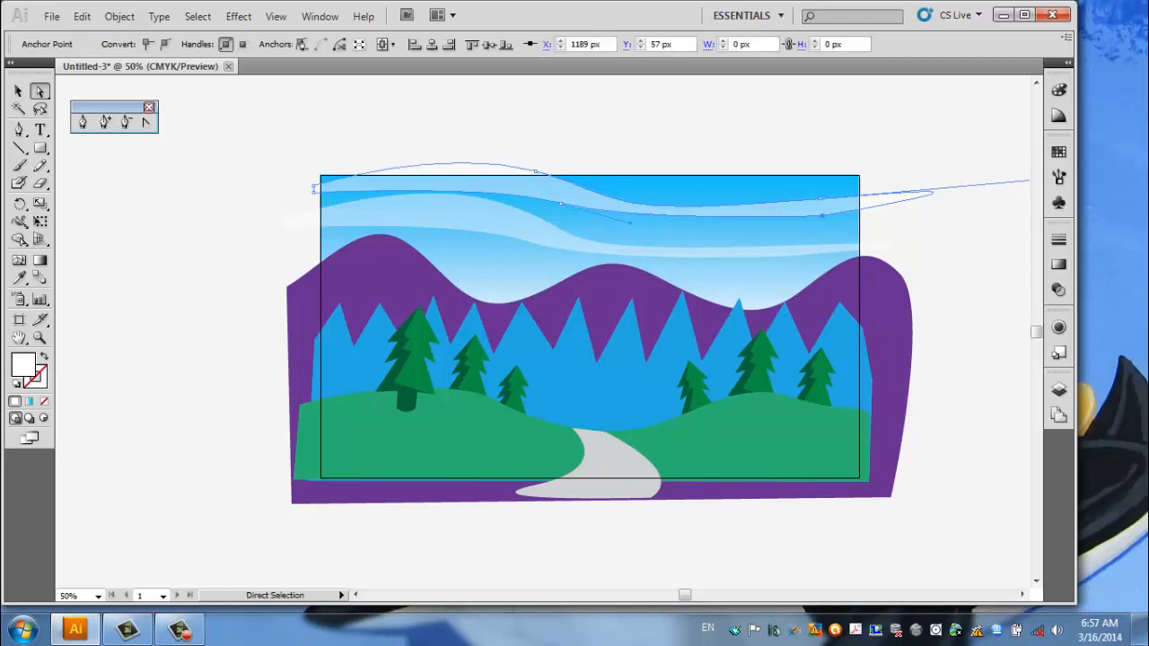
pyautogui.moveTo(822, 215); pyautogui.dragTo(878, 218)
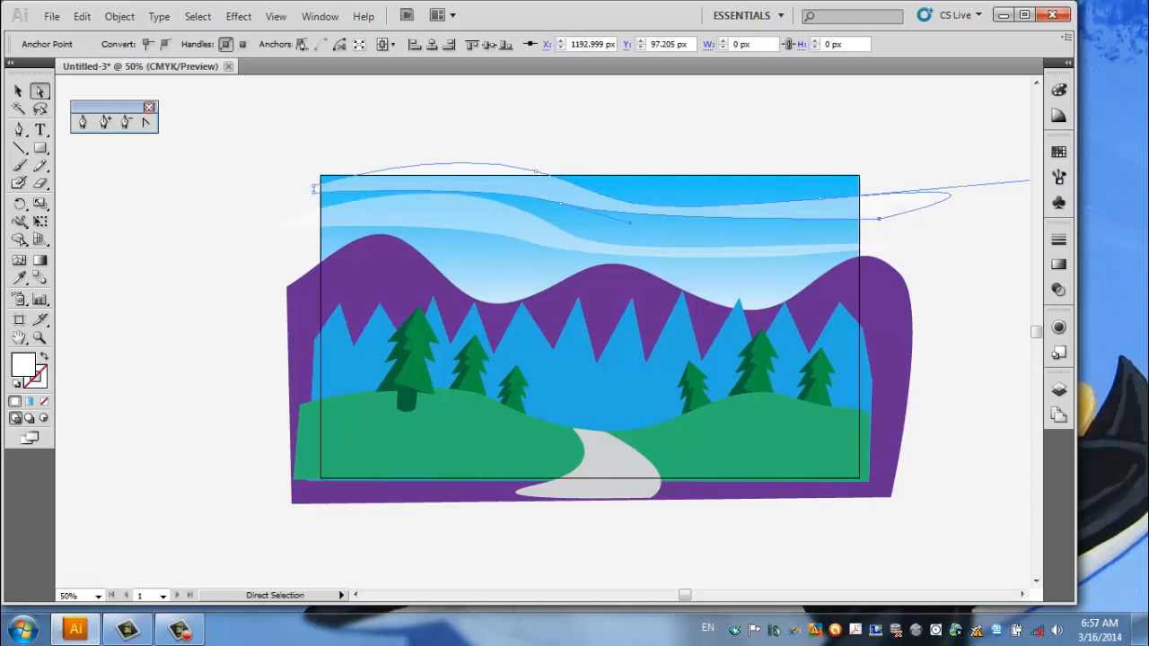
pyautogui.hotkey('ctrl', 'shift', 'a')
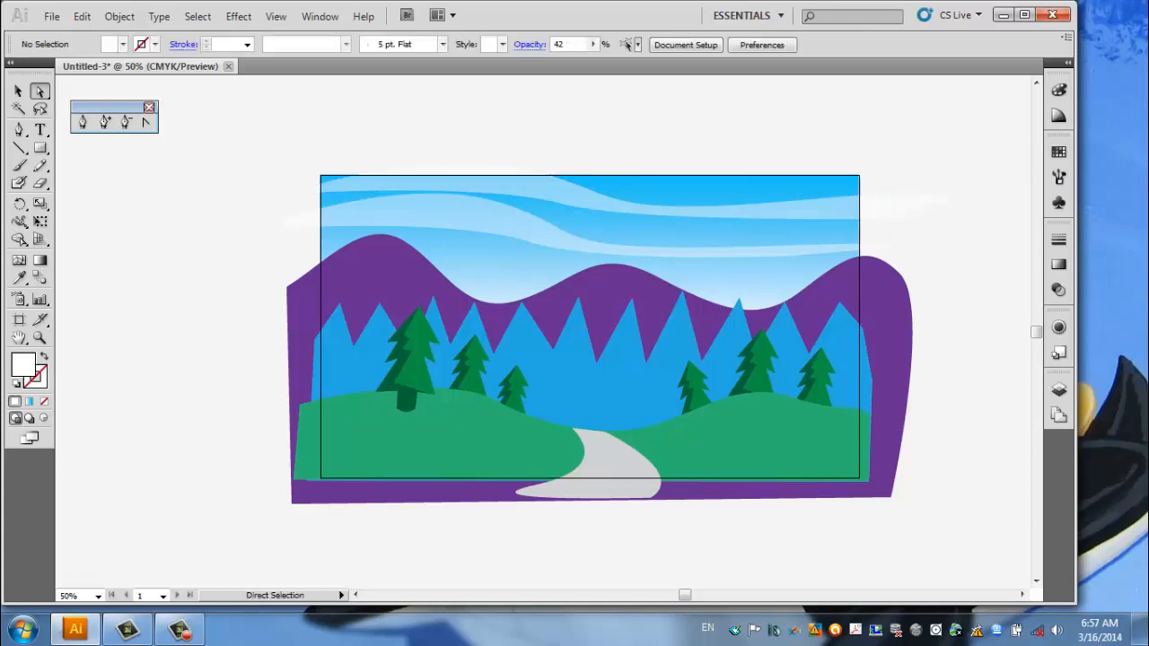
# Adjust the direction handle on the upper cloud band's lower edge to reshape the curve at its left half
pyautogui.click(314, 189)
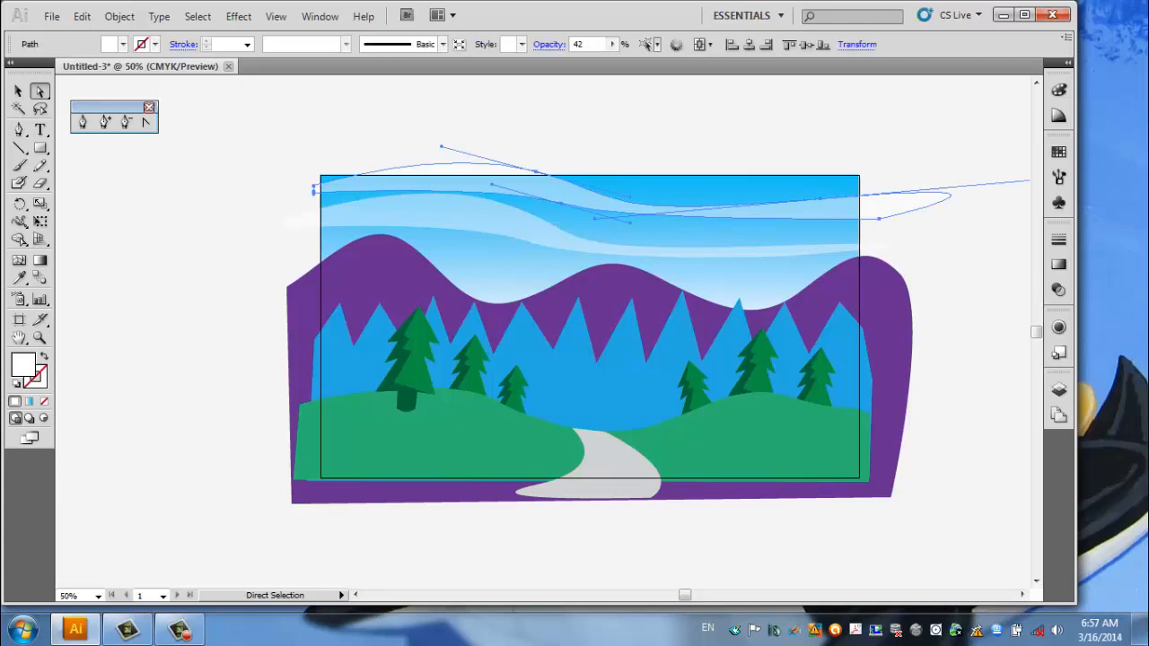
pyautogui.moveTo(491, 184); pyautogui.dragTo(470, 166)
pyautogui.hotkey('ctrl', 'shift', 'a')
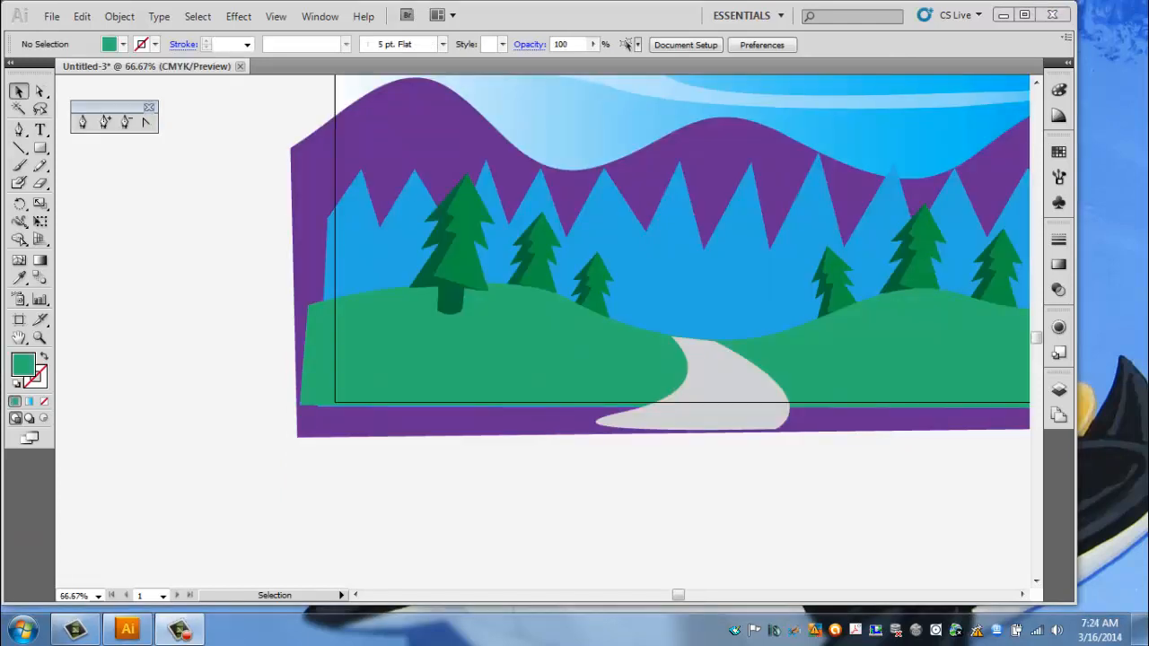
pyautogui.moveTo(782, 512)
pyautogui.mouseDown()
pyautogui.moveTo(556, 522)
pyautogui.moveTo(489, 552)
pyautogui.moveTo(641, 566)
pyautogui.moveTo(513, 604)
pyautogui.moveTo(632, 563)
pyautogui.moveTo(600, 575)
pyautogui.moveTo(618, 568)
pyautogui.mouseUp()
pyautogui.press('space')
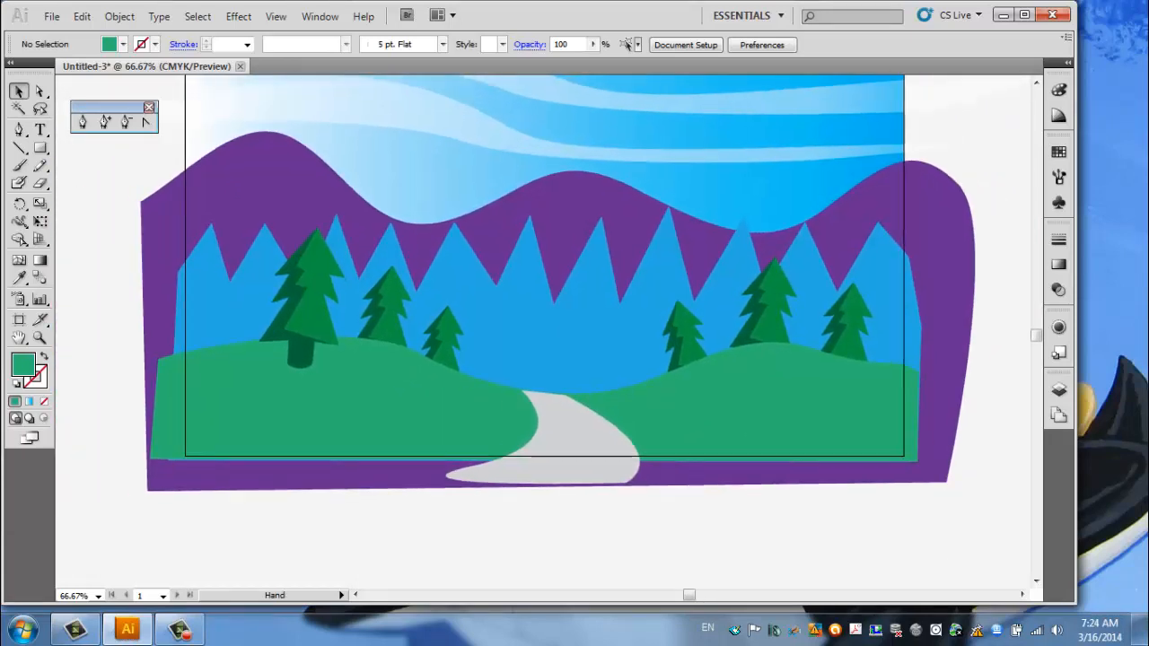
pyautogui.click(1059, 388)
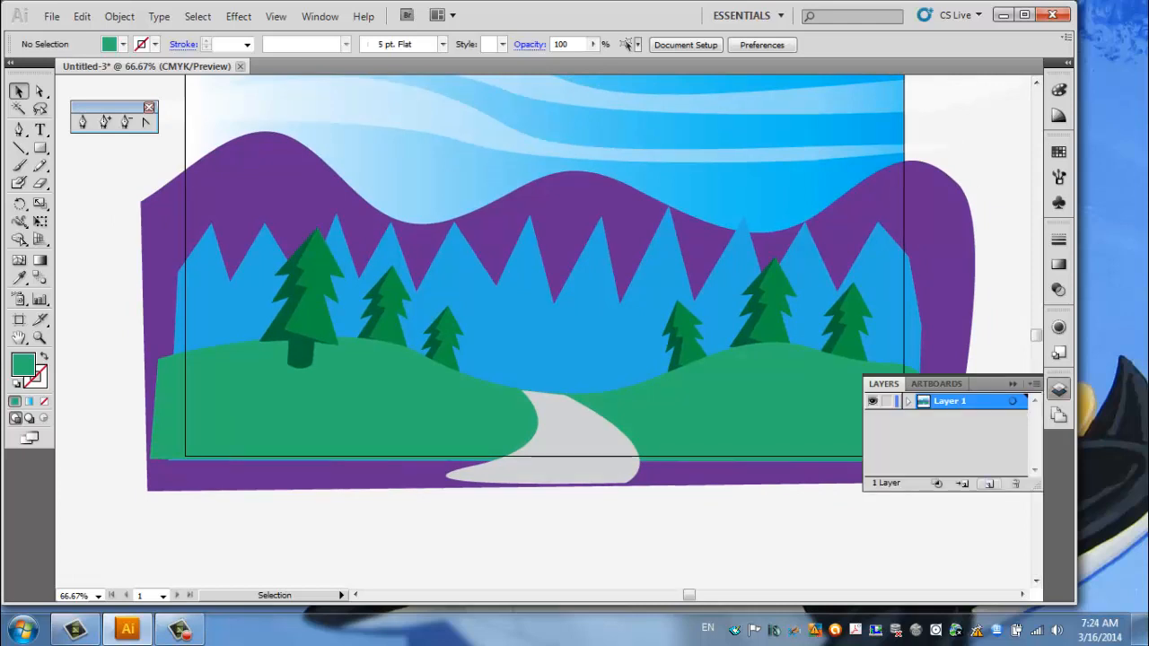
pyautogui.click(989, 484)
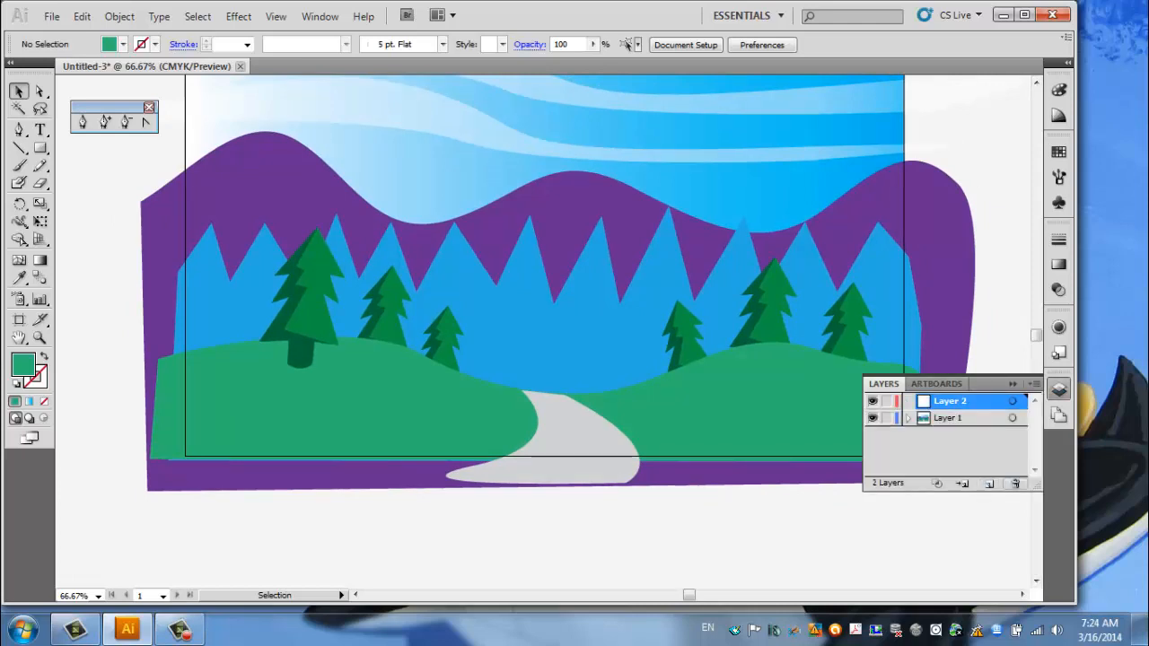
pyautogui.click(1015, 484)
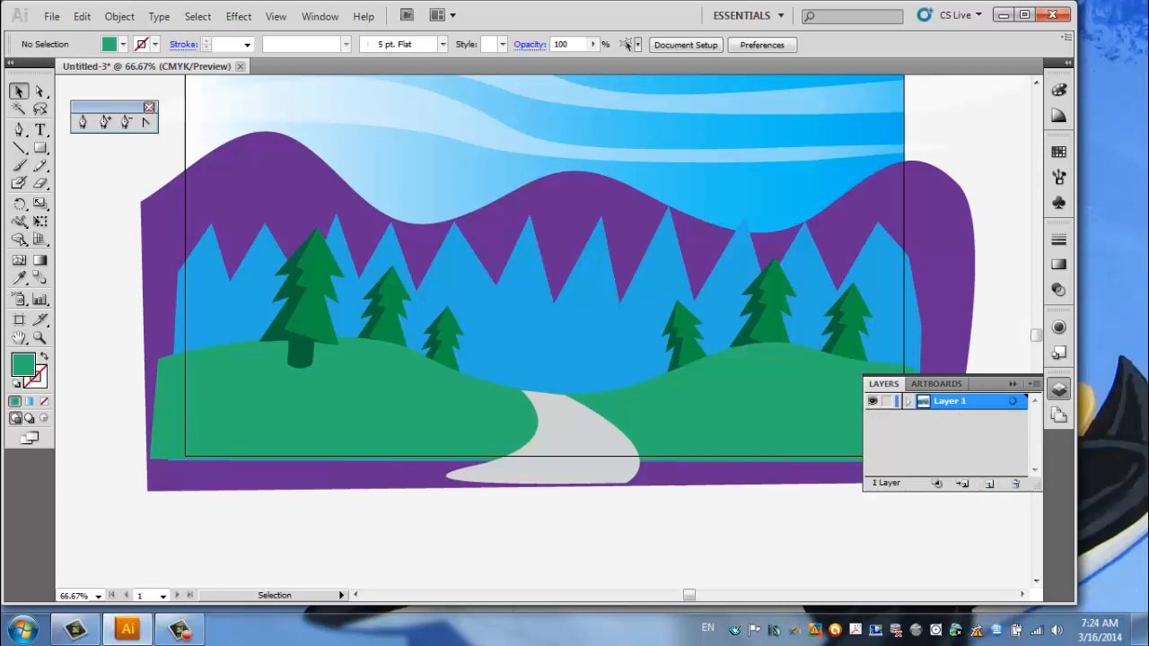
pyautogui.click(909, 401)
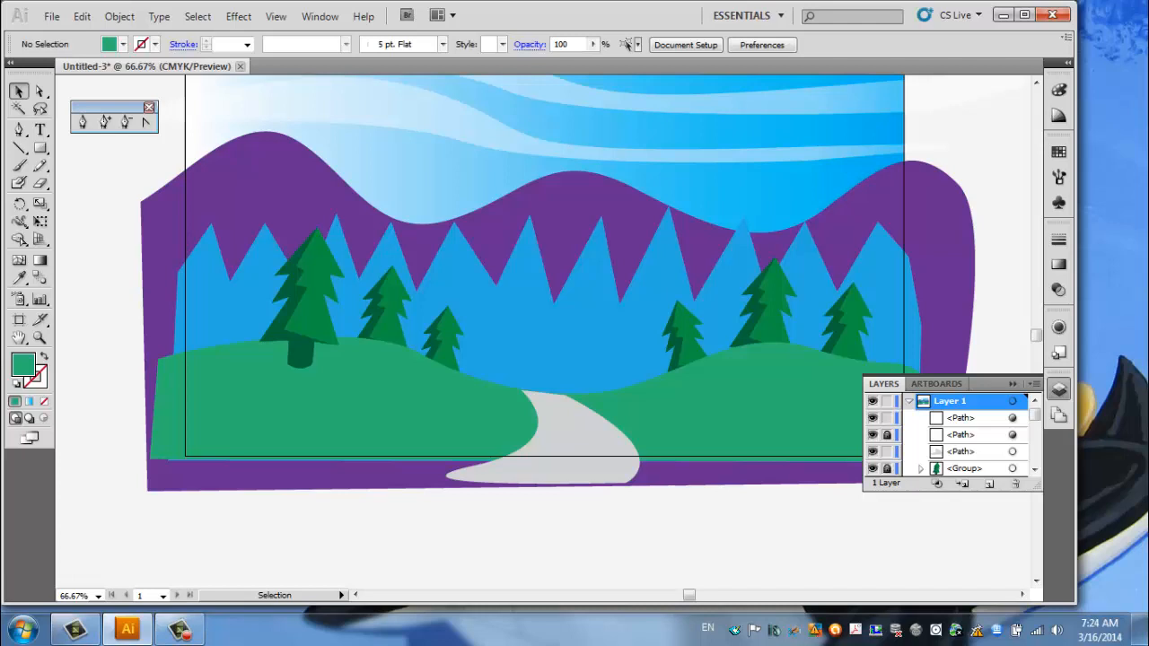
pyautogui.click(909, 401)
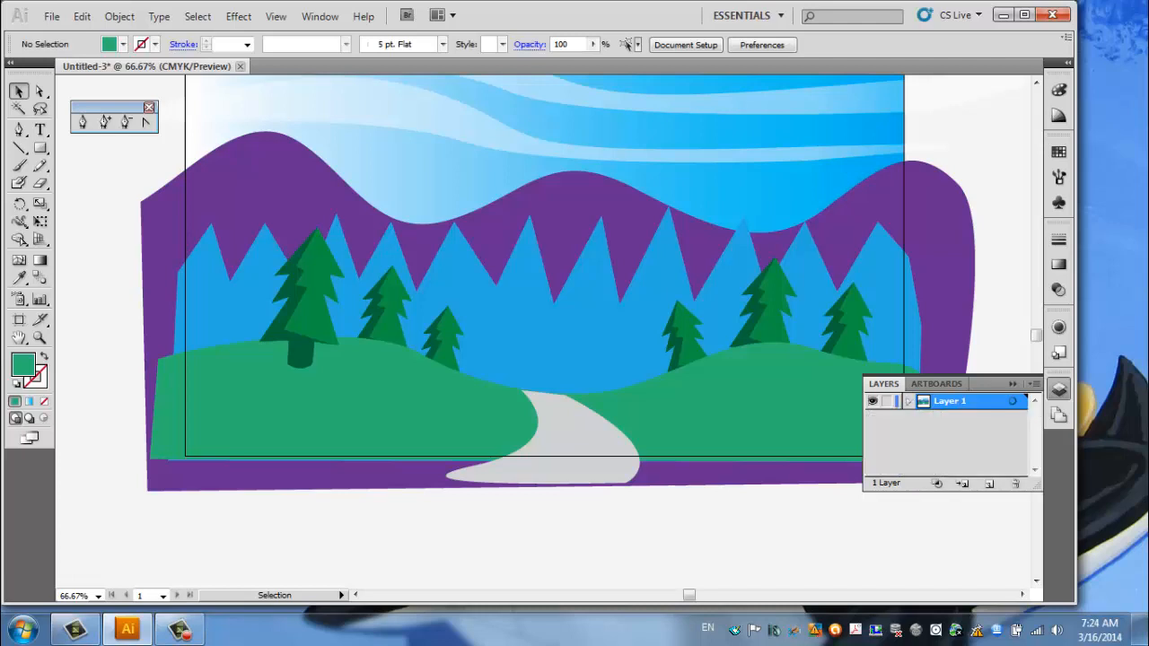
pyautogui.click(1013, 401)
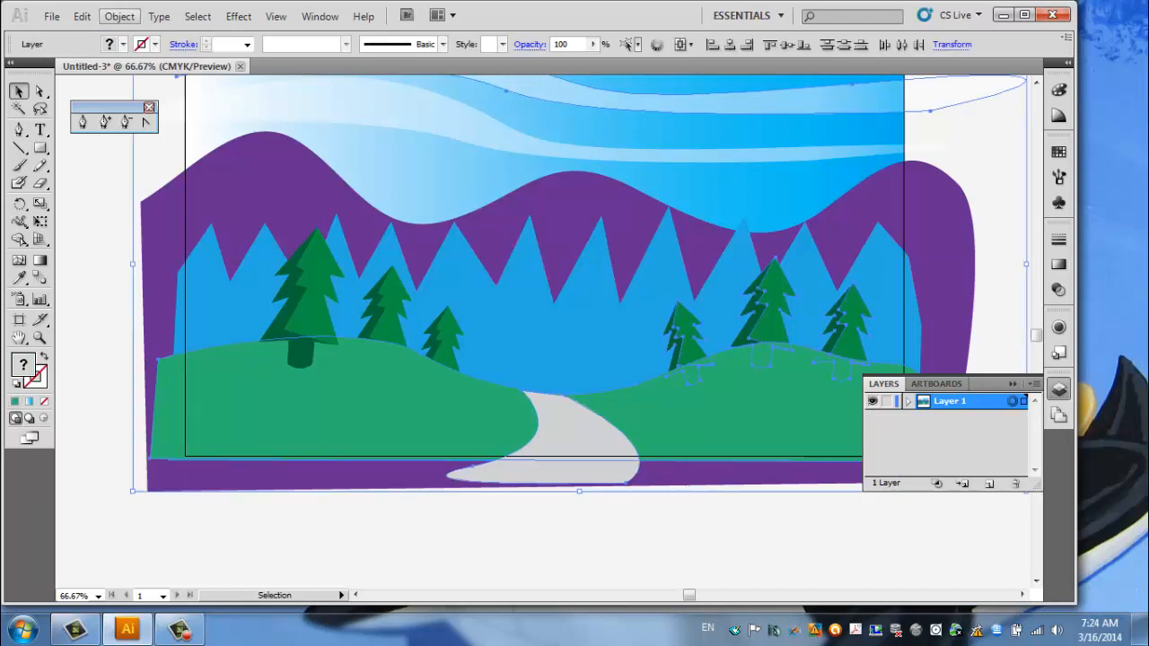
pyautogui.click(120, 16)
pyautogui.click(147, 134)
pyautogui.click(320, 17)
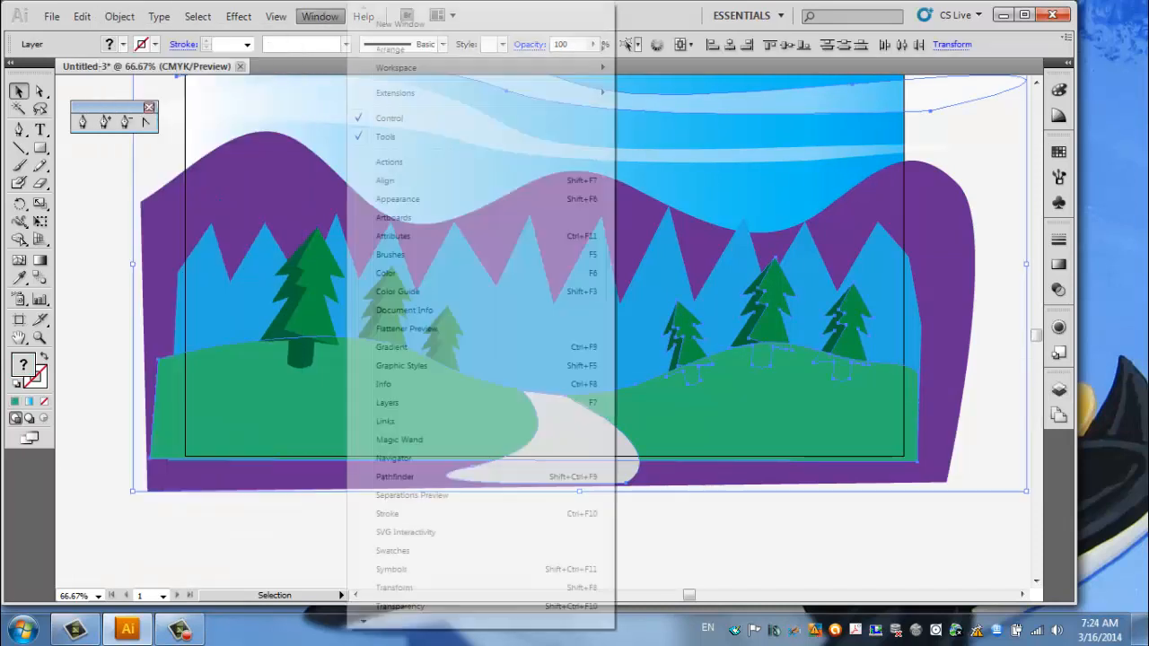
pyautogui.press('Escape')
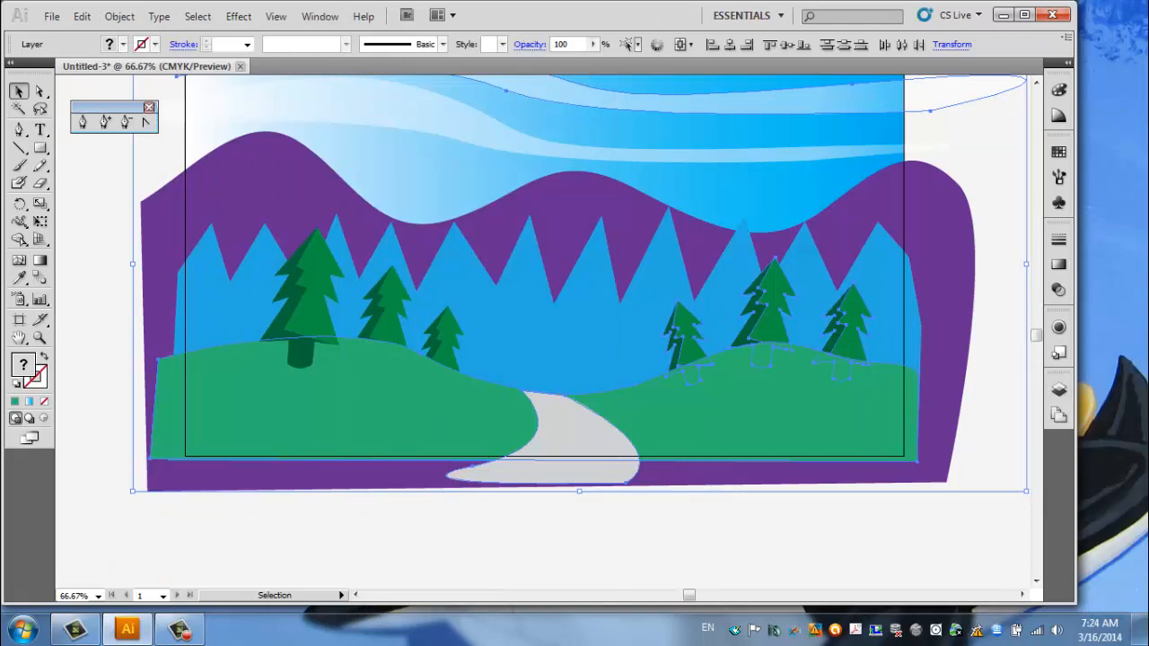
pyautogui.click(1058, 389)
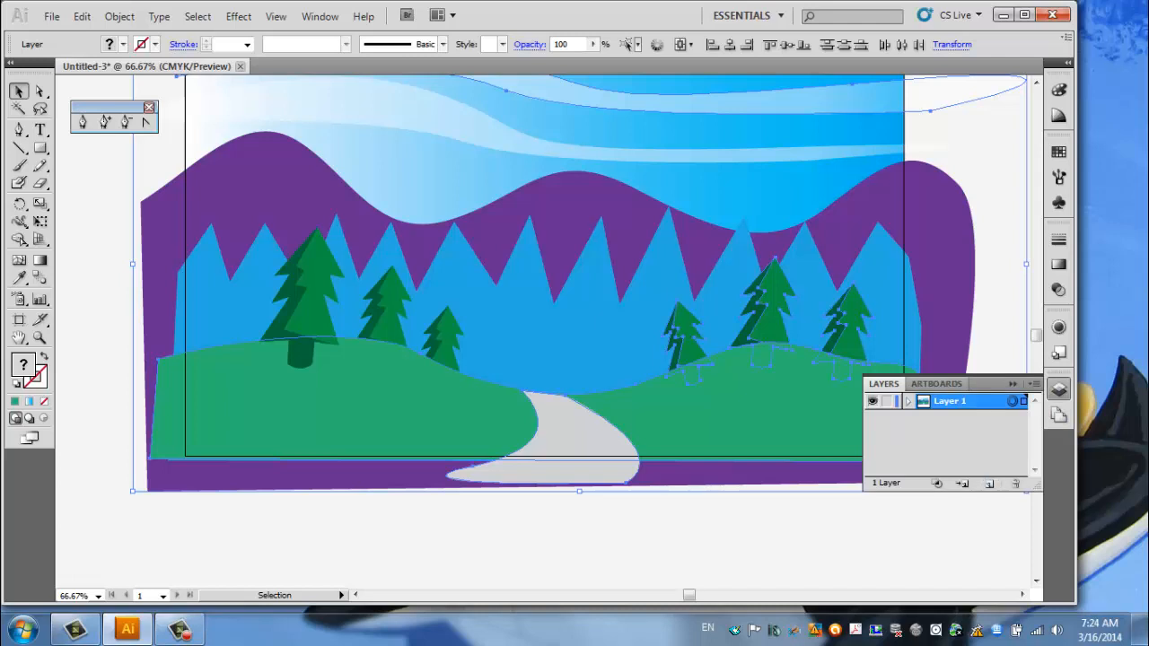
pyautogui.click(808, 538)
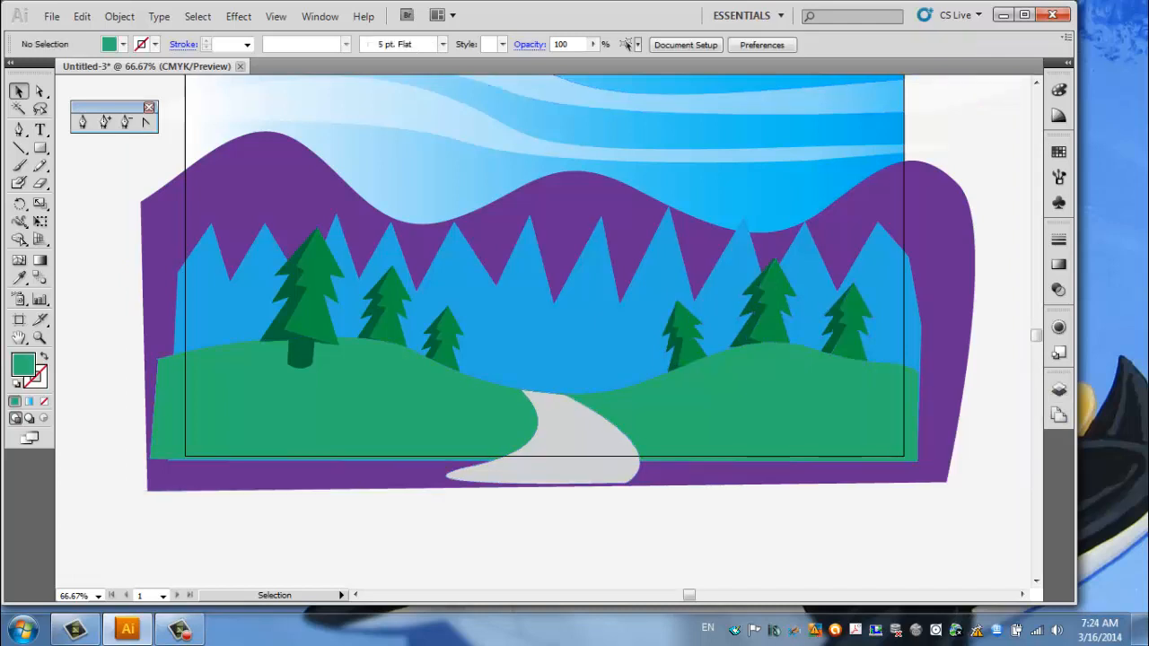
# Copy the green foreground hill and paste the copy in place over the original
pyautogui.click(772, 417)
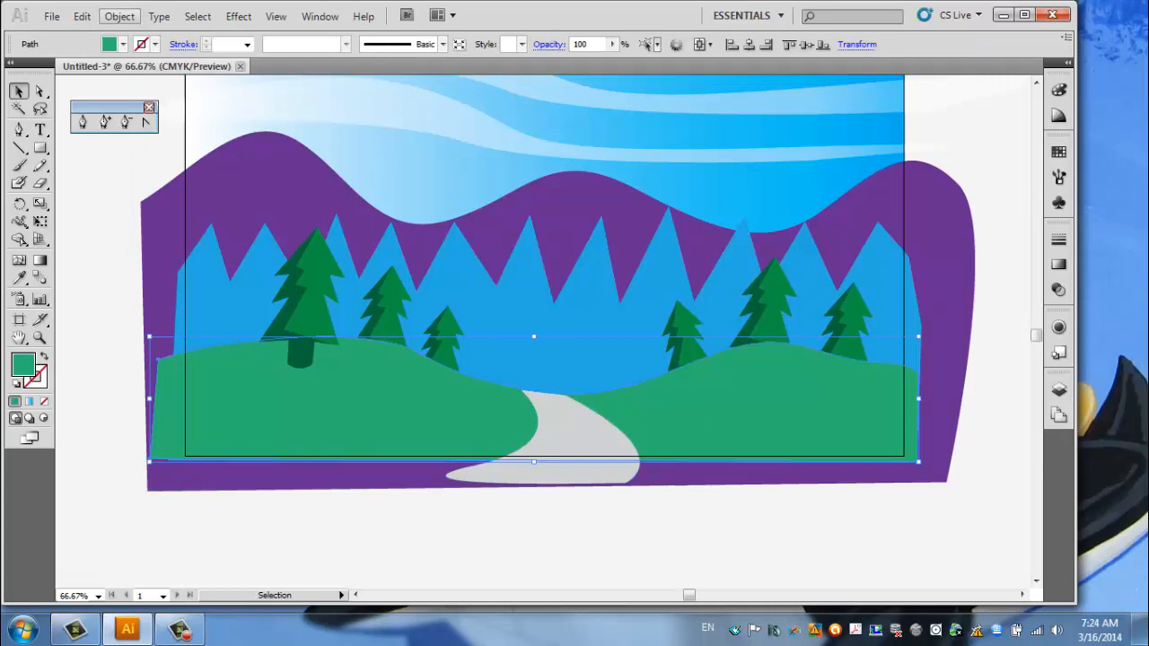
pyautogui.click(120, 16)
pyautogui.moveTo(82, 16)
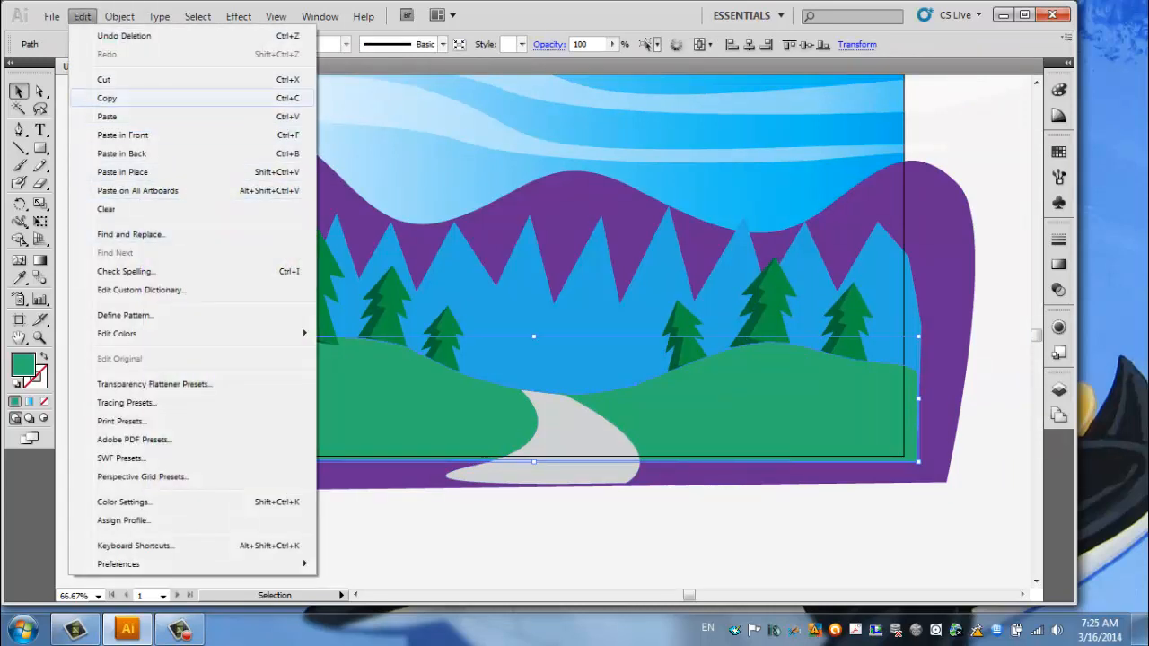
pyautogui.click(107, 98)
pyautogui.click(81, 17)
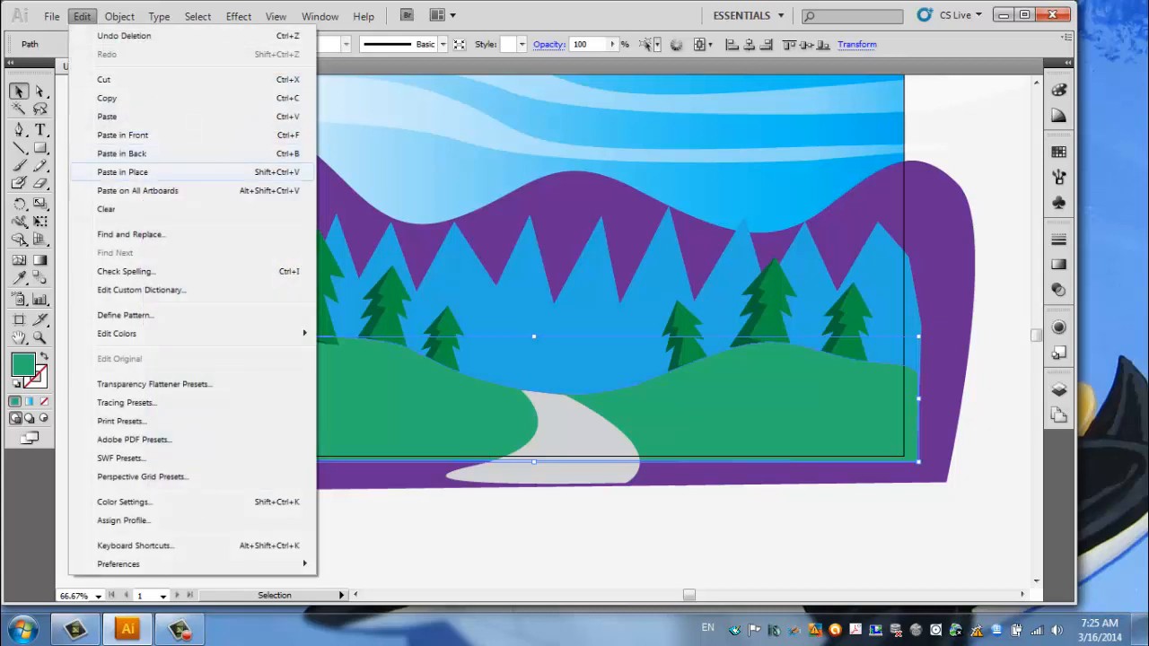
pyautogui.click(122, 172)
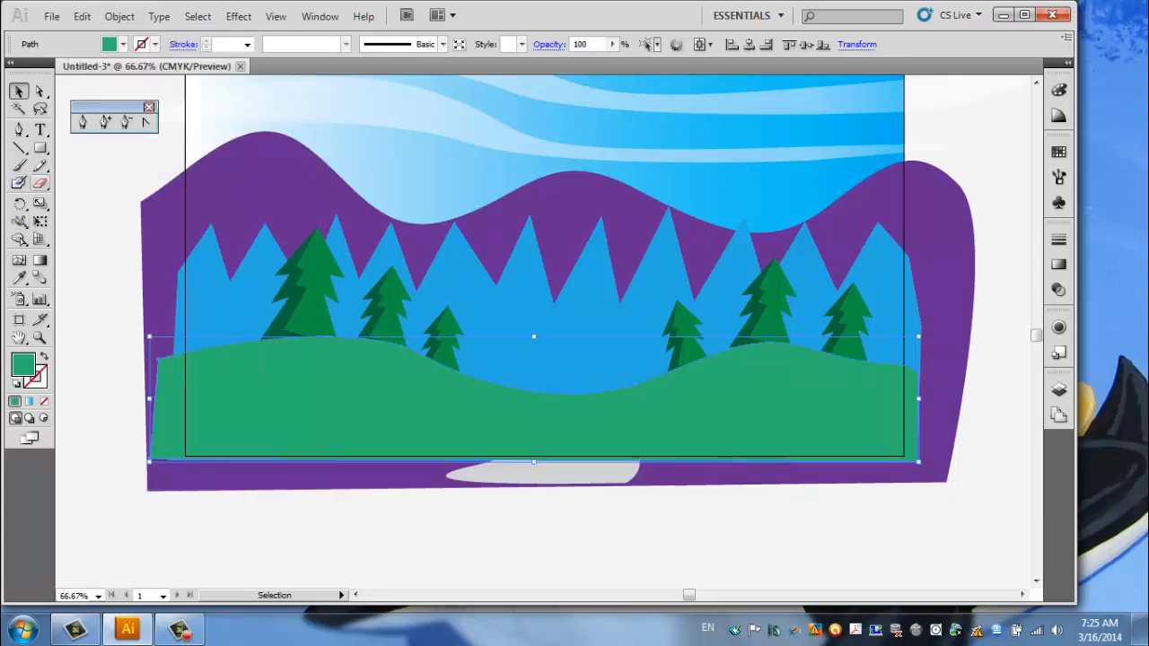
# Erase a thin vertical strip through the middle of the hill copy to split it into two halves, and deselect
pyautogui.click(39, 183)
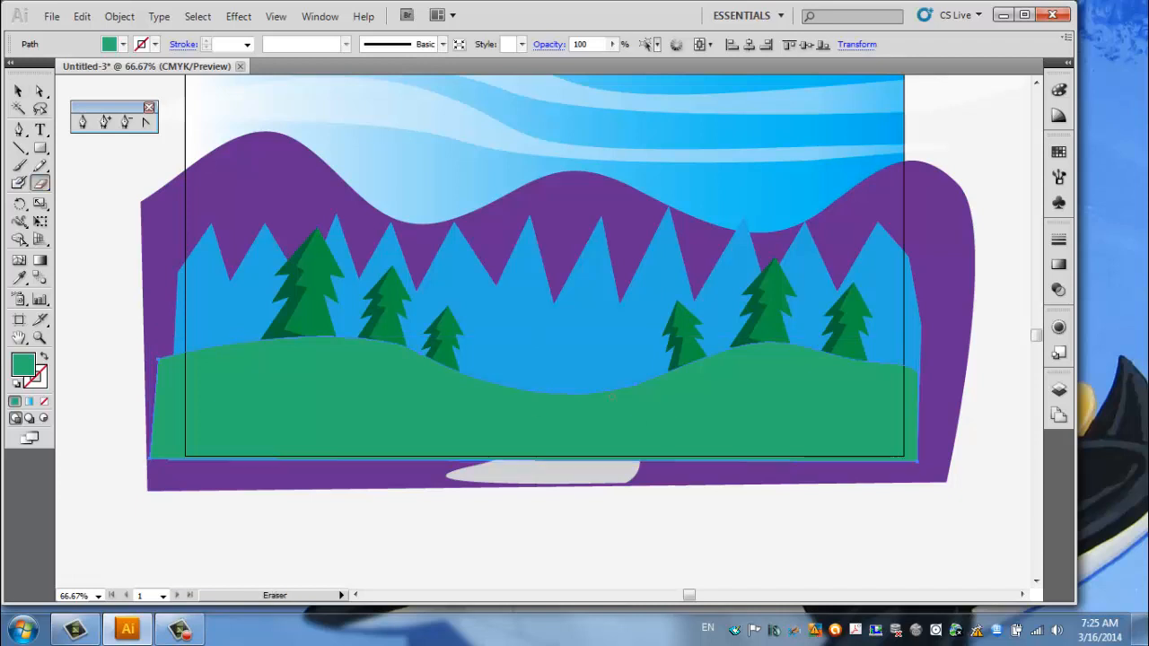
pyautogui.moveTo(566, 388); pyautogui.dragTo(553, 473)
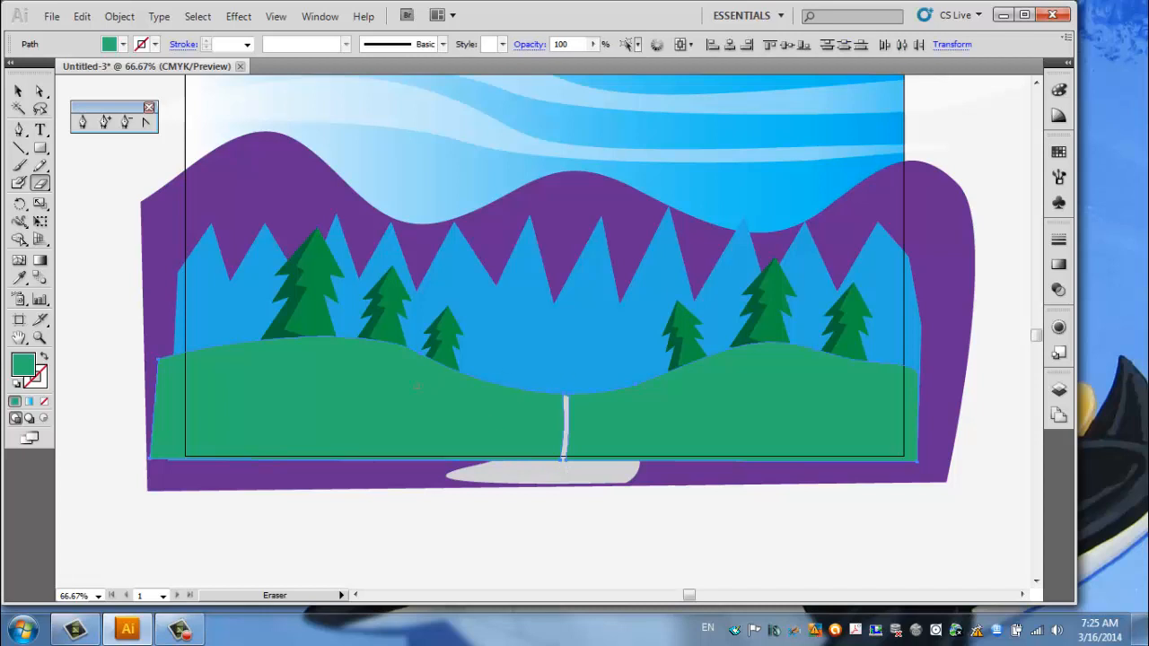
pyautogui.click(18, 92)
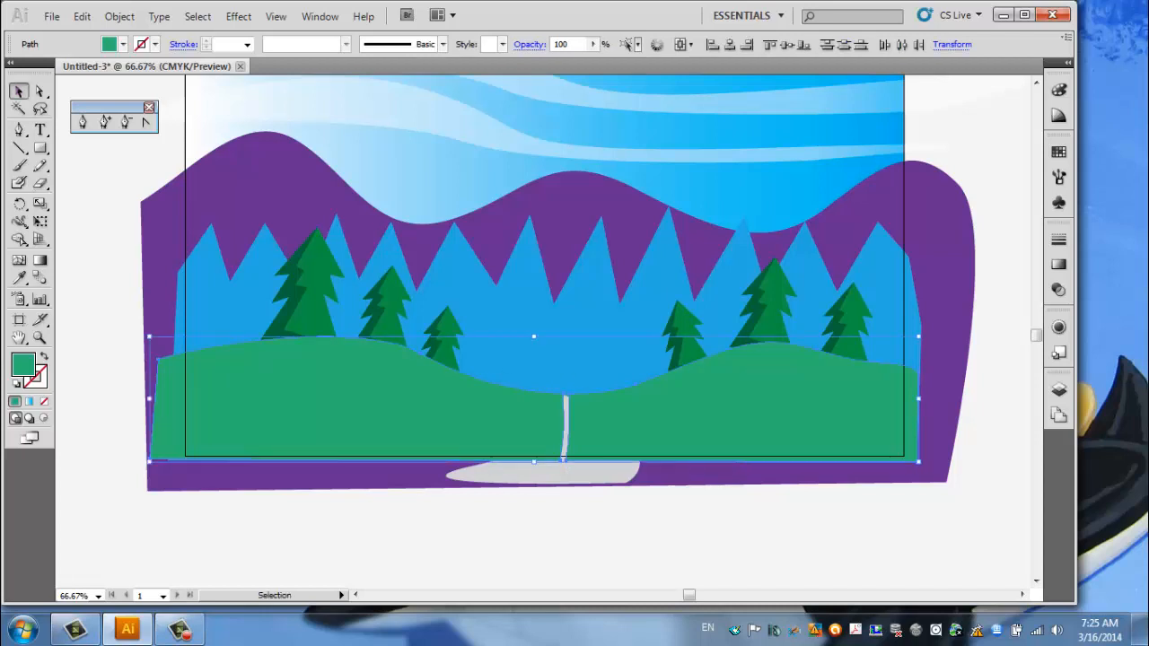
pyautogui.click(100, 305)
# Fill the hill copy's left half with the white-to-blue linear gradient, running steeply down from above the slope at about -108°
pyautogui.click(385, 403)
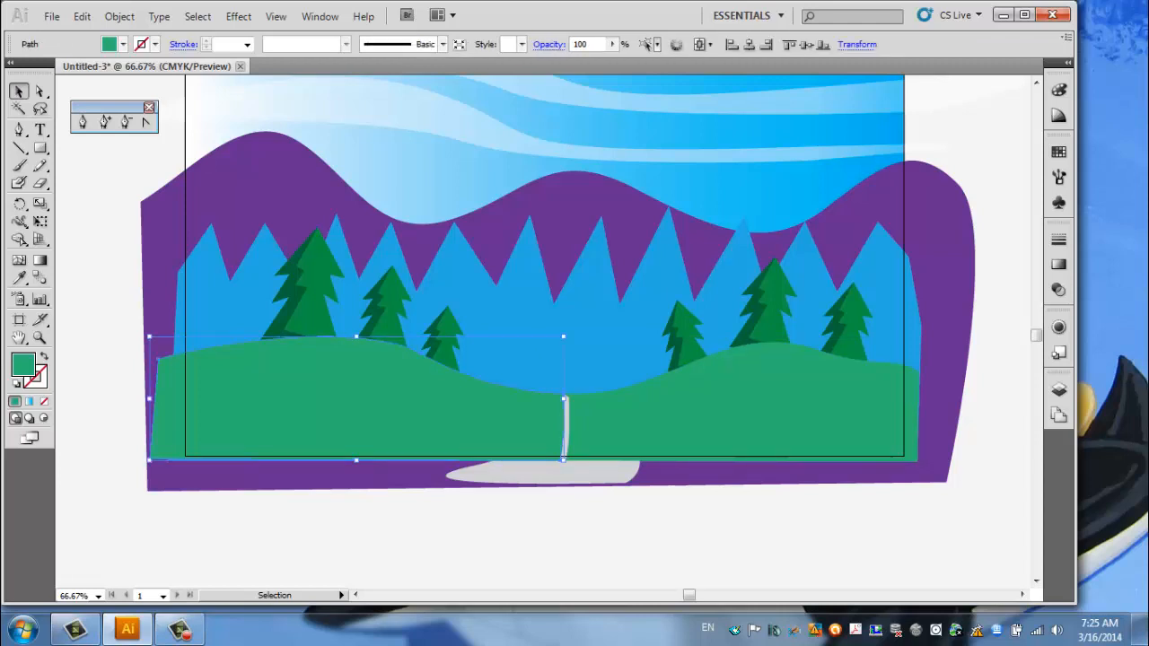
pyautogui.click(39, 260)
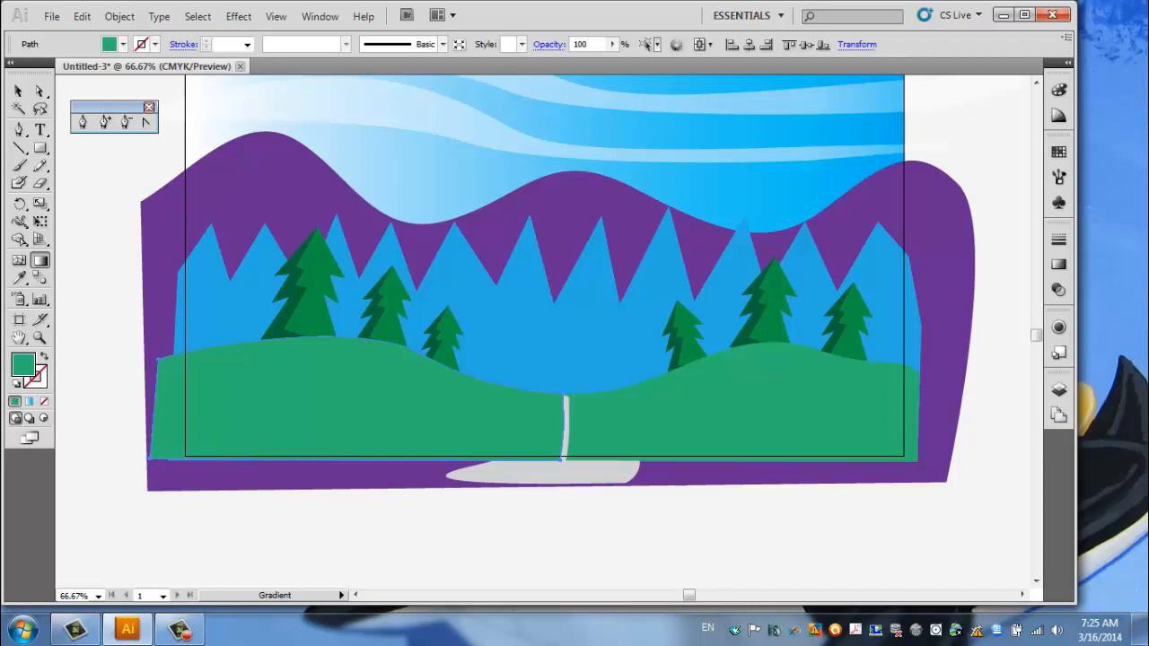
pyautogui.moveTo(148, 398); pyautogui.dragTo(564, 398)
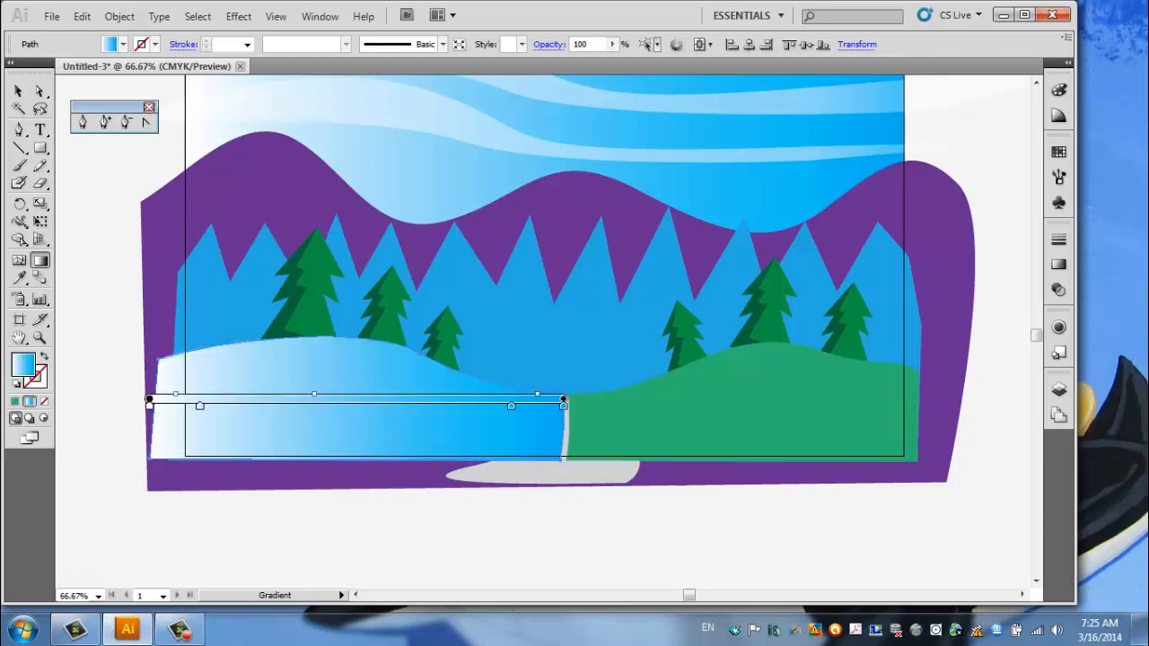
pyautogui.moveTo(359, 398)
pyautogui.mouseDown()
pyautogui.moveTo(479, 398)
pyautogui.moveTo(589, 349)
pyautogui.moveTo(589, 398)
pyautogui.mouseUp()
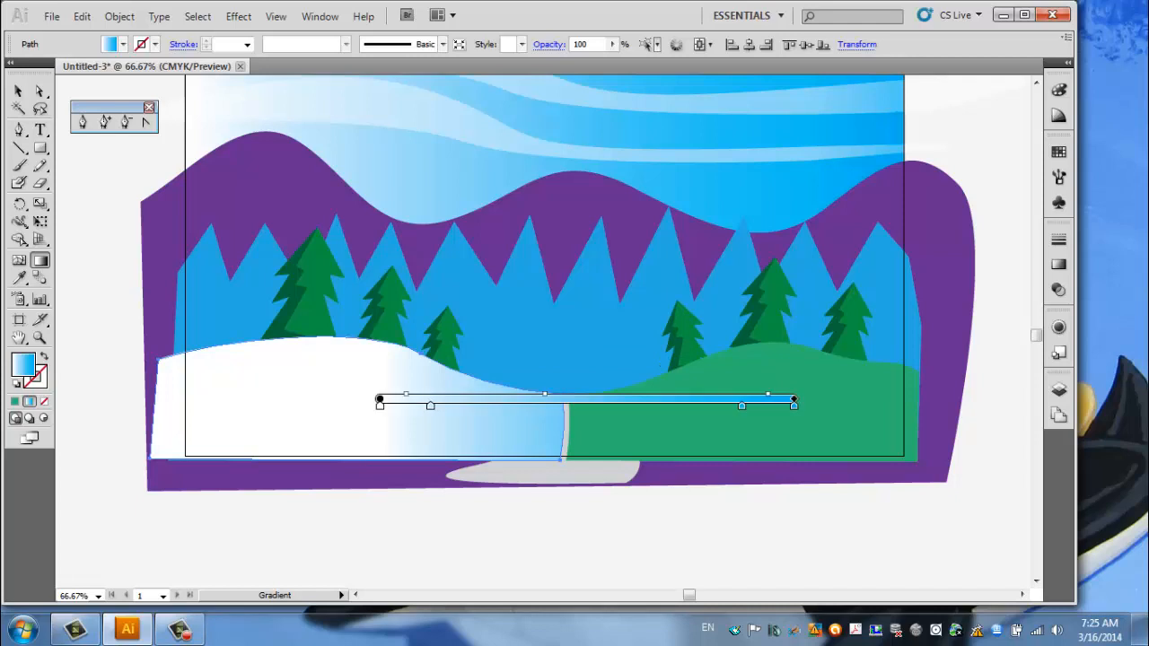
pyautogui.moveTo(795, 399)
pyautogui.mouseDown()
pyautogui.moveTo(441, 399)
pyautogui.moveTo(399, 439)
pyautogui.moveTo(328, 431)
pyautogui.moveTo(339, 439)
pyautogui.mouseUp()
pyautogui.moveTo(375, 398); pyautogui.dragTo(412, 353)
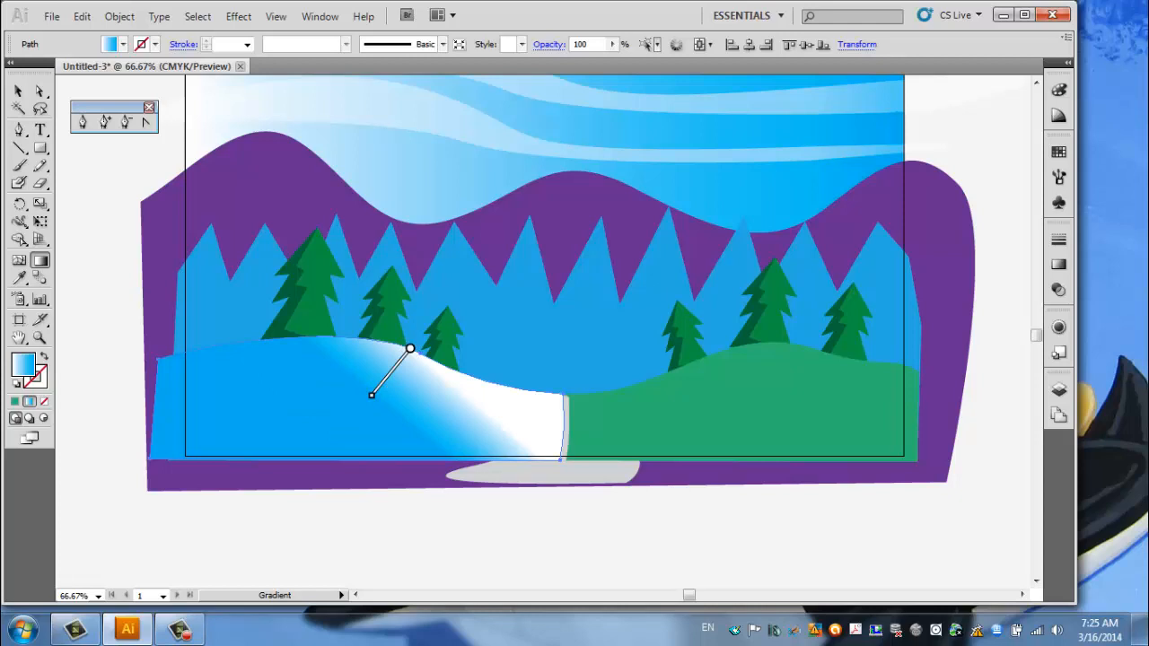
pyautogui.moveTo(371, 395)
pyautogui.mouseDown()
pyautogui.moveTo(320, 456)
pyautogui.moveTo(333, 440)
pyautogui.mouseUp()
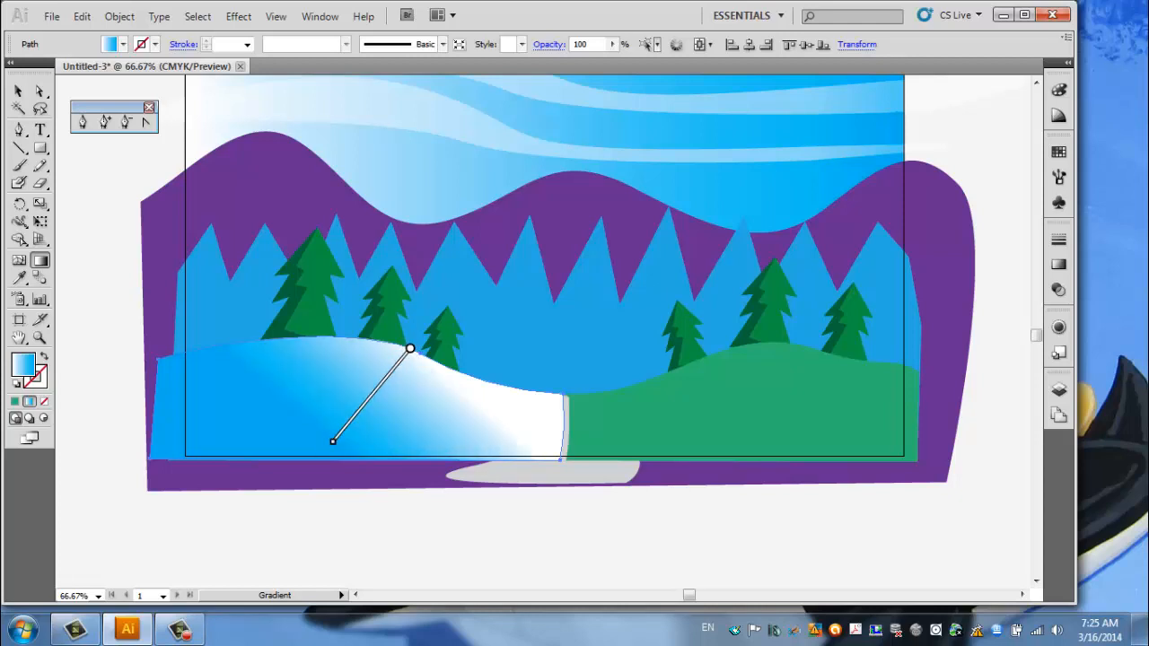
pyautogui.moveTo(386, 377); pyautogui.dragTo(418, 337)
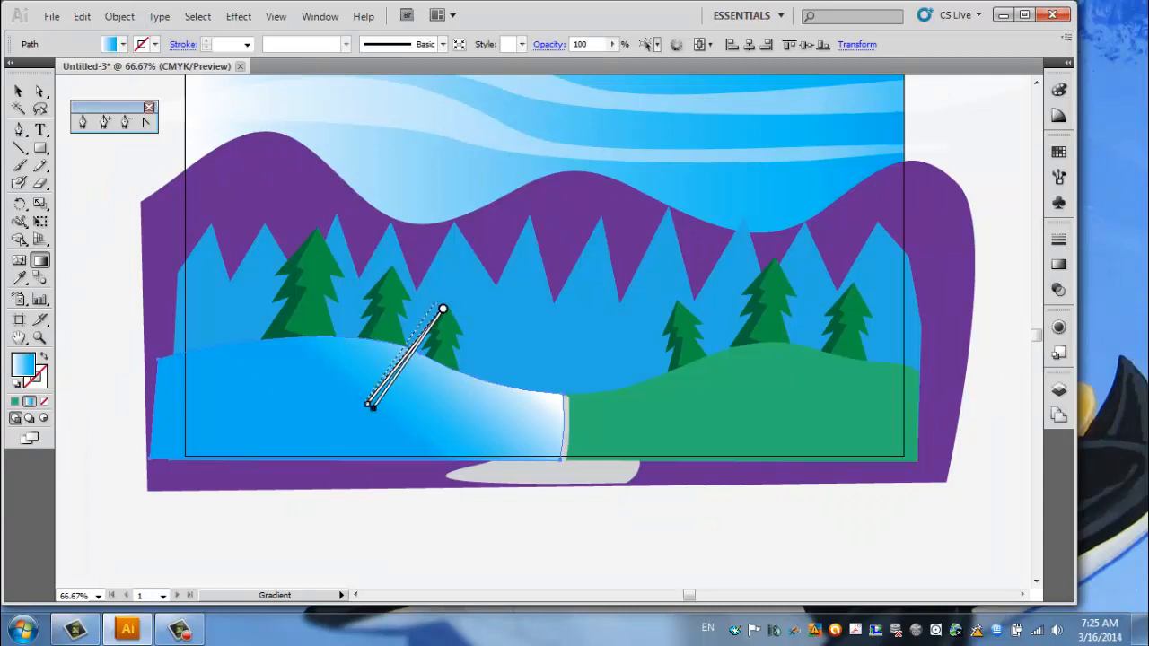
pyautogui.moveTo(399, 294); pyautogui.dragTo(359, 408)
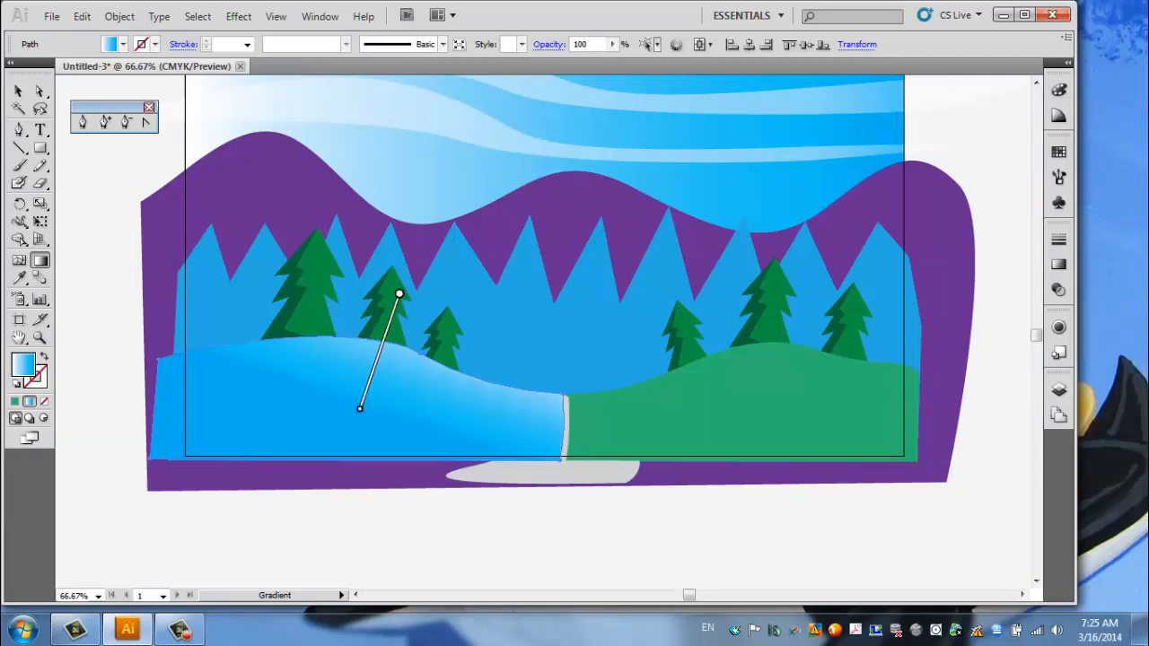
# Reduce the left hill's gradient to two colours by removing both intermediate stops
pyautogui.click(1058, 264)
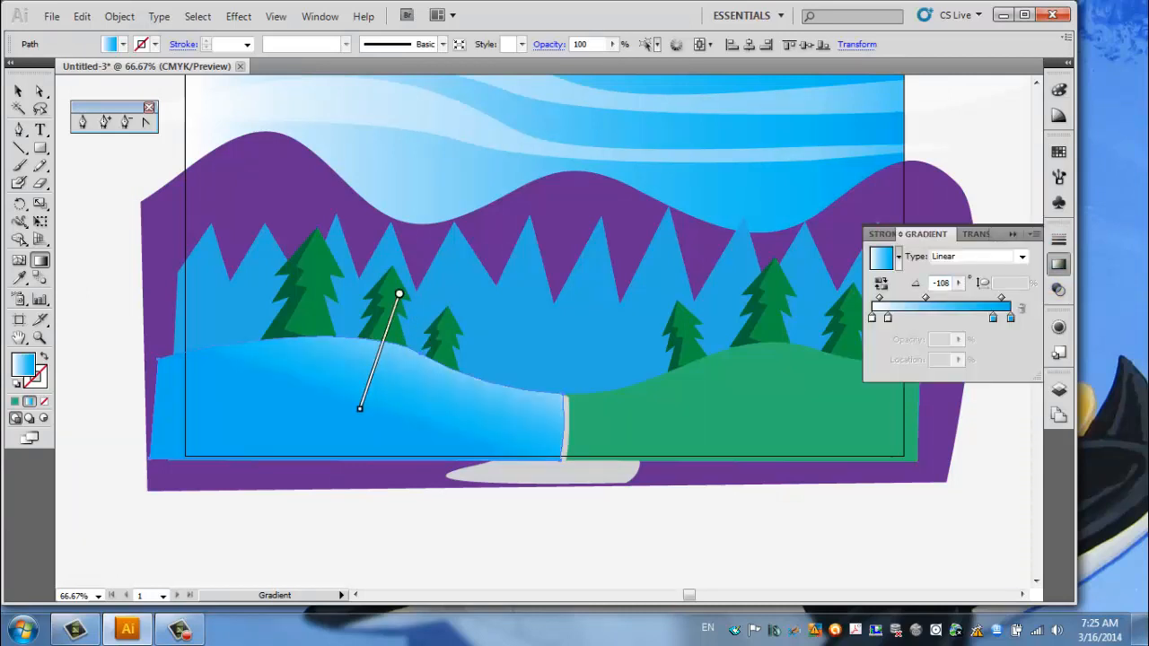
pyautogui.moveTo(992, 317); pyautogui.dragTo(993, 355)
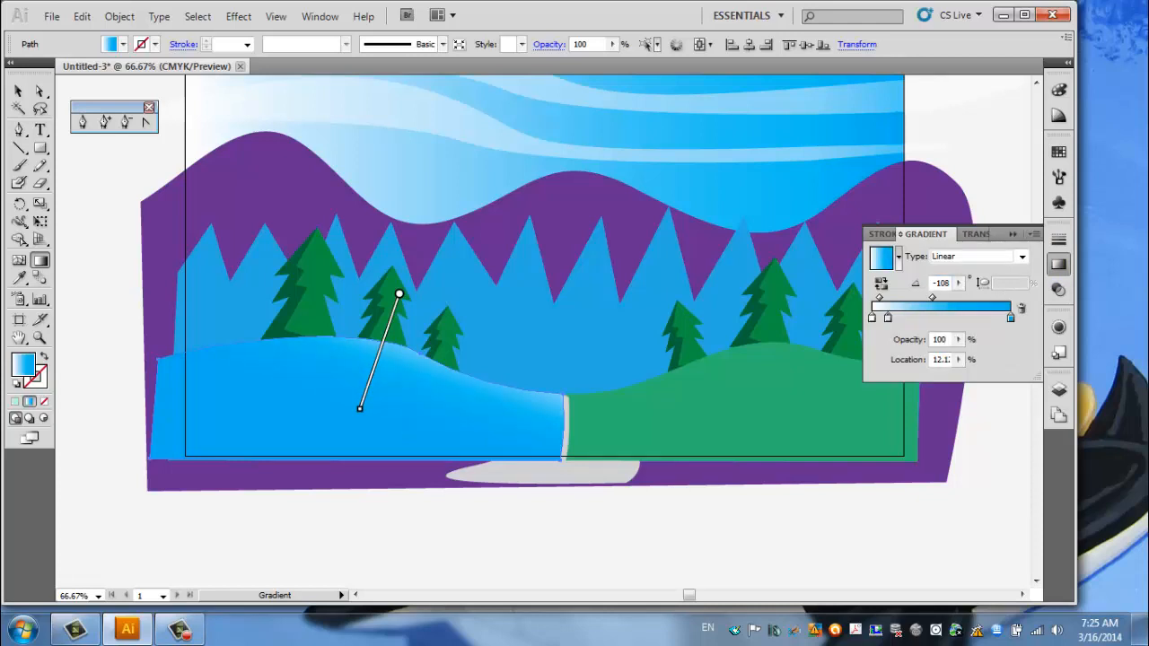
pyautogui.moveTo(887, 318); pyautogui.dragTo(871, 318)
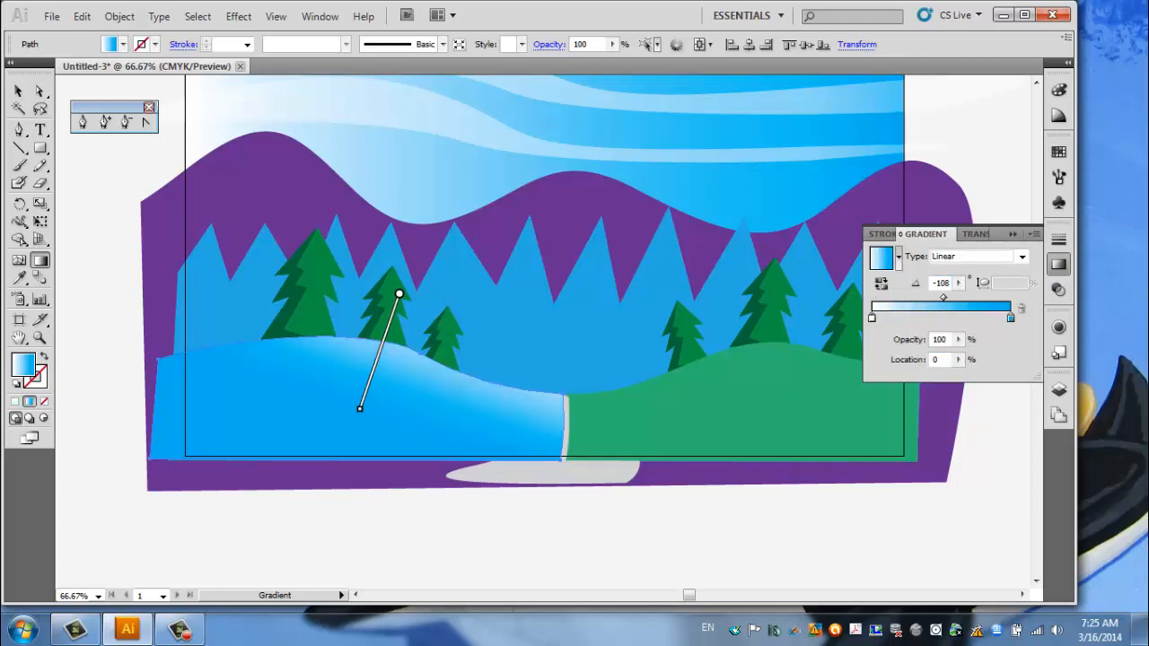
# Recolour the blue end stop of the left hill's gradient, trying several green swatches and ending on a medium emerald green
pyautogui.doubleClick(872, 318)
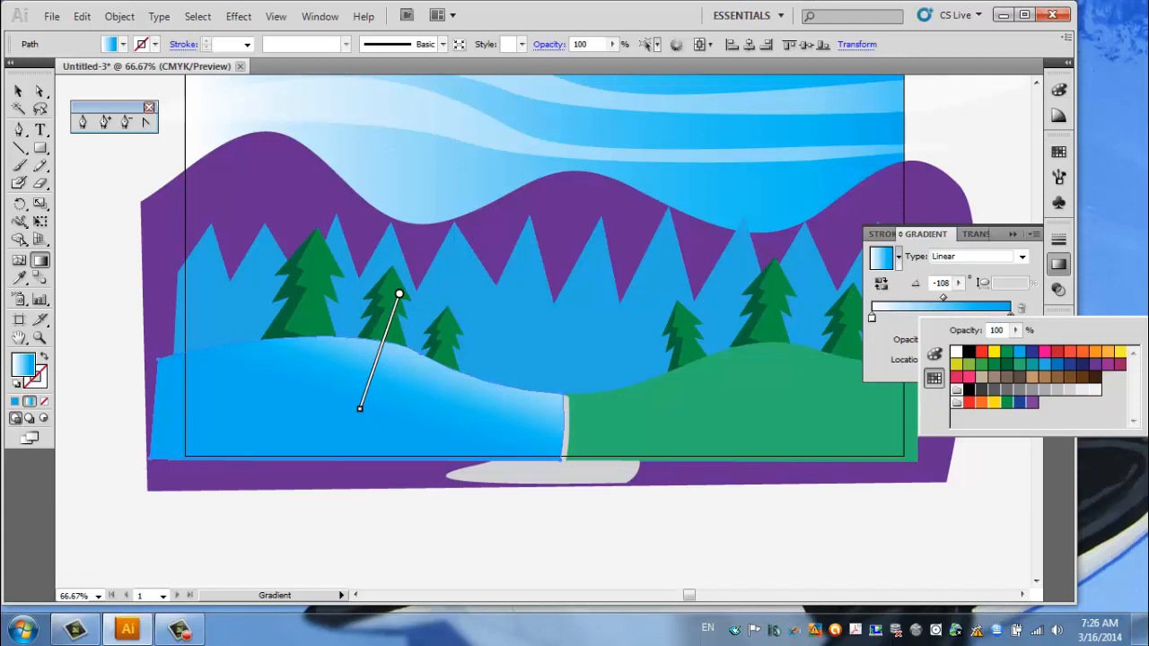
pyautogui.click(981, 364)
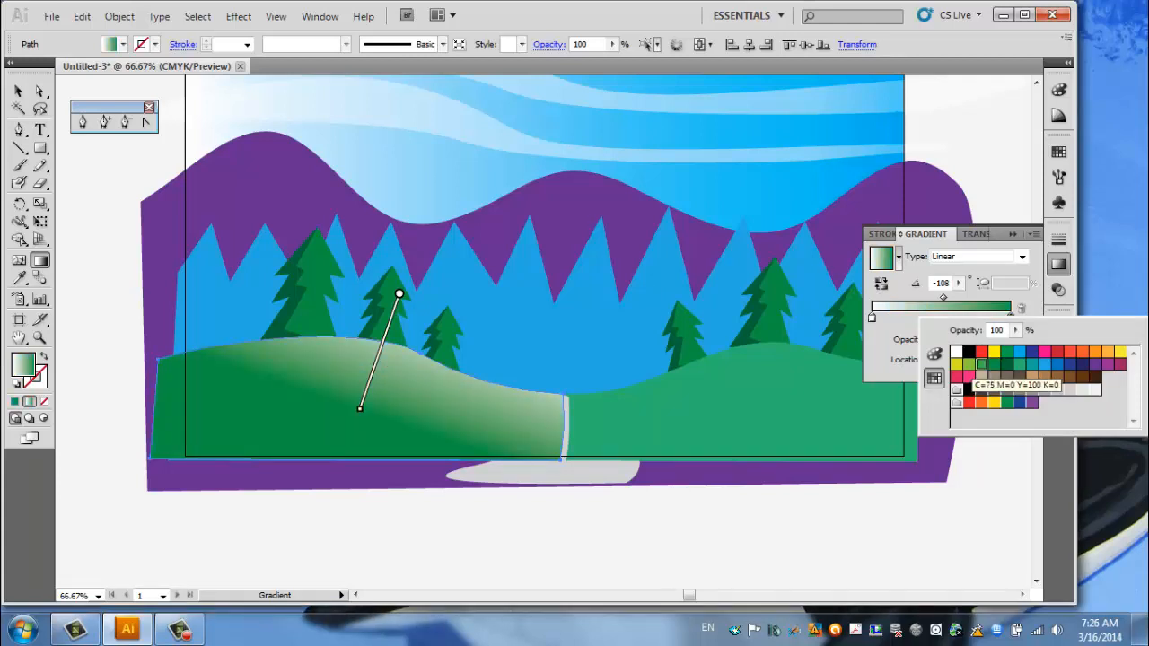
pyautogui.click(1006, 351)
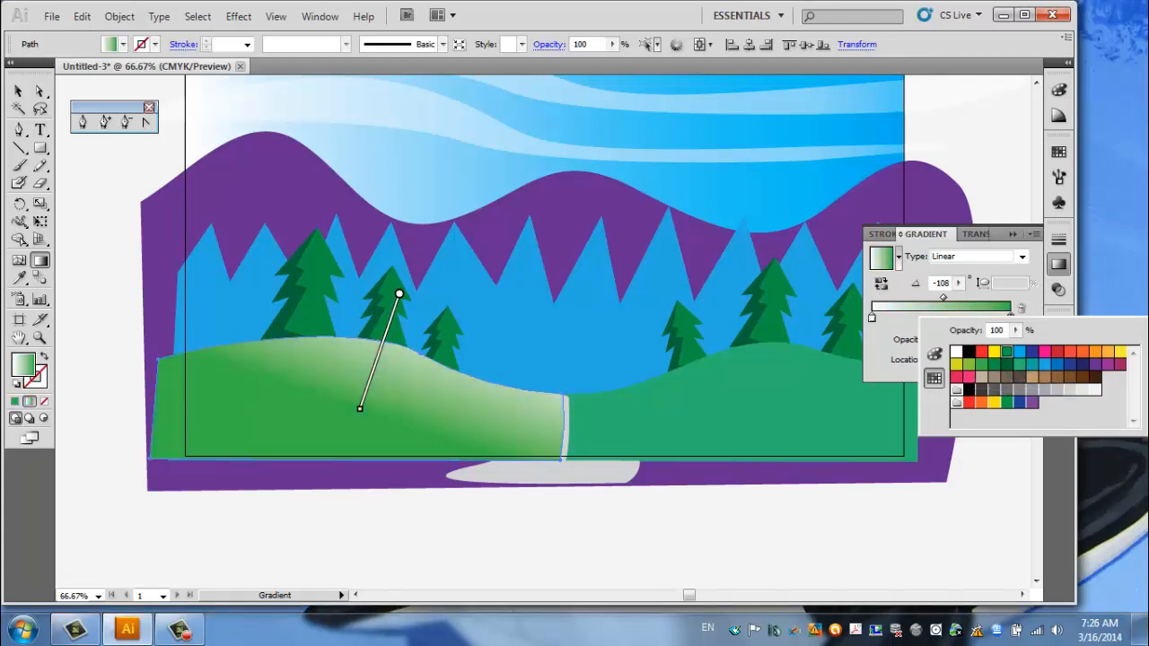
pyautogui.click(1006, 365)
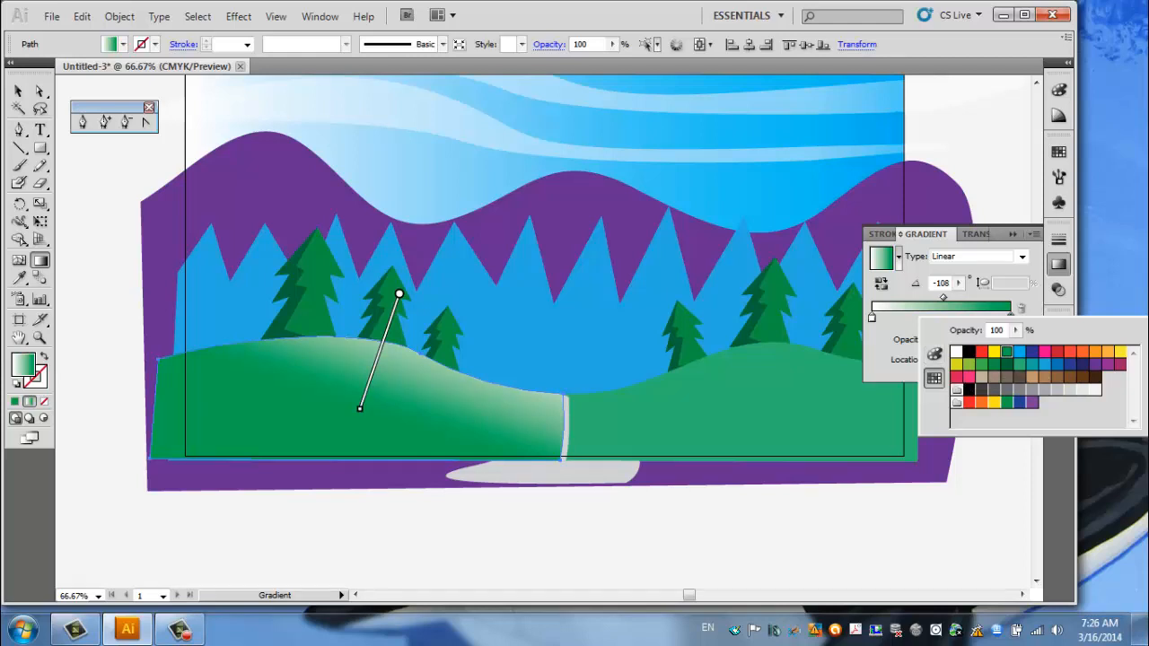
pyautogui.press('Escape')
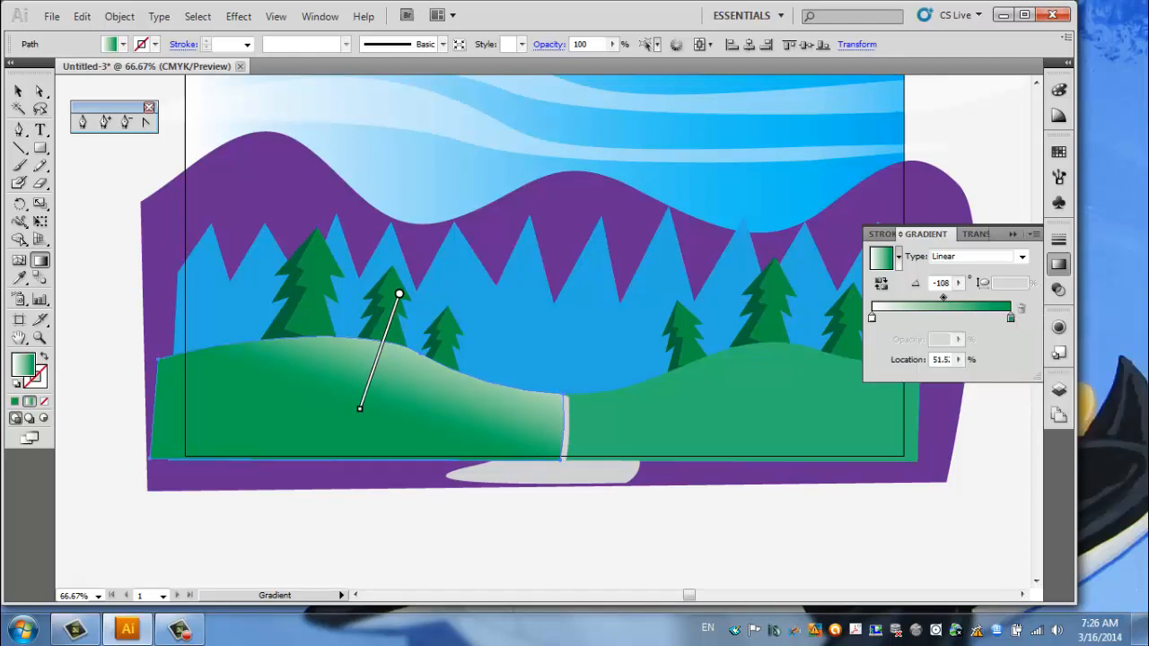
# Shift the left hill gradient's midpoint to about 39%, and add a middle colour stop at 40%
pyautogui.moveTo(942, 297); pyautogui.dragTo(926, 297)
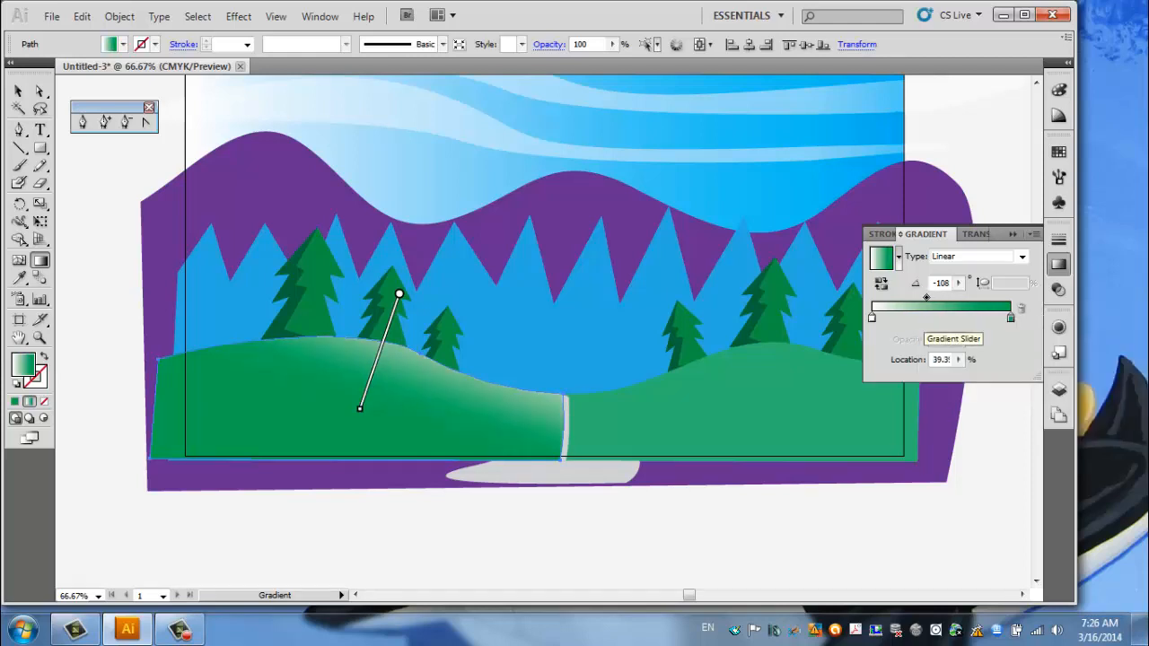
pyautogui.click(938, 318)
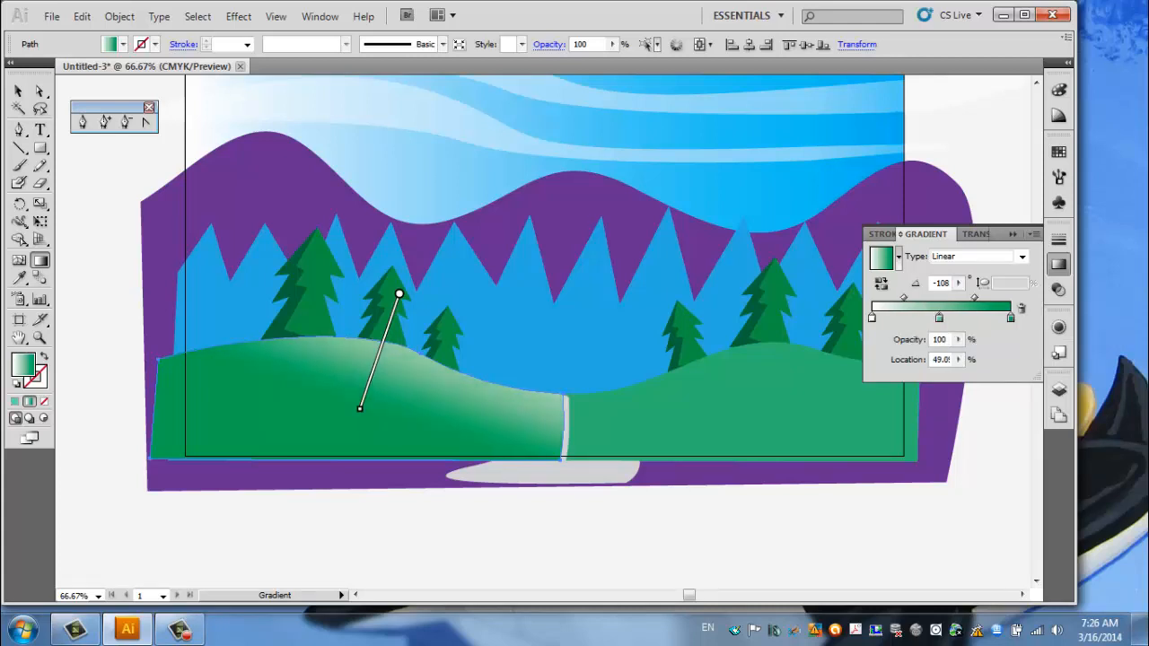
pyautogui.moveTo(939, 318); pyautogui.dragTo(927, 317)
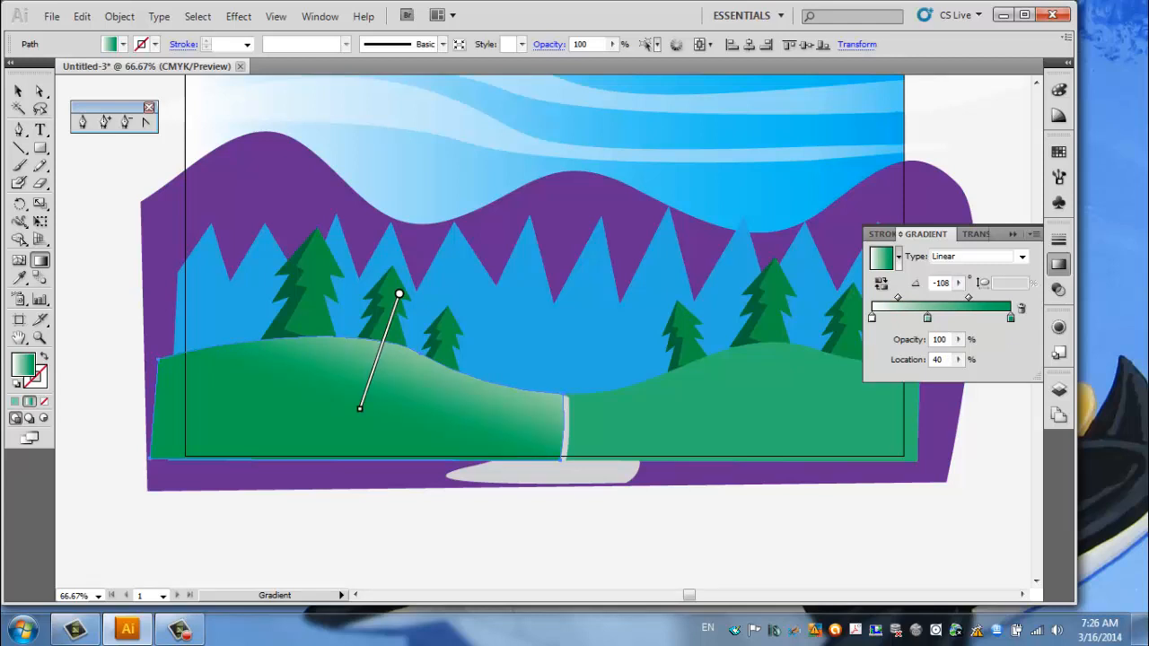
# Lengthen the left hill's gradient line and make it slightly steeper, moving it so it starts near the top of the second tree
pyautogui.moveTo(359, 408); pyautogui.dragTo(351, 440)
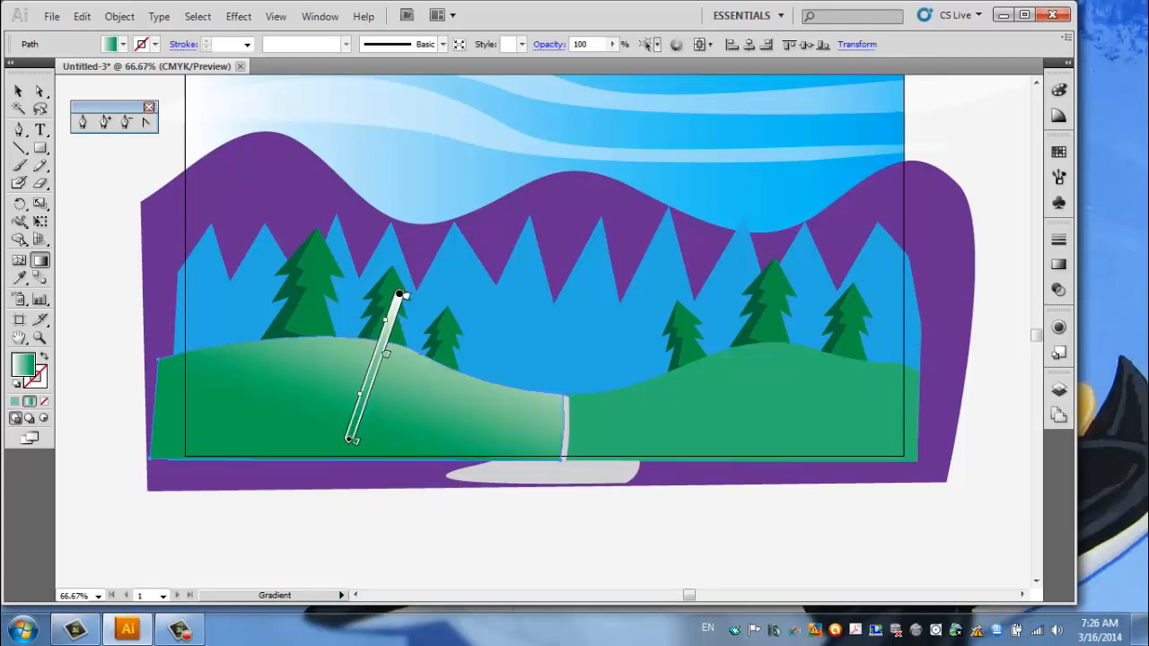
pyautogui.moveTo(400, 294); pyautogui.dragTo(388, 291)
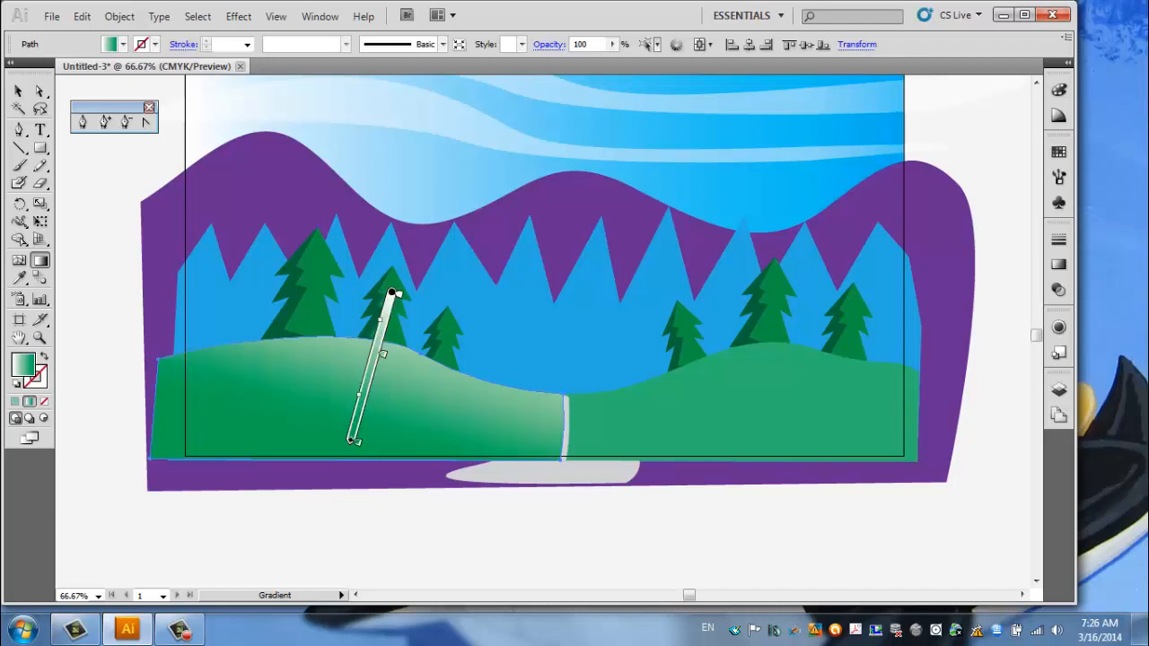
pyautogui.moveTo(393, 294); pyautogui.dragTo(397, 276)
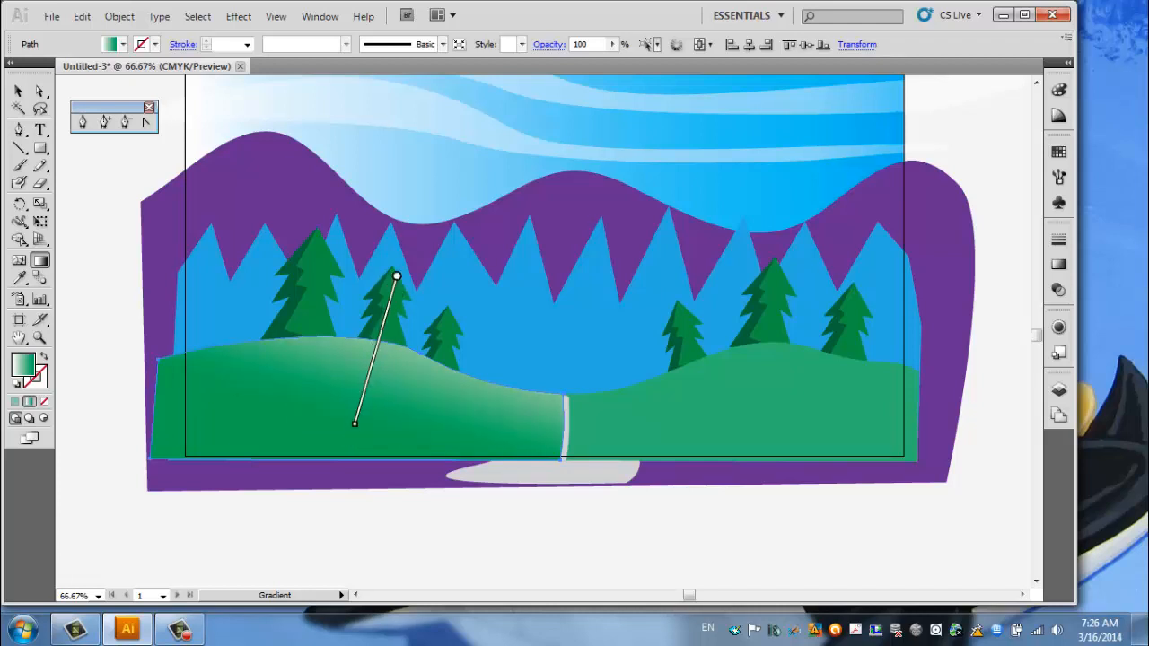
# Apply a Regular grain texture effect to the left hill with intensity 62 and contrast 77
pyautogui.click(238, 16)
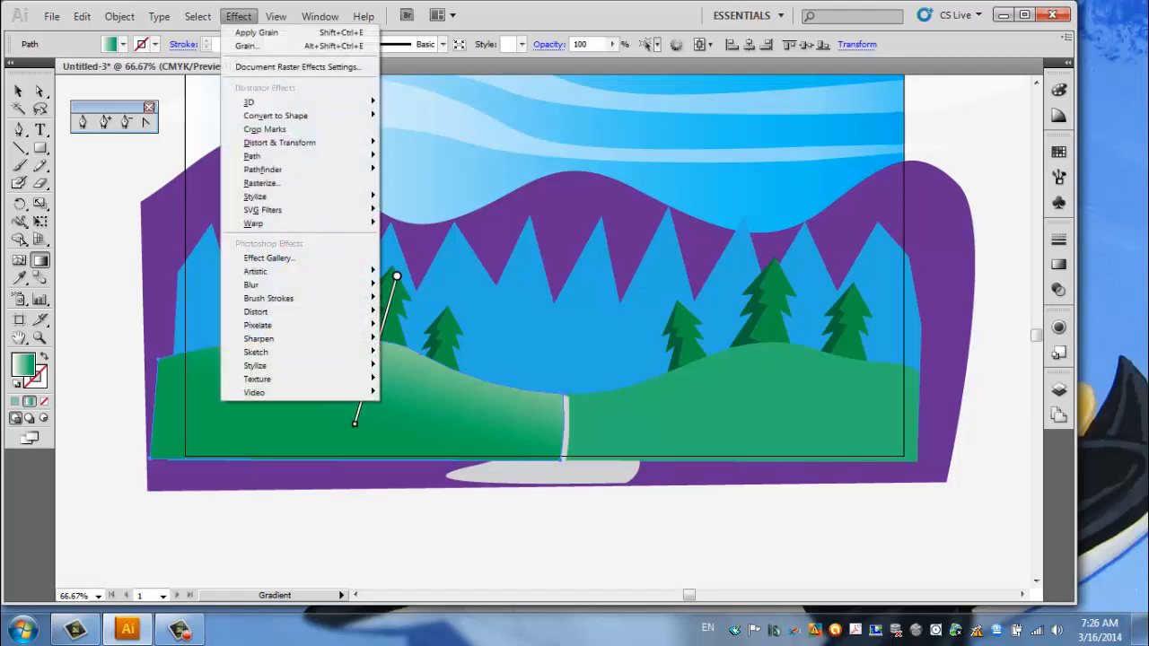
pyautogui.moveTo(270, 378)
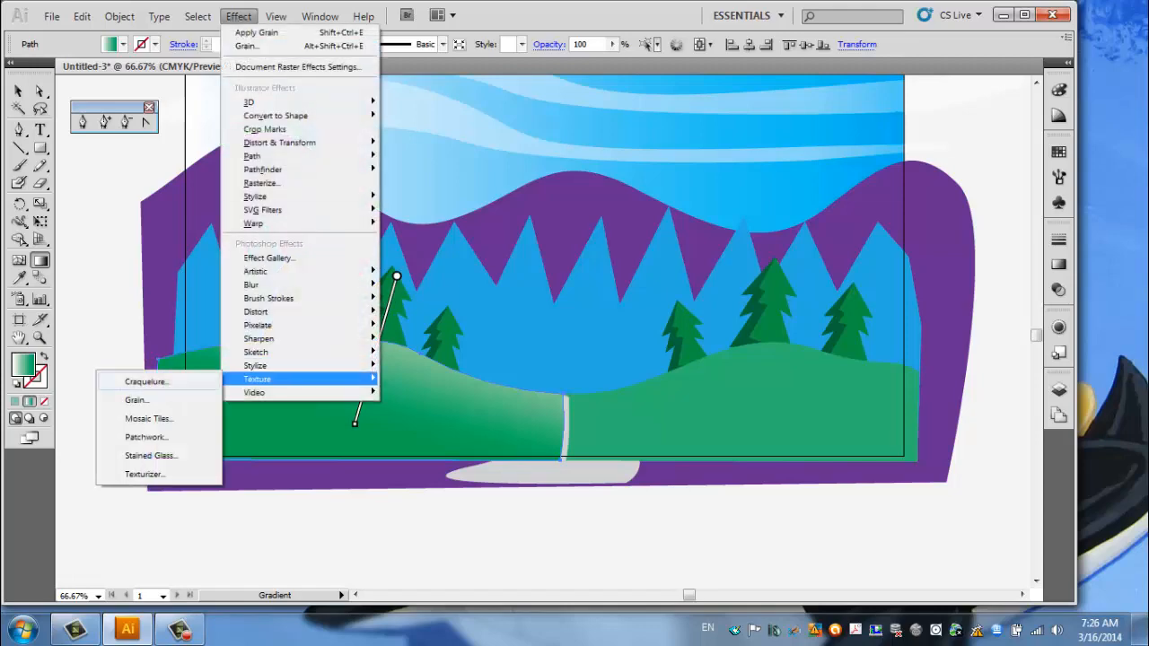
pyautogui.click(125, 399)
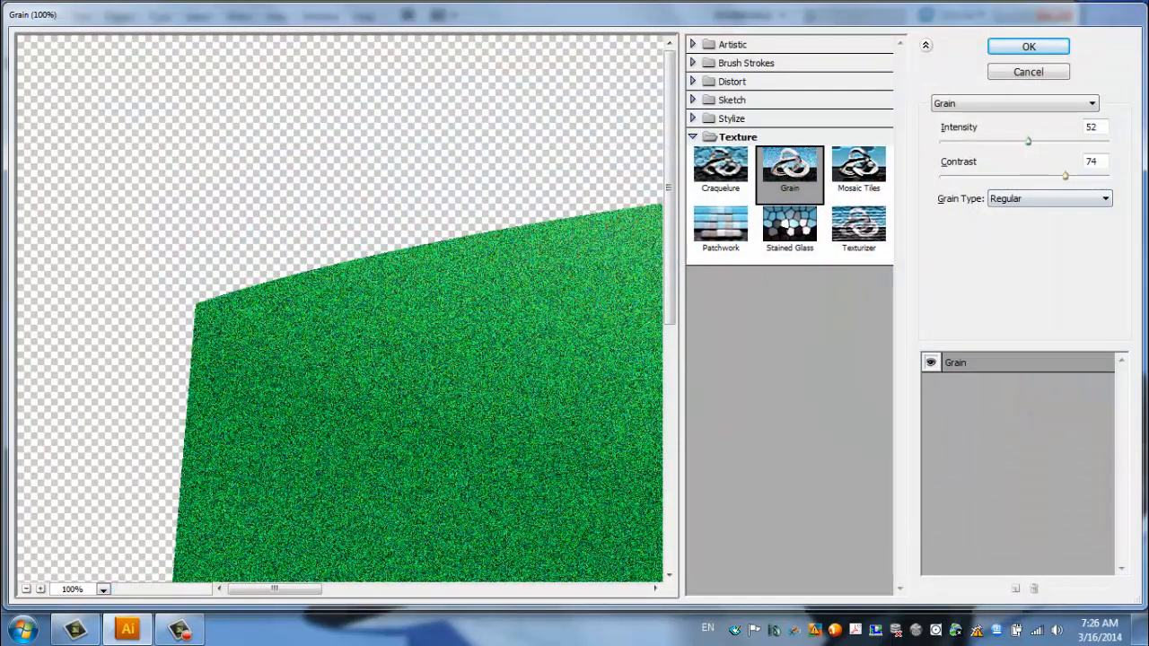
pyautogui.moveTo(1065, 176)
pyautogui.mouseDown()
pyautogui.moveTo(1029, 176)
pyautogui.moveTo(1063, 175)
pyautogui.mouseUp()
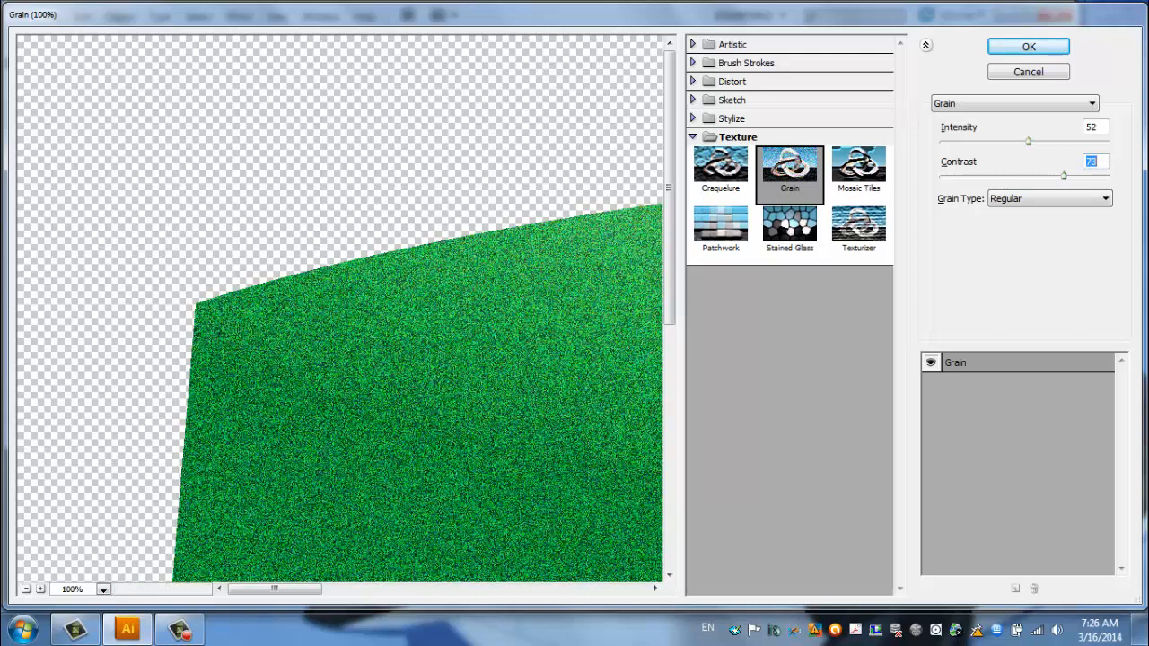
pyautogui.moveTo(1027, 141); pyautogui.dragTo(1070, 176)
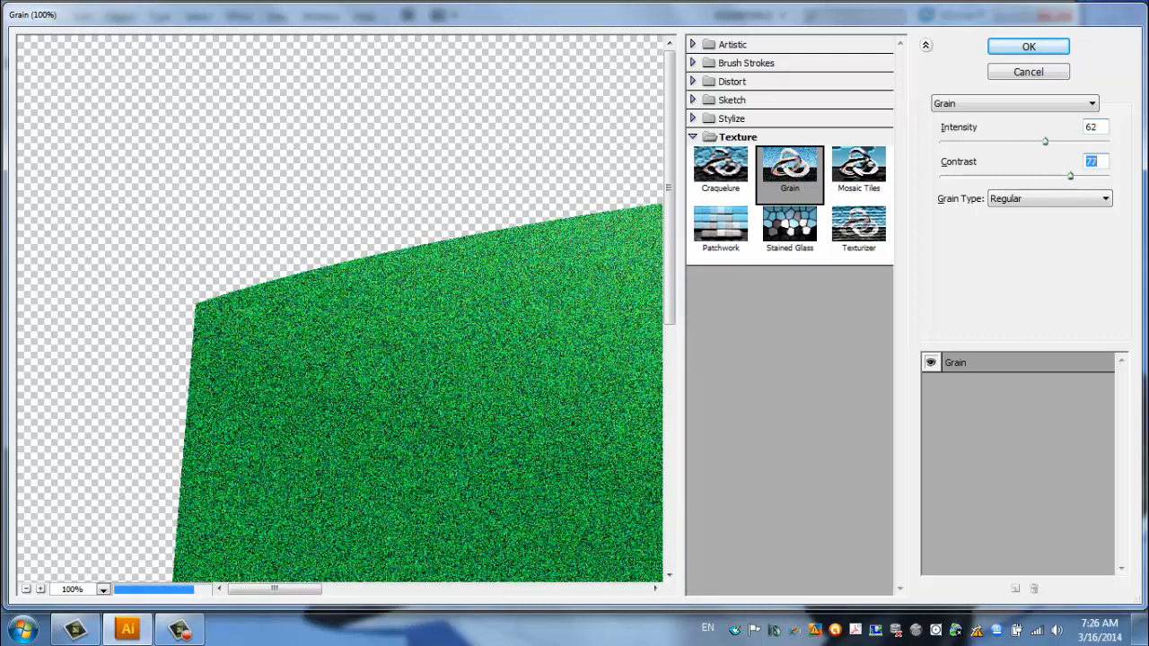
pyautogui.click(1029, 46)
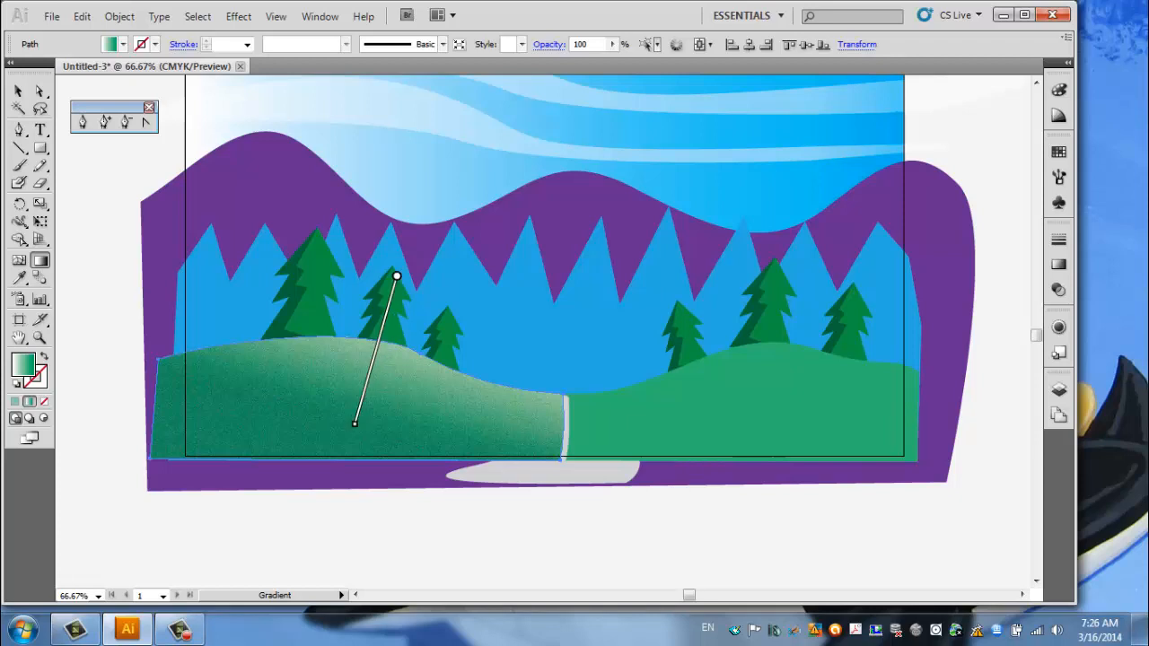
# Send the left hill backward in the stacking order so that the grey path lies in front of it
pyautogui.press('v')
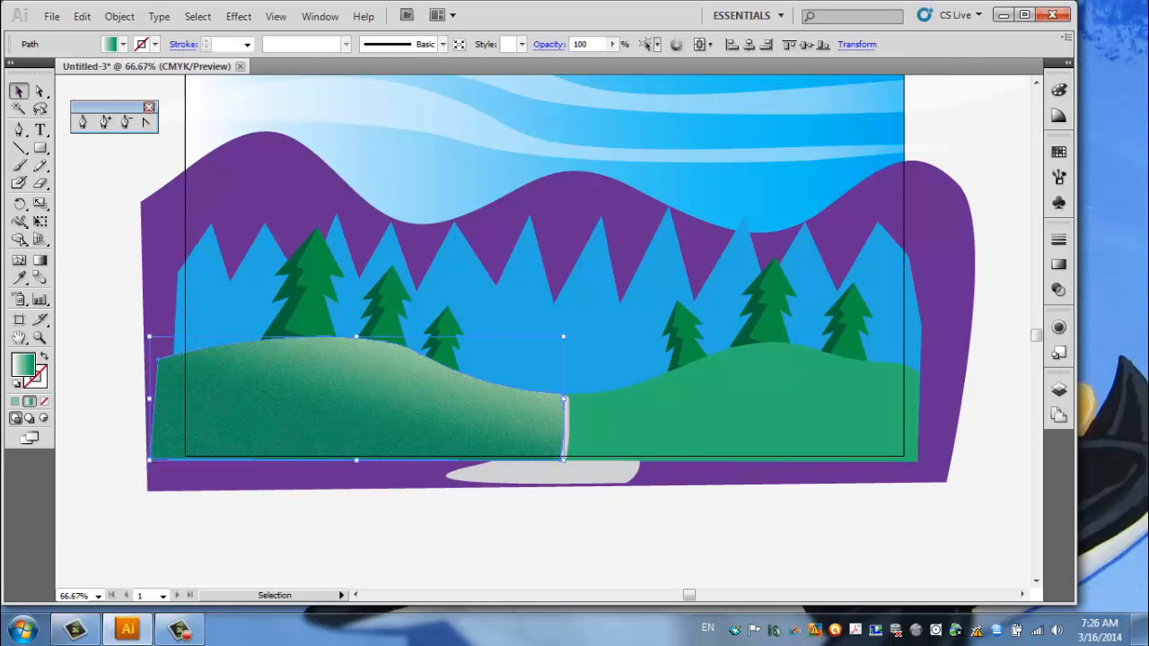
pyautogui.press('a')
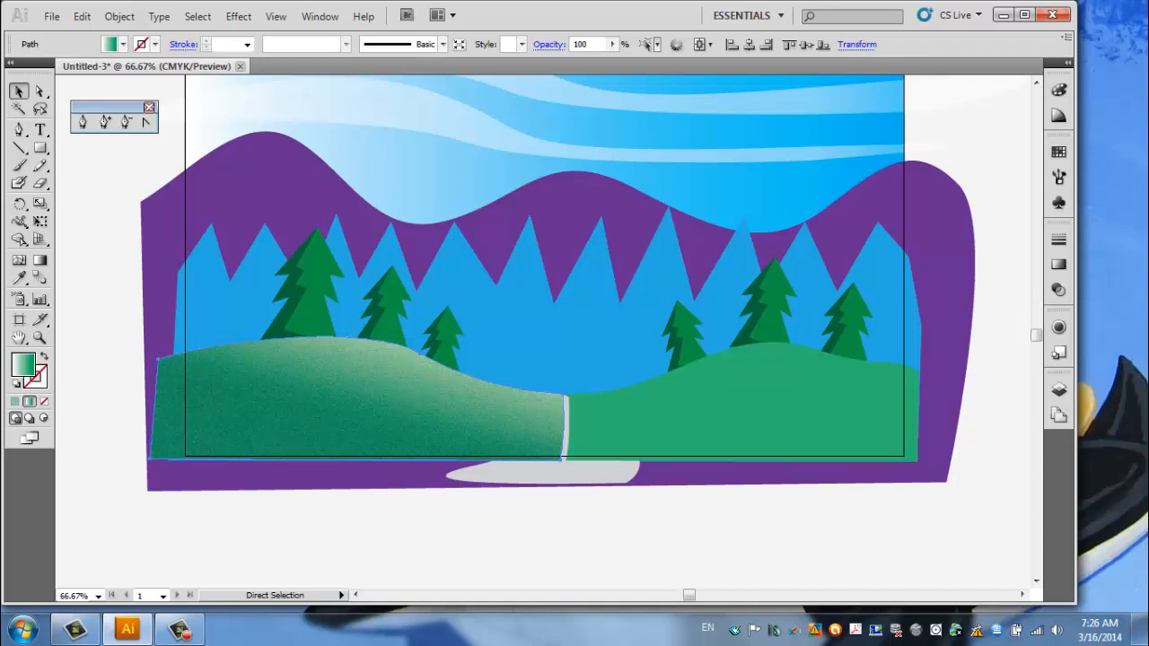
pyautogui.hotkey('ctrl', 'z')
pyautogui.press('v')
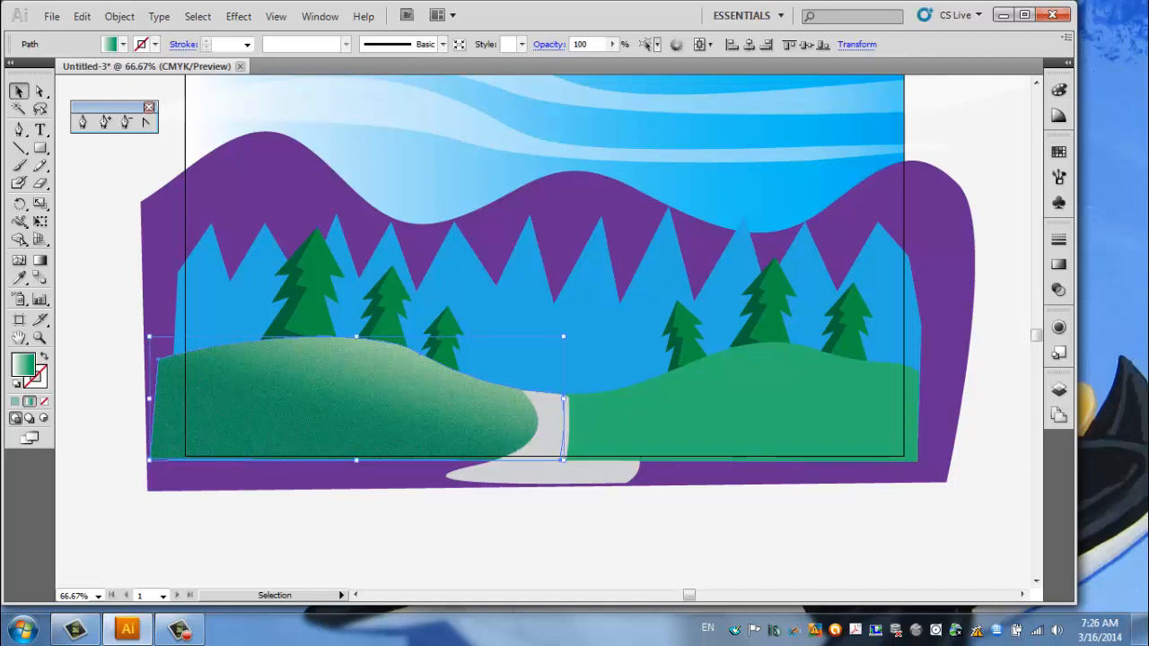
pyautogui.click(741, 413)
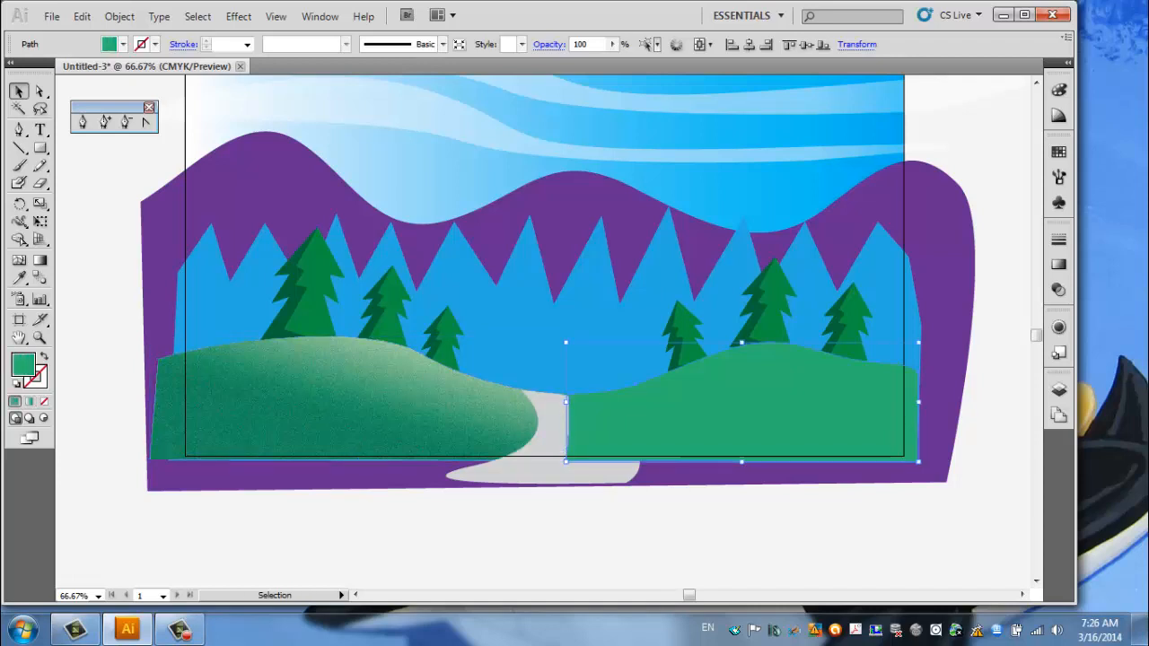
pyautogui.click(359, 404)
pyautogui.press('a')
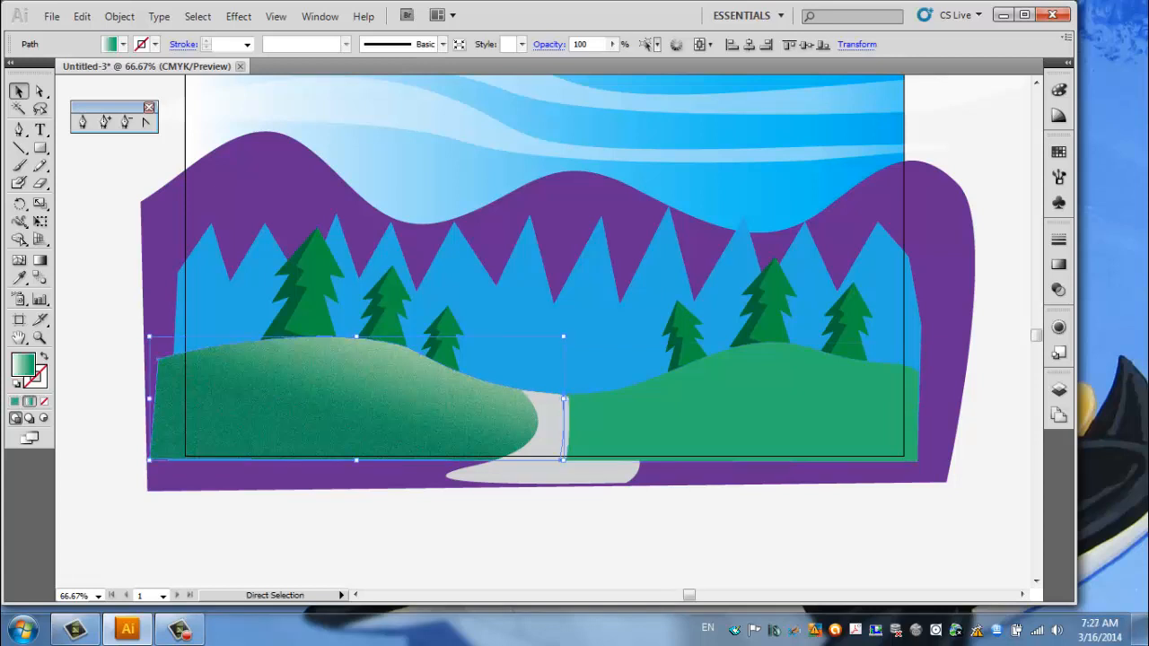
pyautogui.hotkey('ctrl', '[')
pyautogui.press('v')
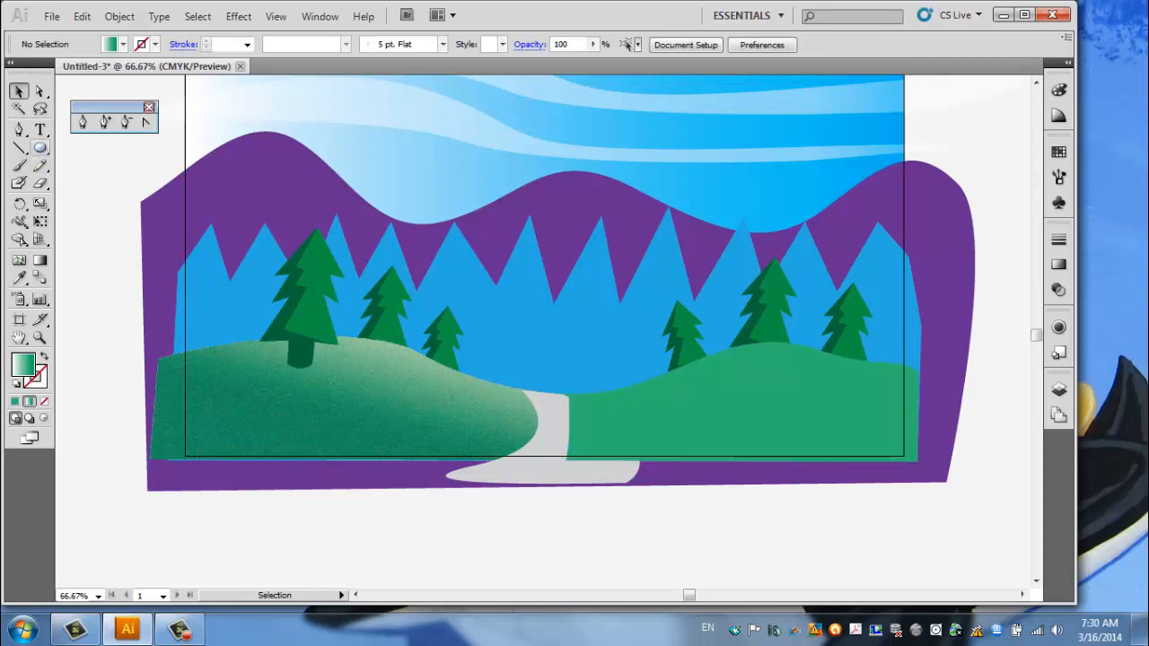
# Draw a flat, wide ellipse beside the landscape's left edge and fill it with black
pyautogui.press('l')
pyautogui.moveTo(92, 269); pyautogui.dragTo(184, 285)
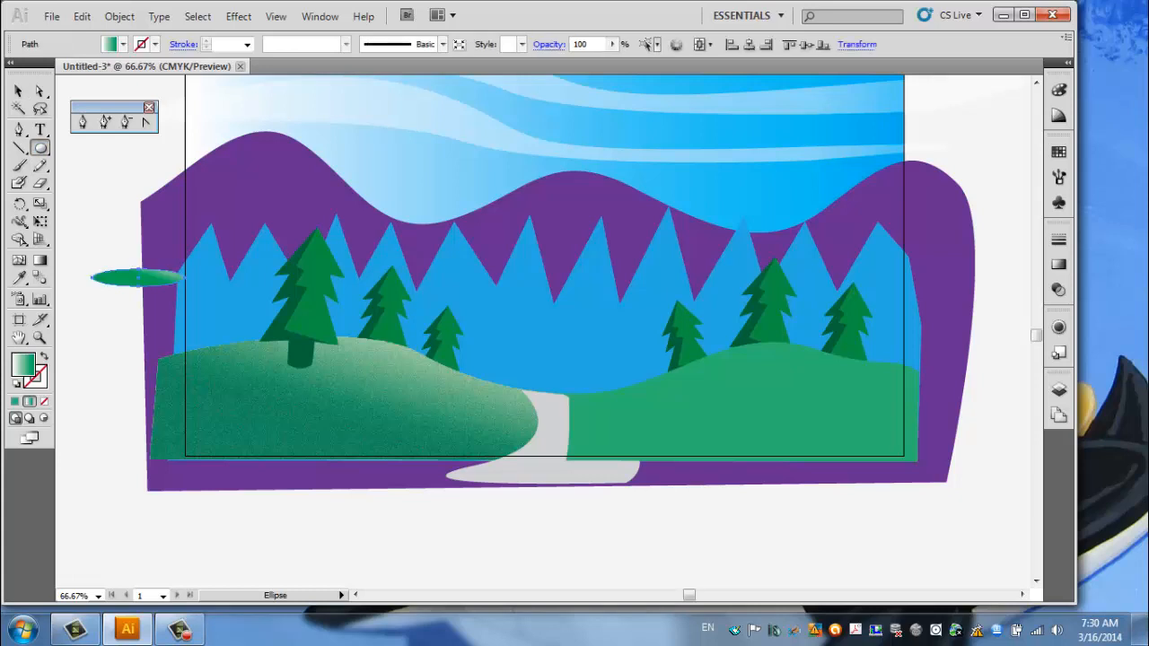
pyautogui.click(123, 44)
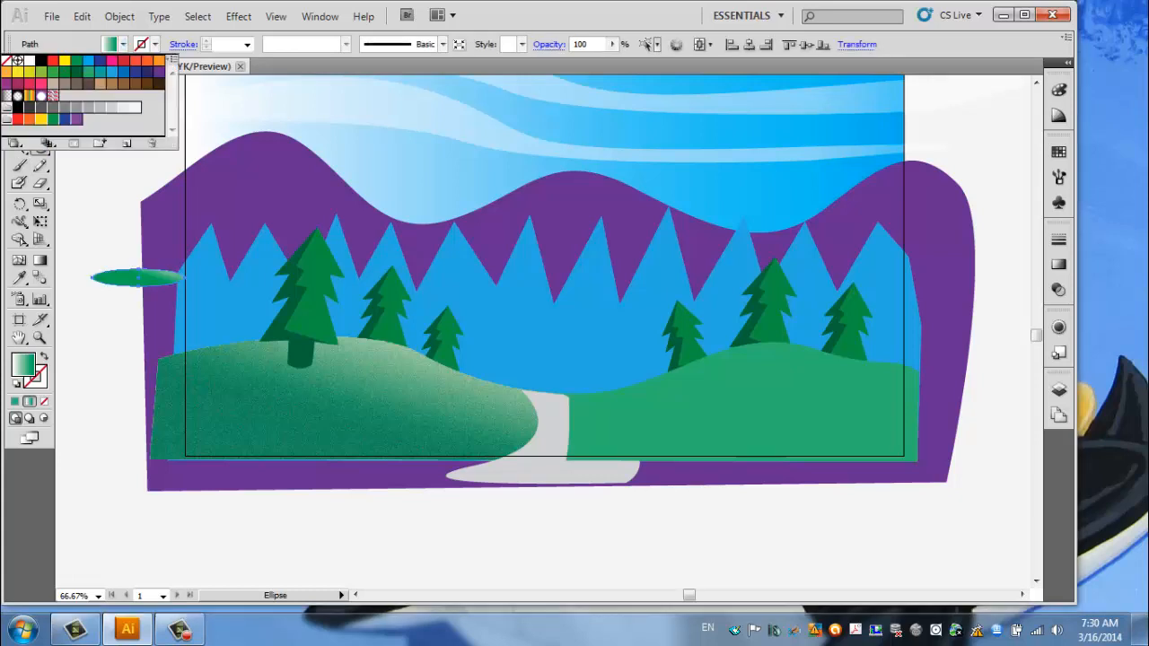
pyautogui.click(40, 60)
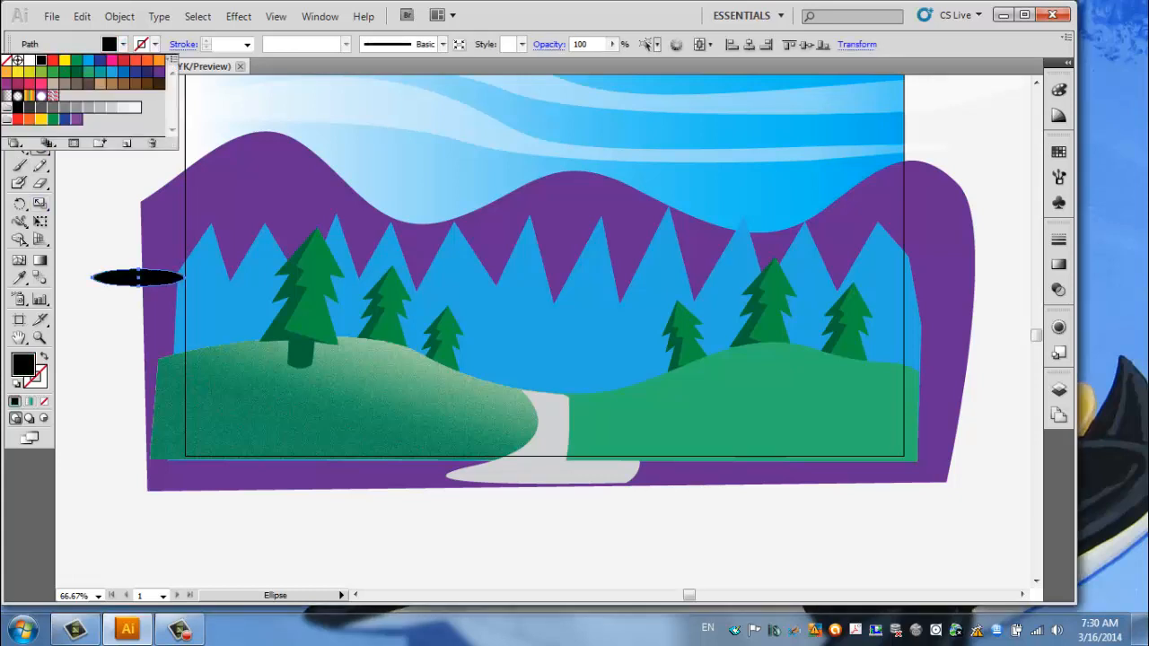
pyautogui.press('Escape')
pyautogui.click(18, 91)
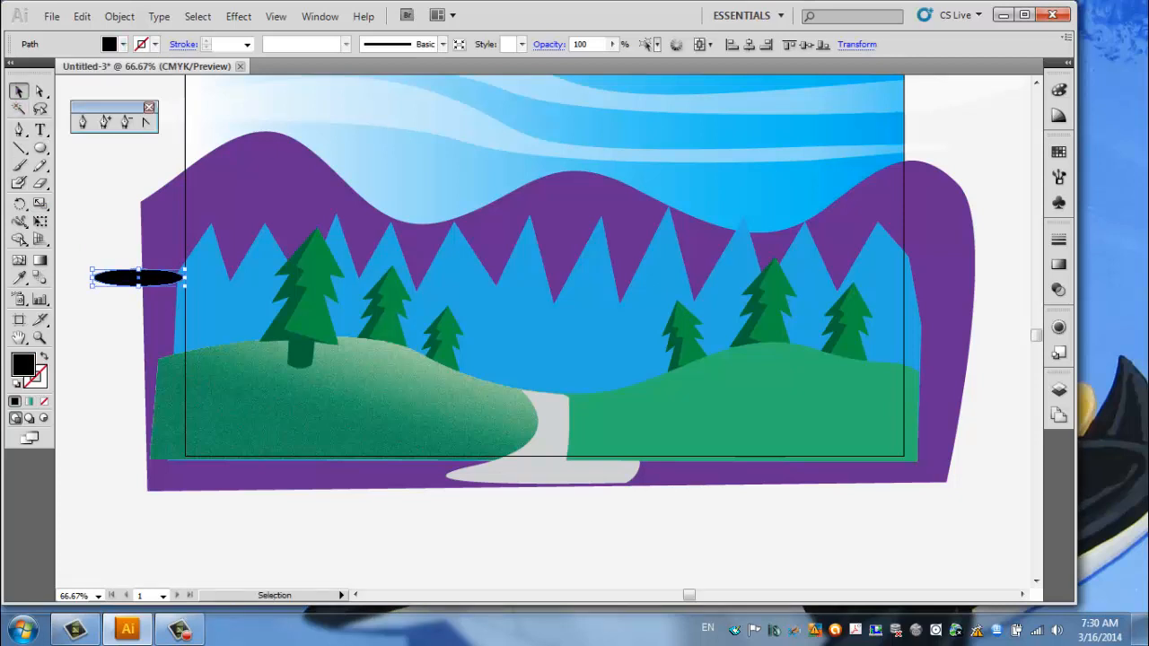
# Move the black ellipse under the large left tree, behind and centred on the base of its trunk
pyautogui.moveTo(139, 278); pyautogui.dragTo(298, 365)
pyautogui.press('a')
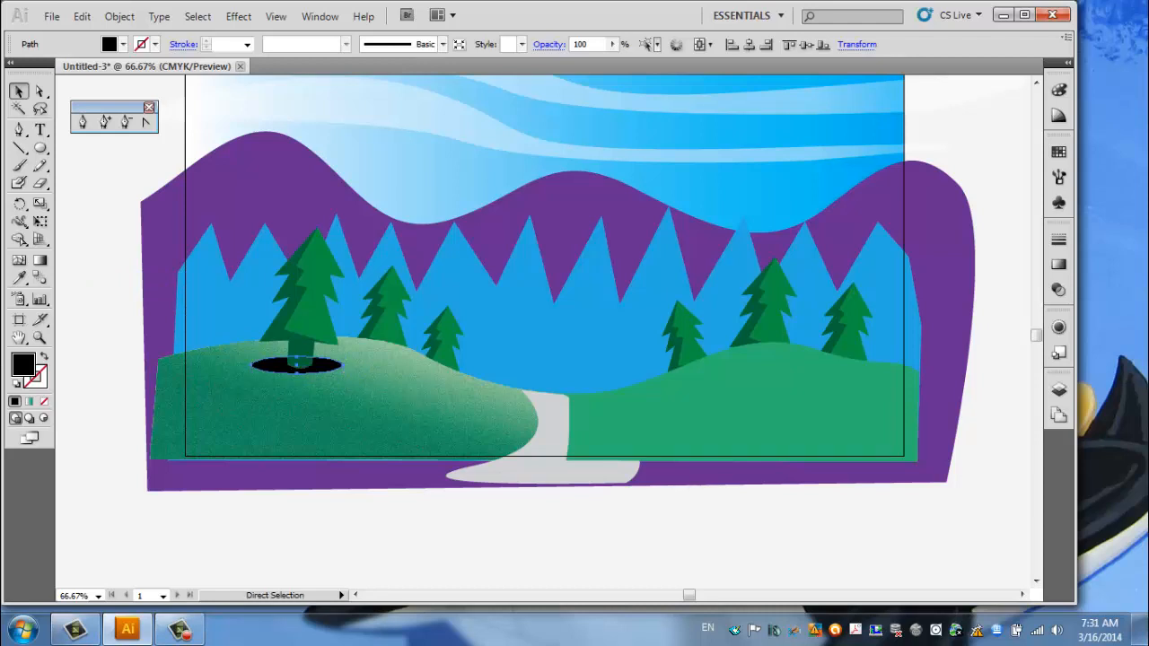
pyautogui.press('v')
pyautogui.moveTo(298, 366); pyautogui.dragTo(306, 368)
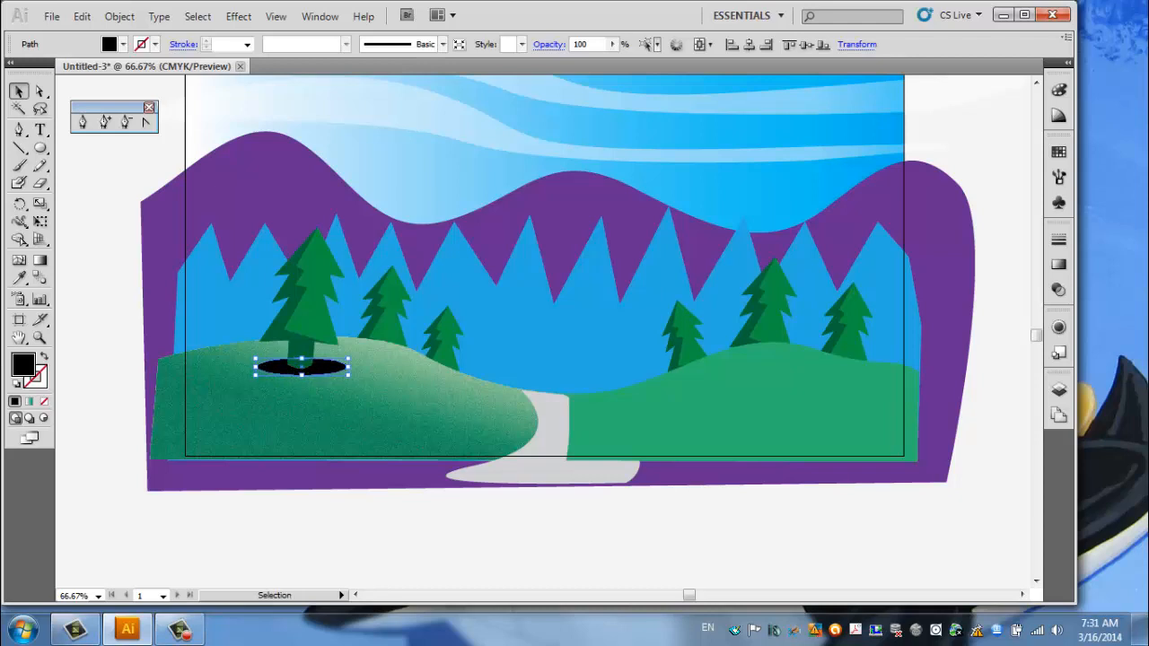
# Recolour the shadow ellipse under the large left tree with a dark green swatch
pyautogui.click(611, 44)
pyautogui.moveTo(612, 60)
pyautogui.mouseDown()
pyautogui.moveTo(574, 60)
pyautogui.moveTo(612, 61)
pyautogui.mouseUp()
pyautogui.click(122, 44)
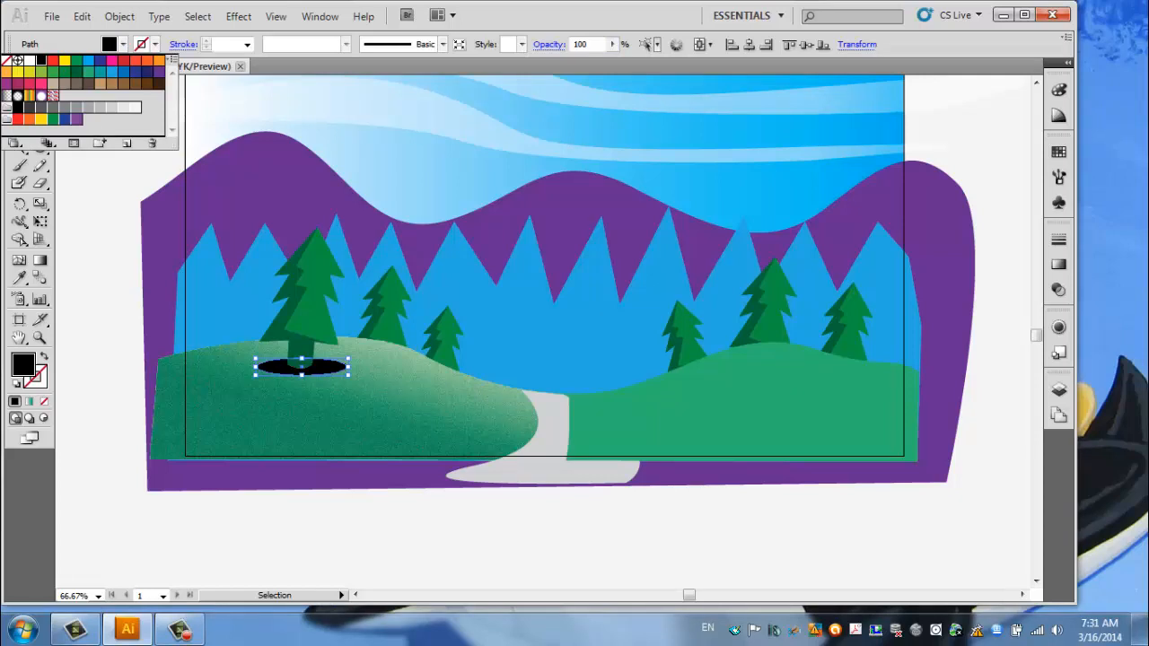
pyautogui.click(77, 72)
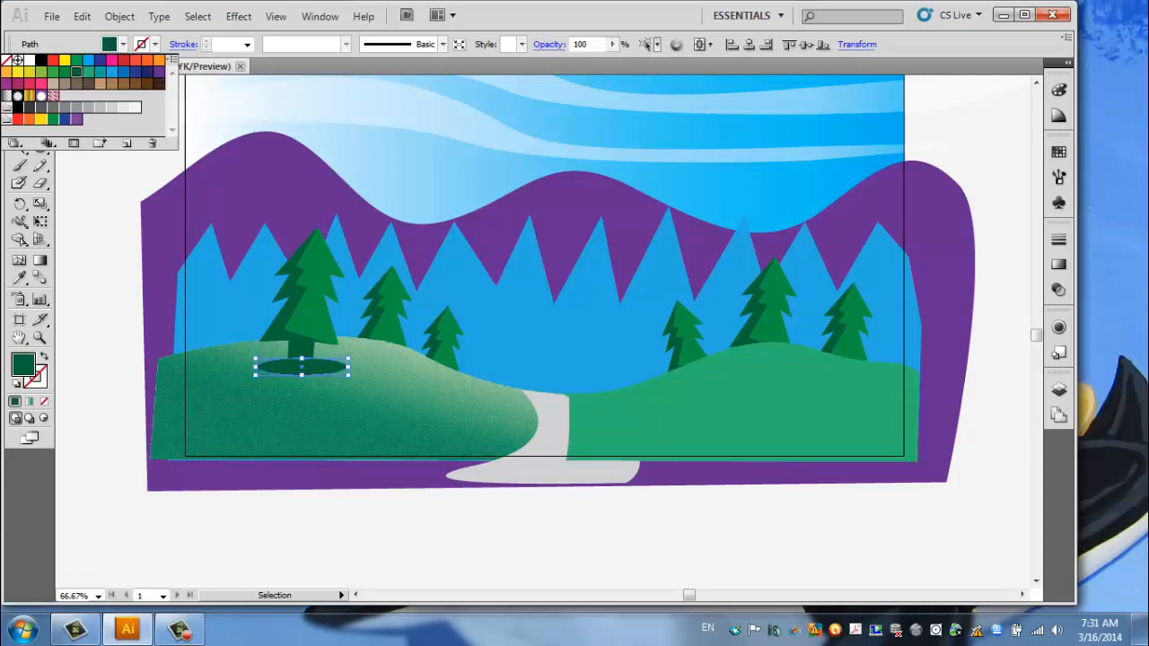
# Darken the shadow ellipse's green in HSB mode to a brightness of 26% and slightly reduce its saturation
pyautogui.click(1059, 90)
pyautogui.click(1059, 89)
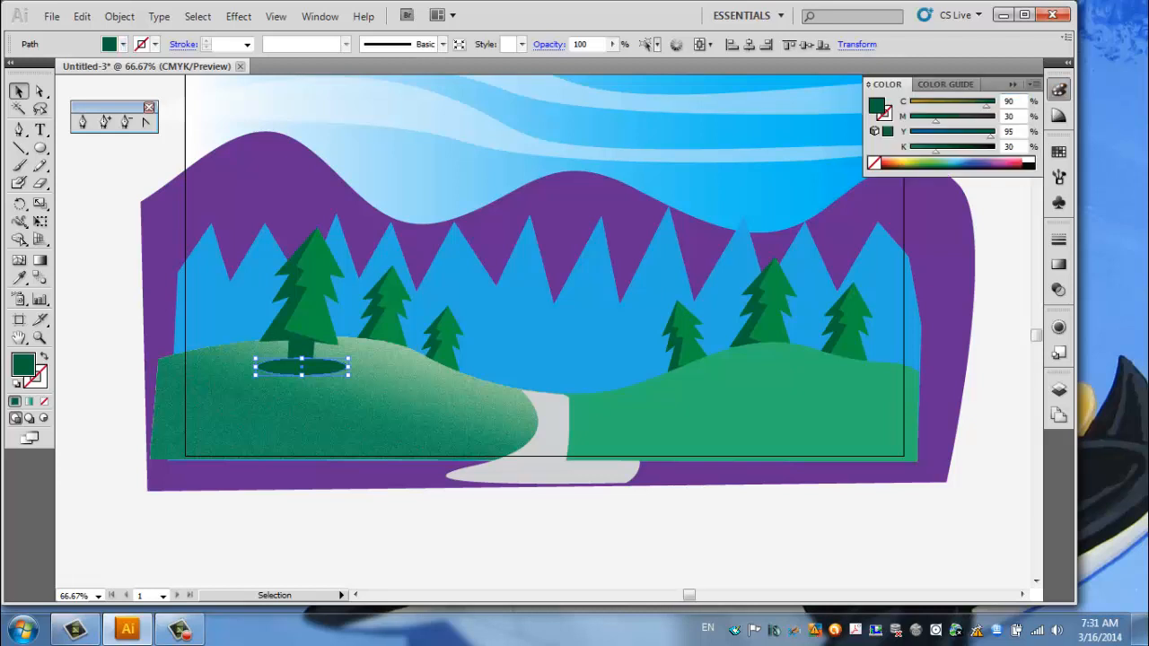
pyautogui.click(1033, 84)
pyautogui.click(914, 153)
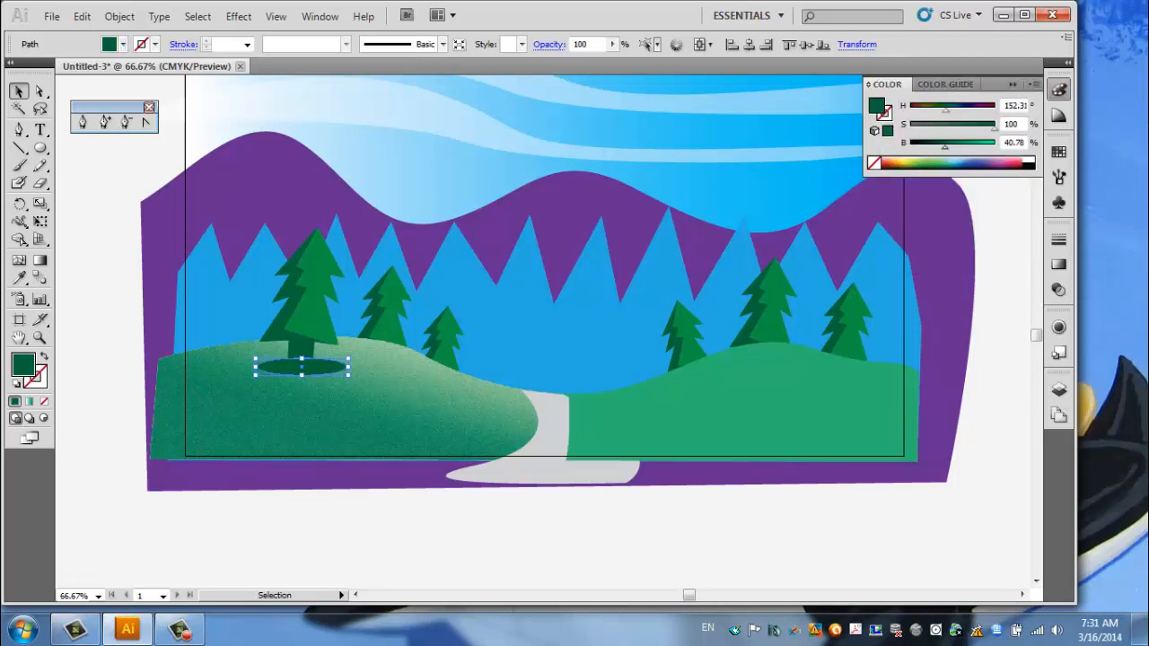
pyautogui.moveTo(944, 147); pyautogui.dragTo(931, 146)
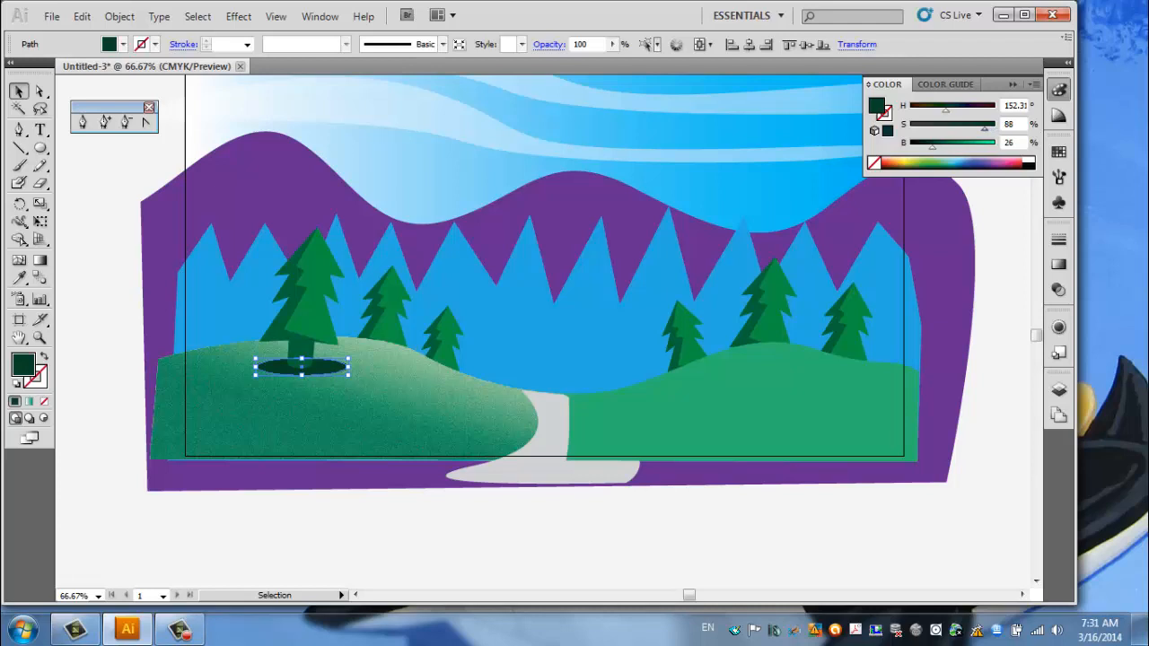
pyautogui.moveTo(984, 129); pyautogui.dragTo(980, 129)
pyautogui.hotkey('ctrl', 'shift', 'a')
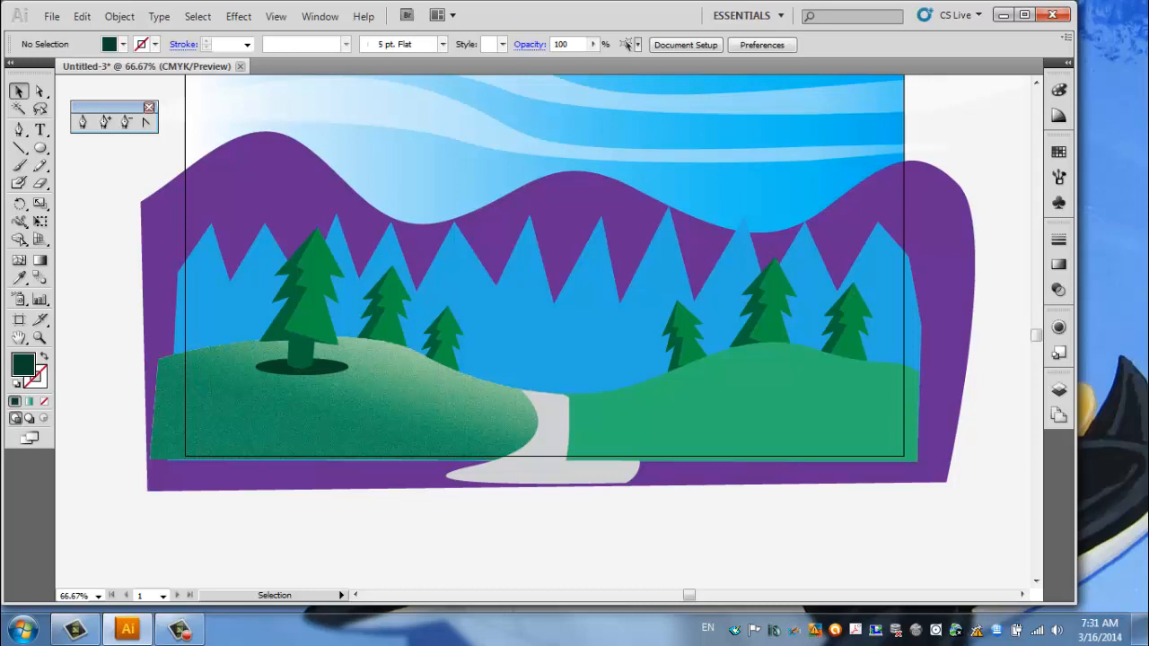
# Set the shadow ellipse's opacity to 93% and deselect it
pyautogui.click(592, 44)
pyautogui.moveTo(592, 61); pyautogui.dragTo(561, 61)
pyautogui.click(302, 366)
pyautogui.click(612, 44)
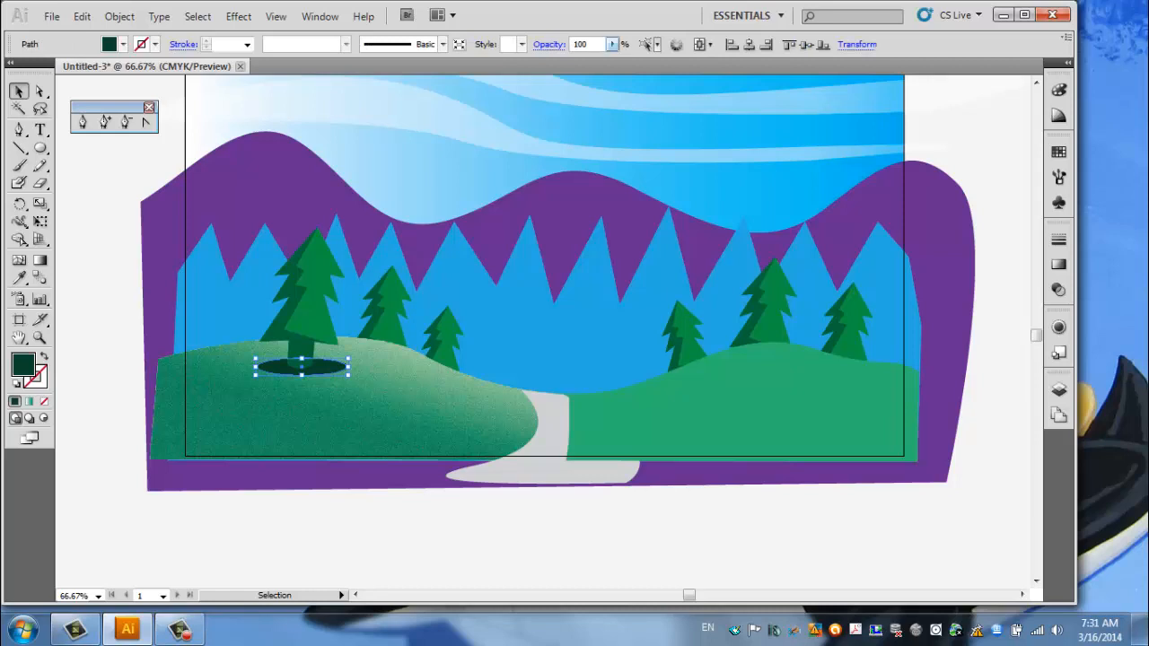
pyautogui.moveTo(613, 61); pyautogui.dragTo(597, 61)
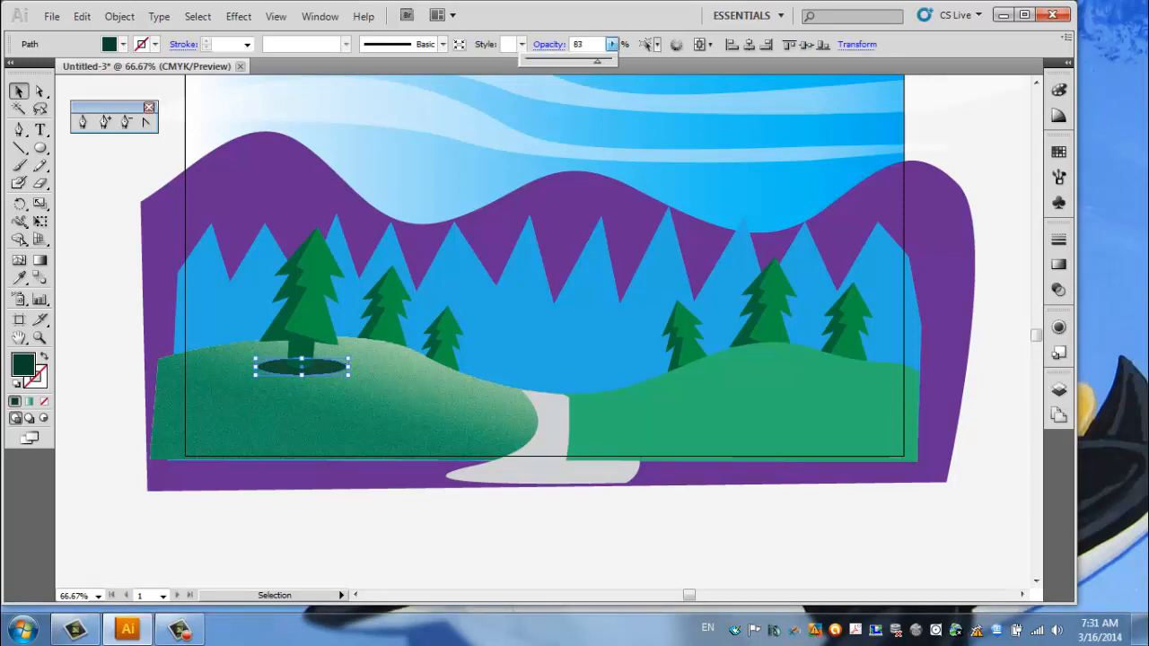
pyautogui.moveTo(597, 61); pyautogui.dragTo(606, 61)
pyautogui.press('Return')
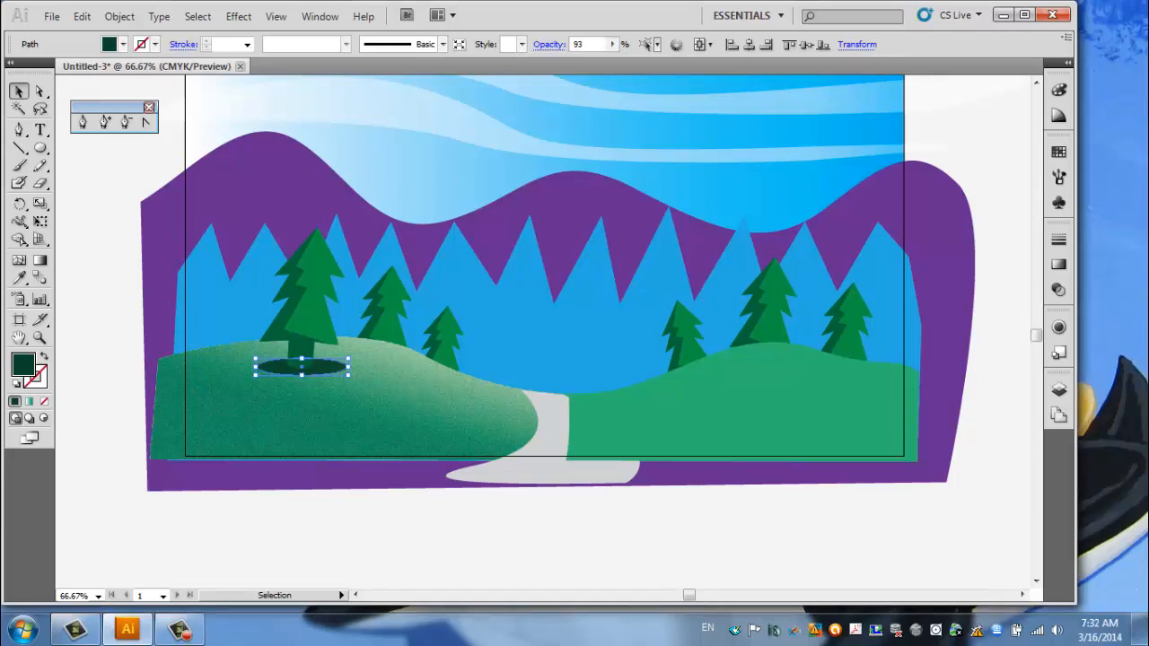
pyautogui.hotkey('ctrl', 'shift', 'a')
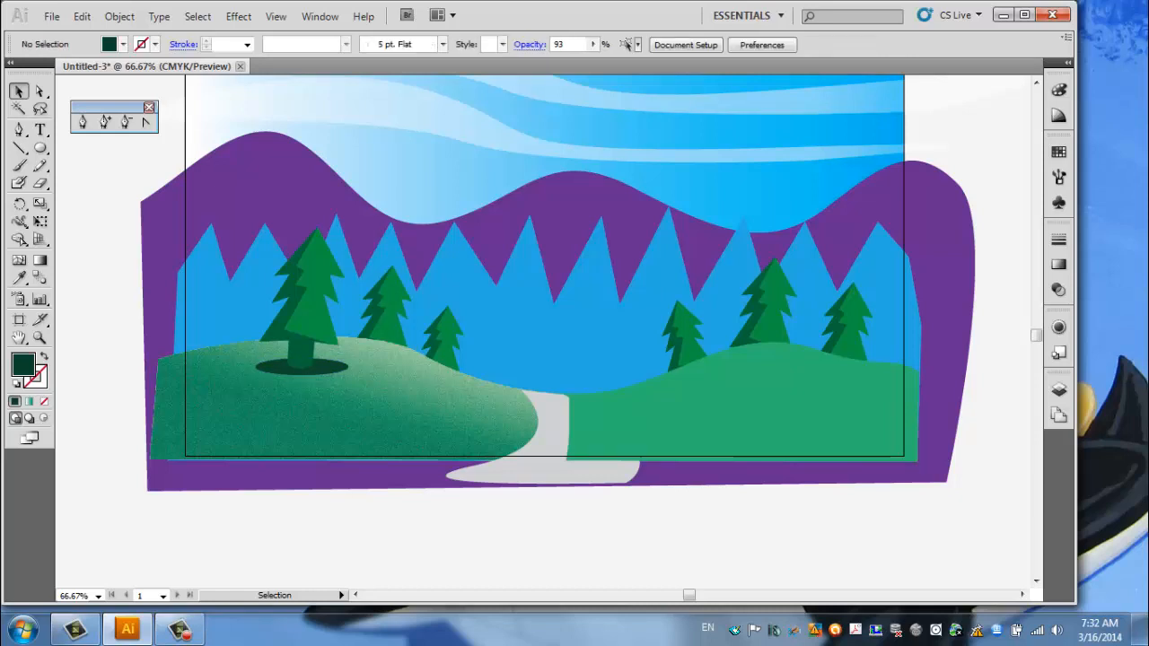
# Copy the left hill's green gradient fill onto the right hill with the Eyedropper
pyautogui.click(592, 422)
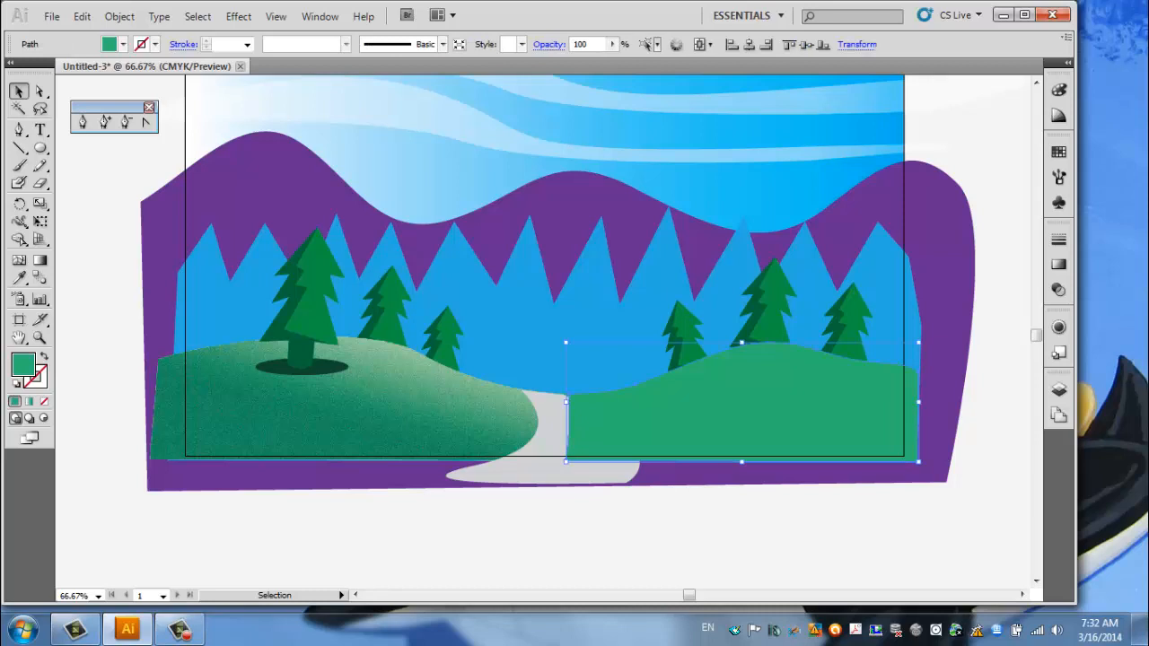
pyautogui.click(554, 421)
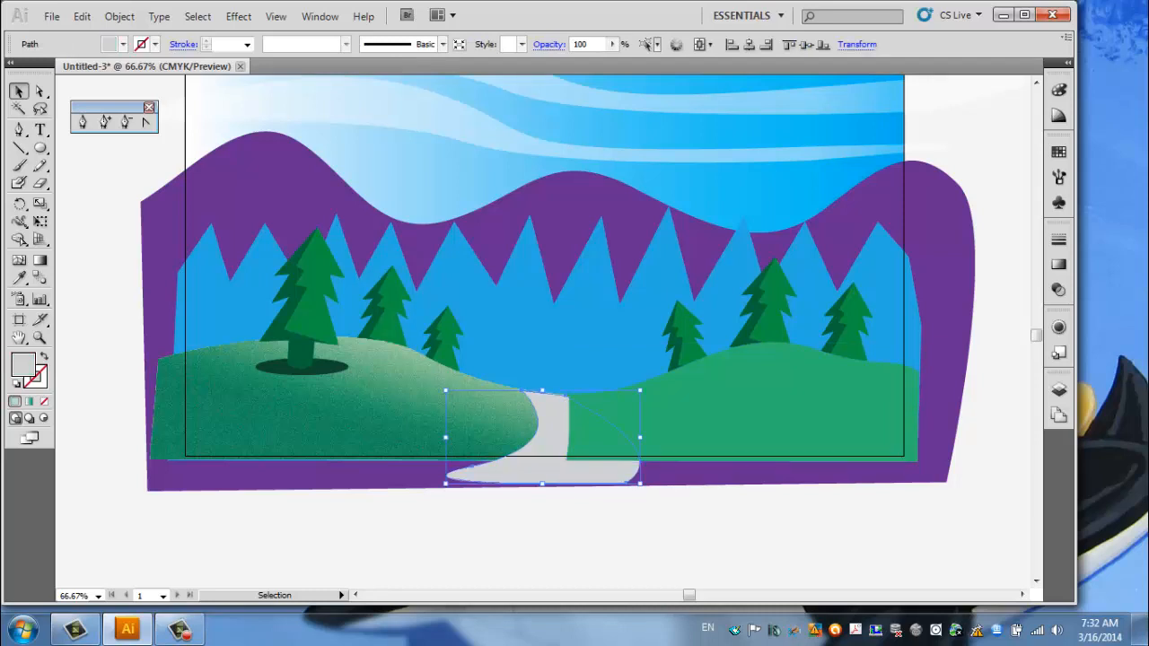
pyautogui.click(619, 423)
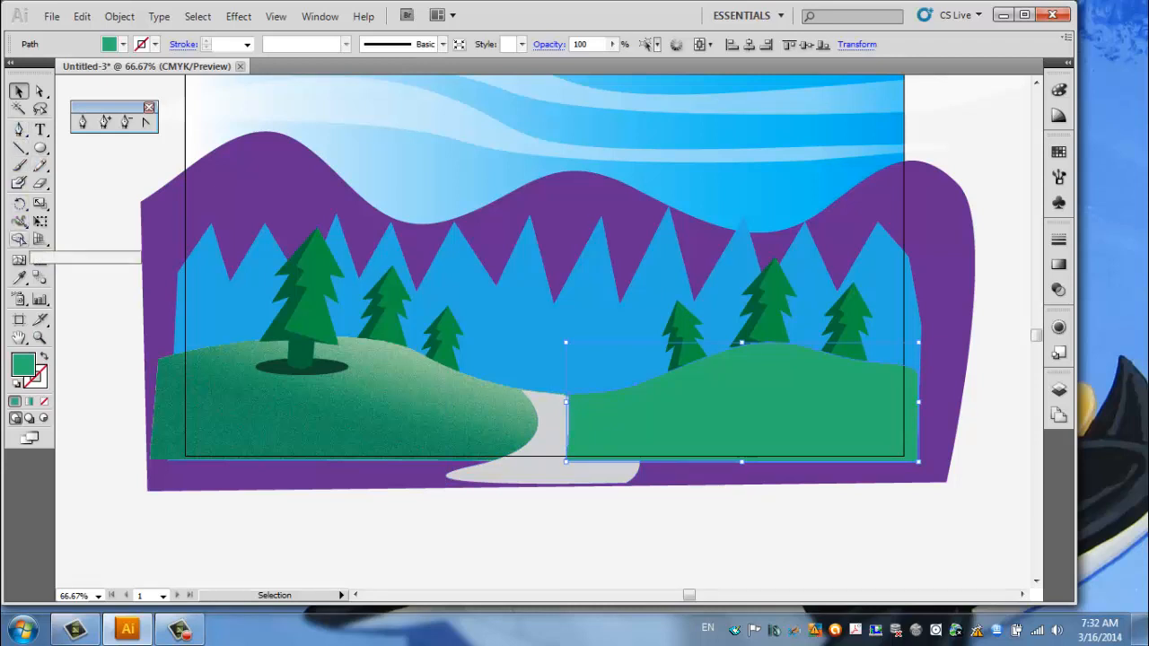
pyautogui.click(20, 278)
pyautogui.click(403, 404)
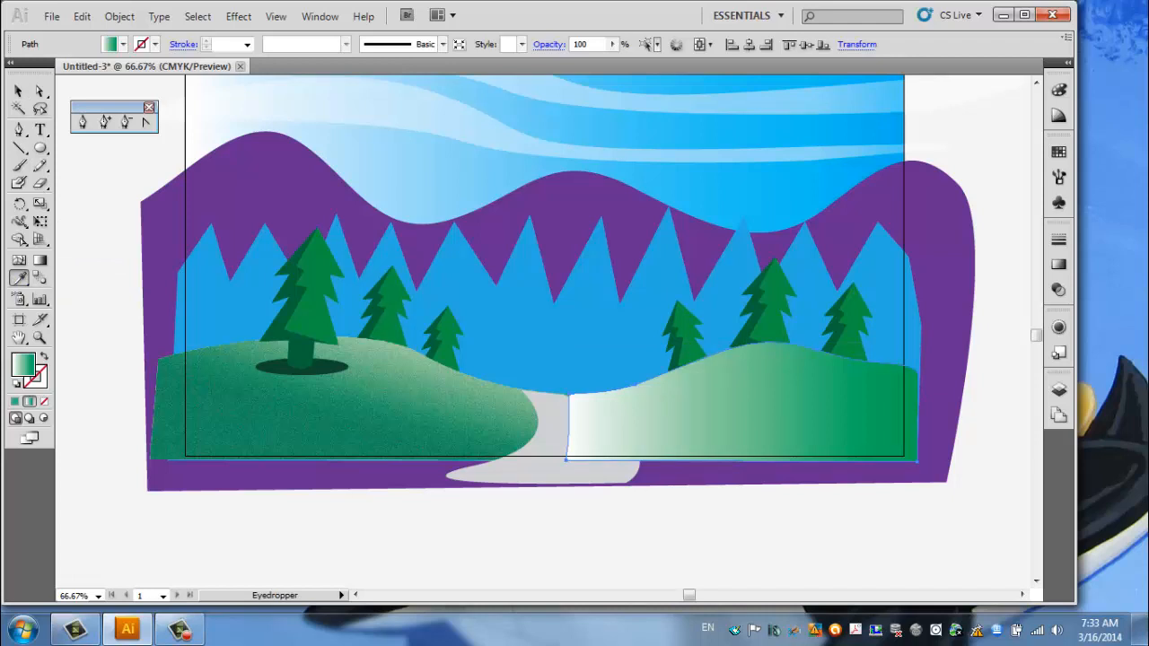
# Rotate the right hill's gradient line to a steep downward slope, running from the middle right tree's lower branches to the artboard's lower edge
pyautogui.click(40, 260)
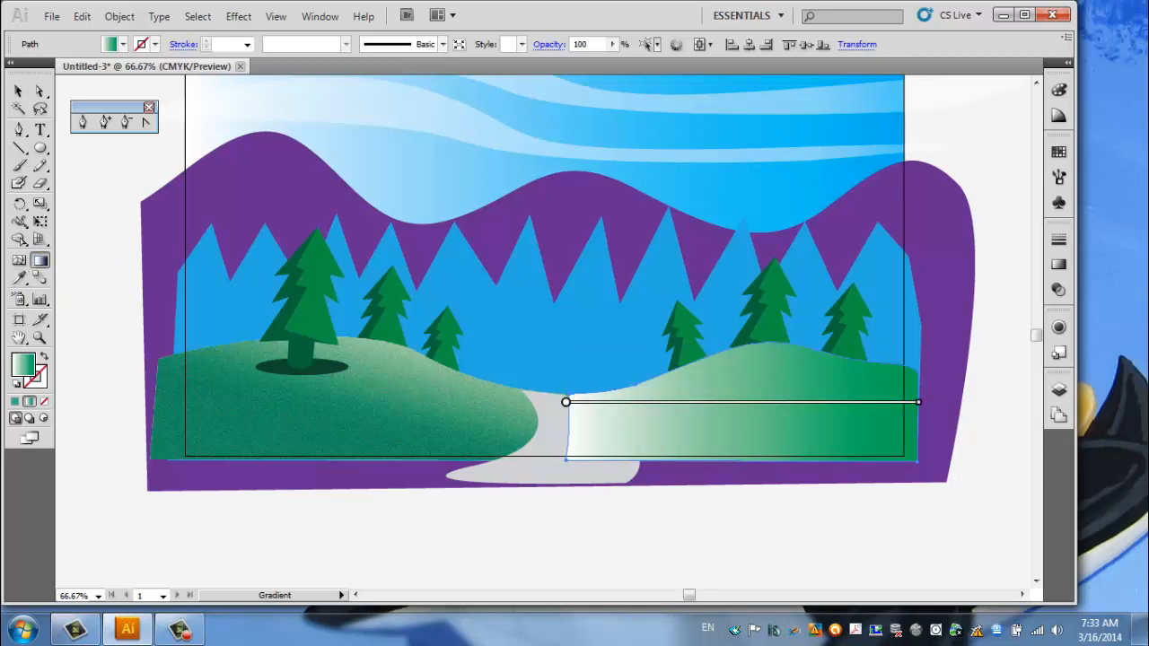
pyautogui.moveTo(565, 403)
pyautogui.moveTo(652, 402)
pyautogui.mouseDown()
pyautogui.moveTo(1004, 402)
pyautogui.moveTo(791, 402)
pyautogui.moveTo(769, 469)
pyautogui.moveTo(627, 540)
pyautogui.mouseUp()
pyautogui.moveTo(1004, 402)
pyautogui.moveTo(749, 423)
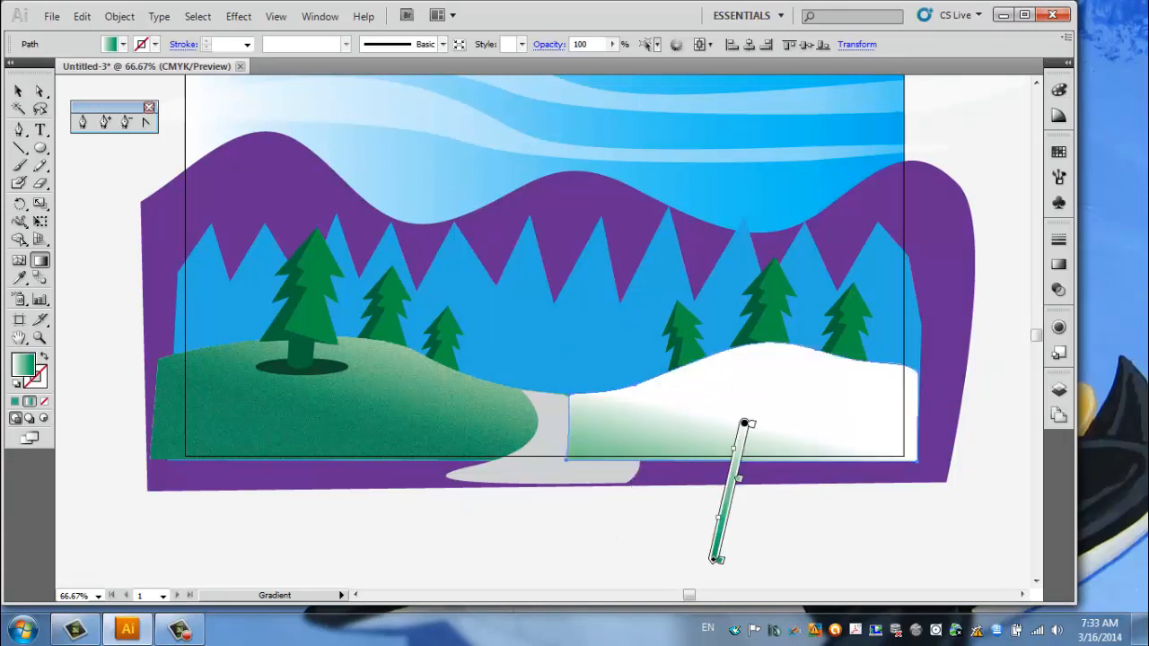
pyautogui.moveTo(749, 424)
pyautogui.mouseDown()
pyautogui.moveTo(782, 373)
pyautogui.moveTo(803, 304)
pyautogui.moveTo(770, 321)
pyautogui.mouseUp()
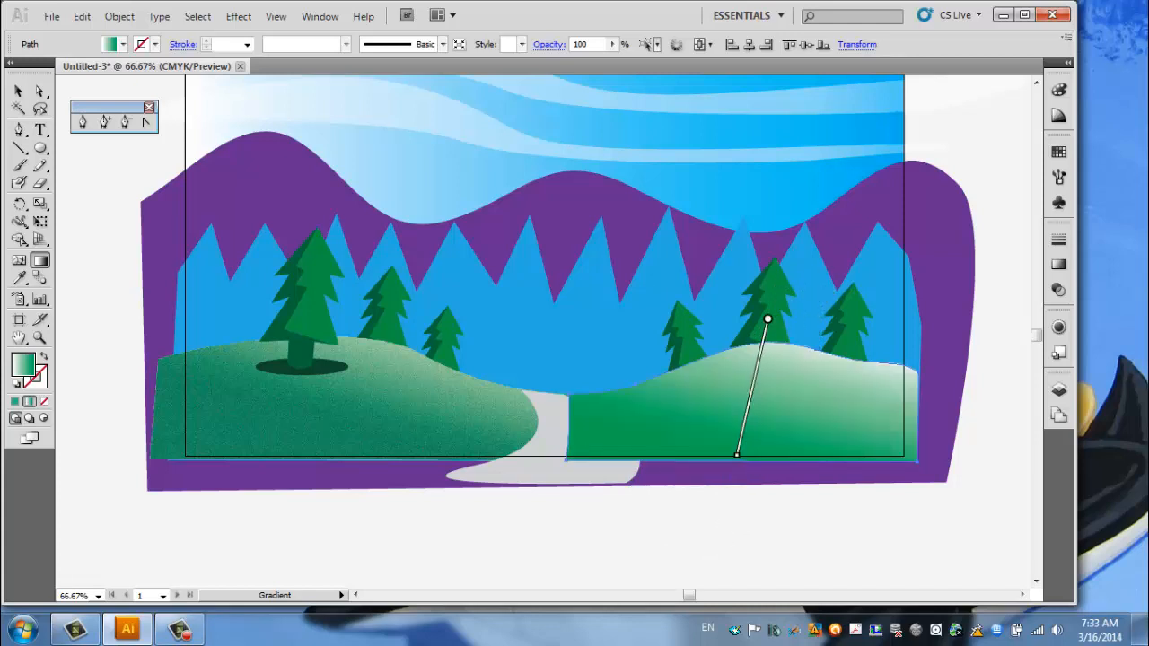
# Apply the Grain texture (intensity 62, contrast 77, Regular type) to the right hill and send it backward behind the path
pyautogui.click(239, 16)
pyautogui.moveTo(270, 378)
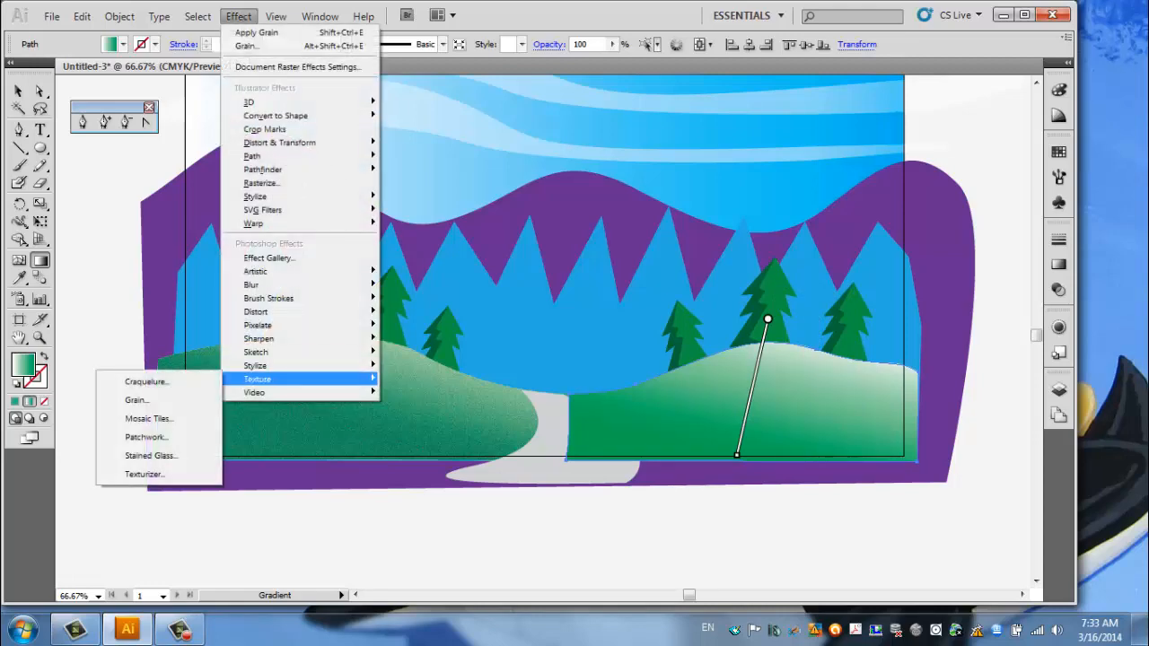
pyautogui.click(136, 399)
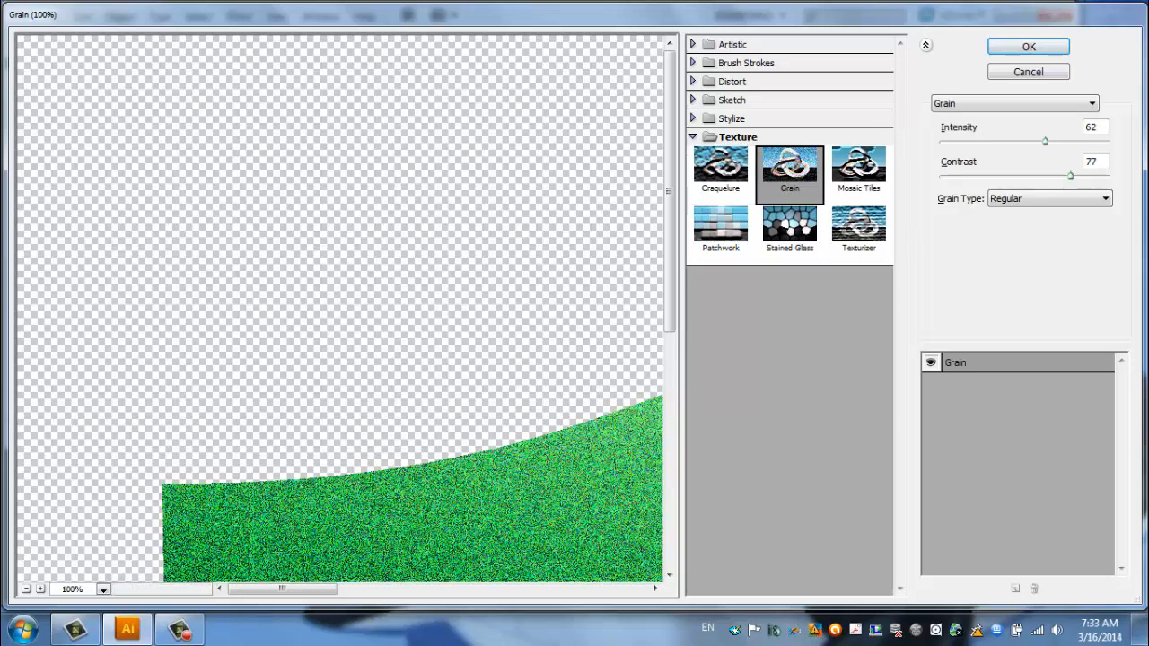
pyautogui.click(1028, 47)
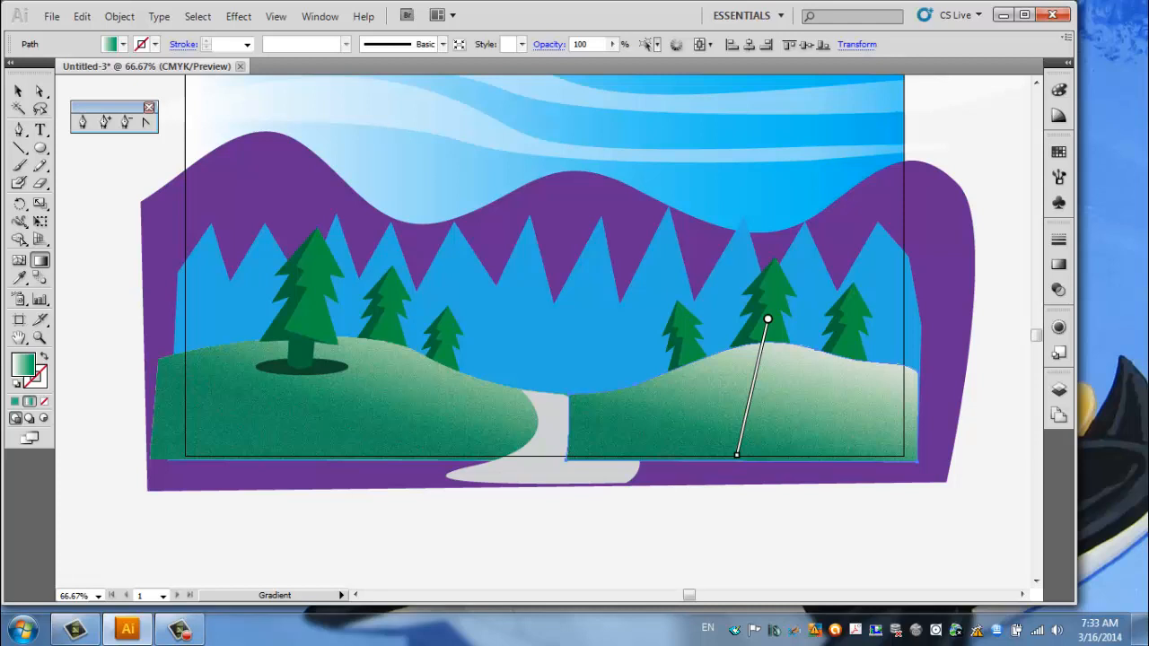
pyautogui.click(18, 91)
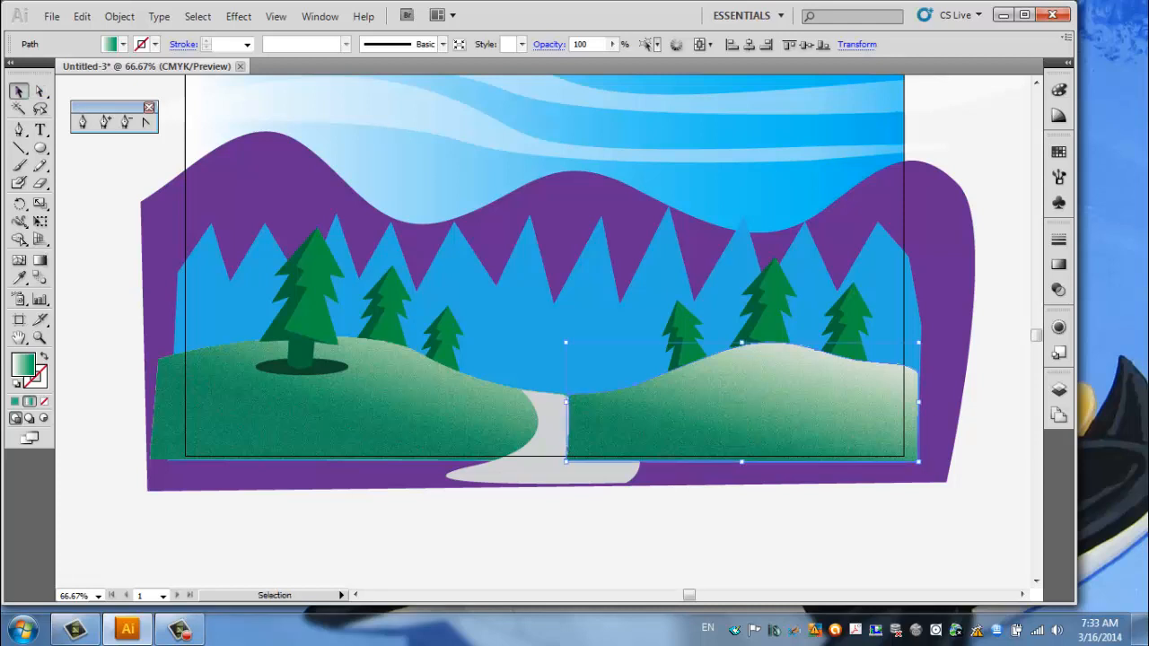
pyautogui.hotkey('ctrl', '[')
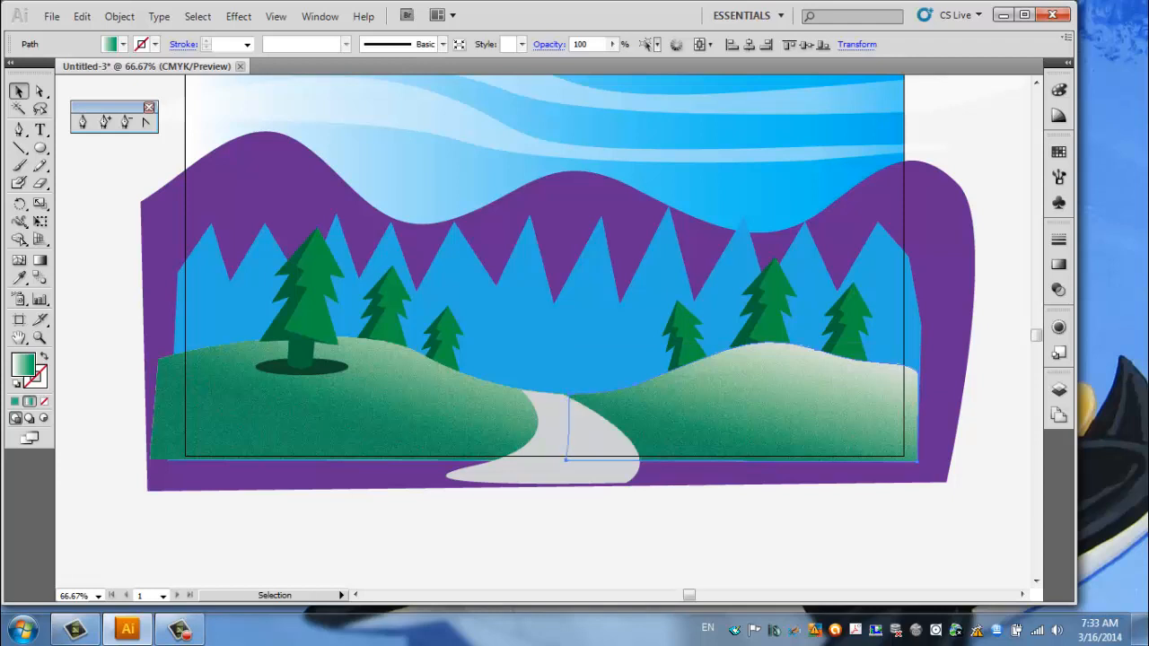
# Copy the left hill's green gradient fill onto the grey path with the Eyedropper
pyautogui.click(577, 438)
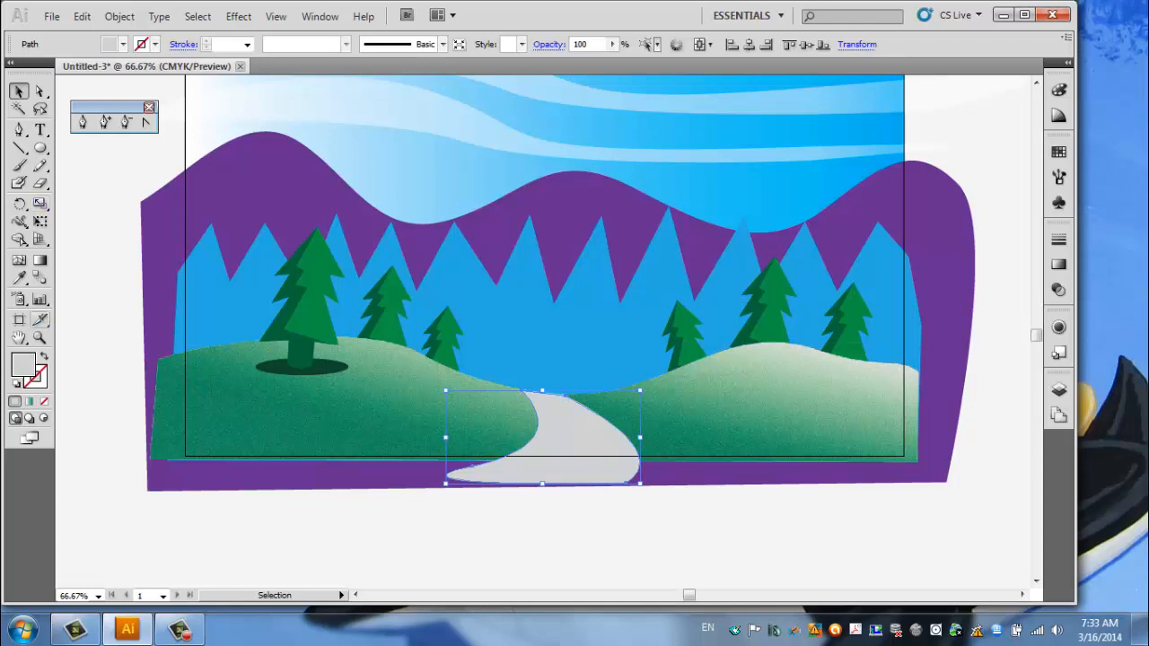
pyautogui.click(19, 278)
pyautogui.click(476, 413)
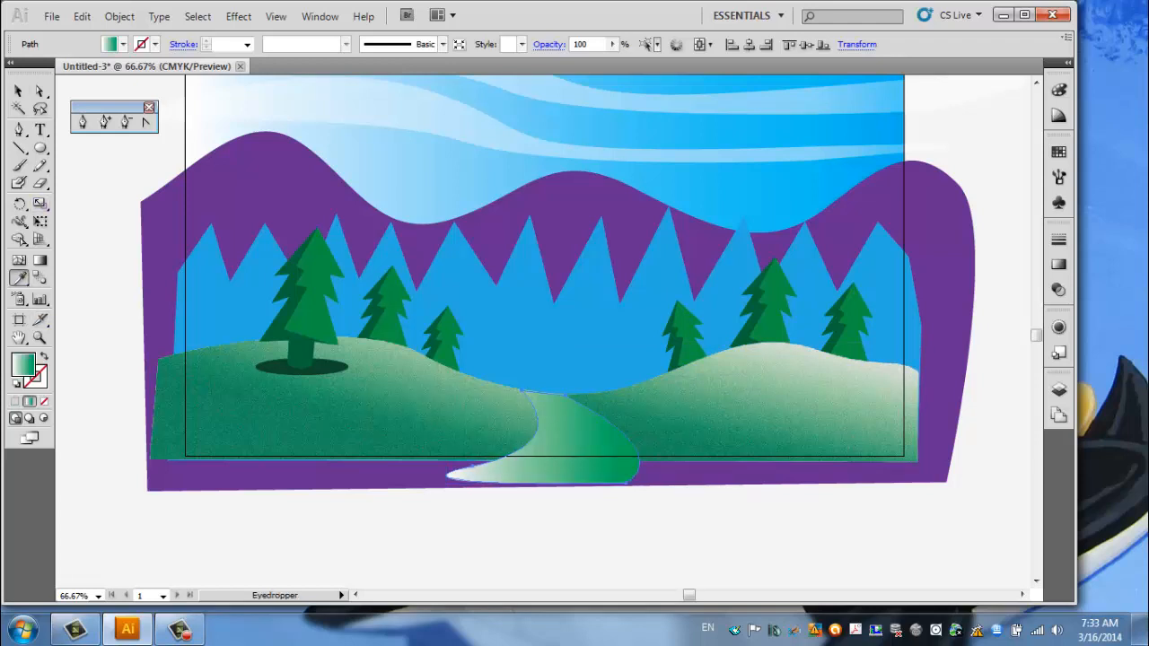
# Turn the path's gradient line nearly vertical, running from just above the path's far end down to its lower edge
pyautogui.click(39, 260)
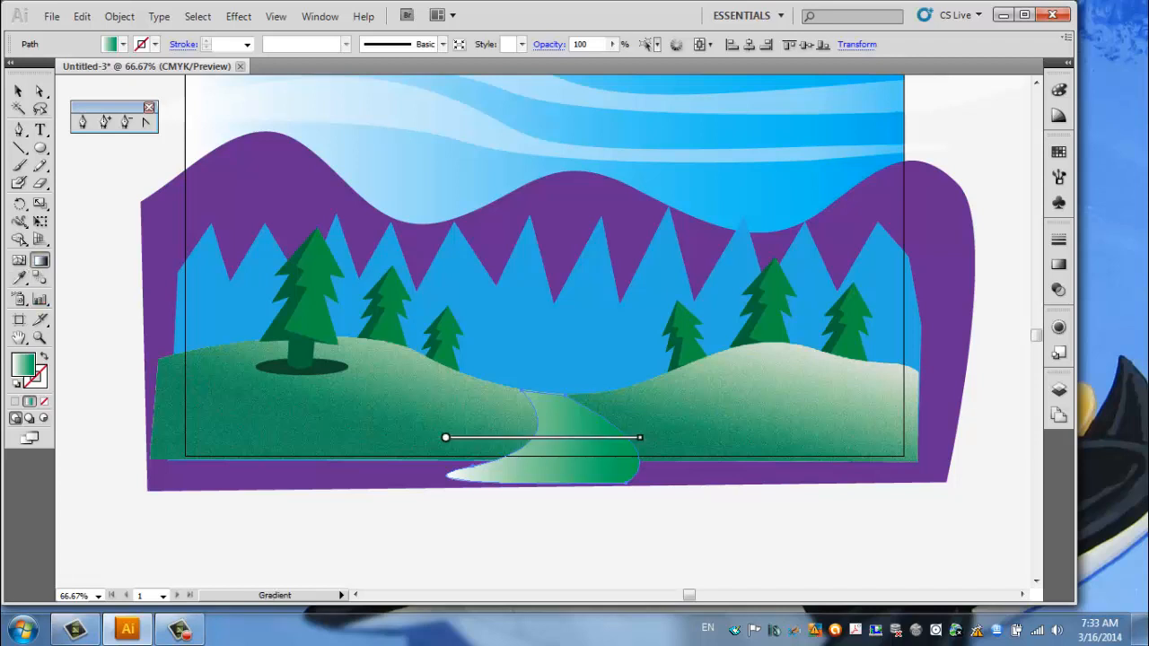
pyautogui.moveTo(543, 439)
pyautogui.mouseDown()
pyautogui.moveTo(638, 433)
pyautogui.moveTo(641, 380)
pyautogui.moveTo(642, 437)
pyautogui.mouseUp()
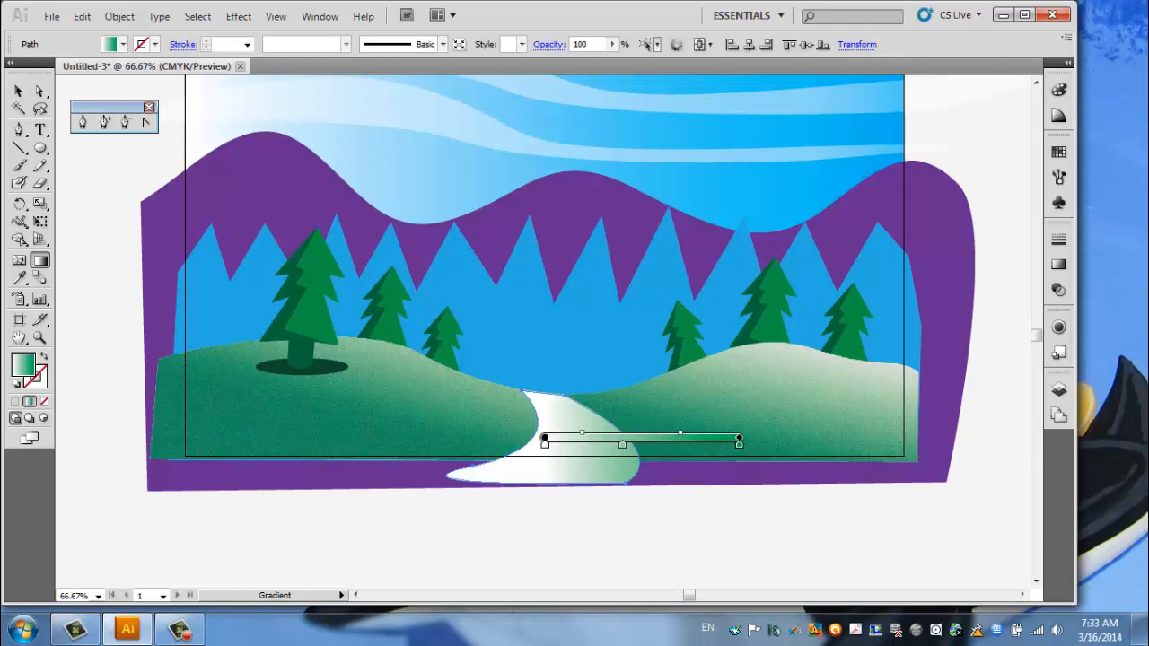
pyautogui.moveTo(642, 437)
pyautogui.mouseDown()
pyautogui.moveTo(643, 402)
pyautogui.moveTo(644, 437)
pyautogui.mouseUp()
pyautogui.moveTo(740, 437)
pyautogui.mouseDown()
pyautogui.moveTo(731, 494)
pyautogui.moveTo(466, 619)
pyautogui.moveTo(546, 617)
pyautogui.moveTo(539, 592)
pyautogui.mouseUp()
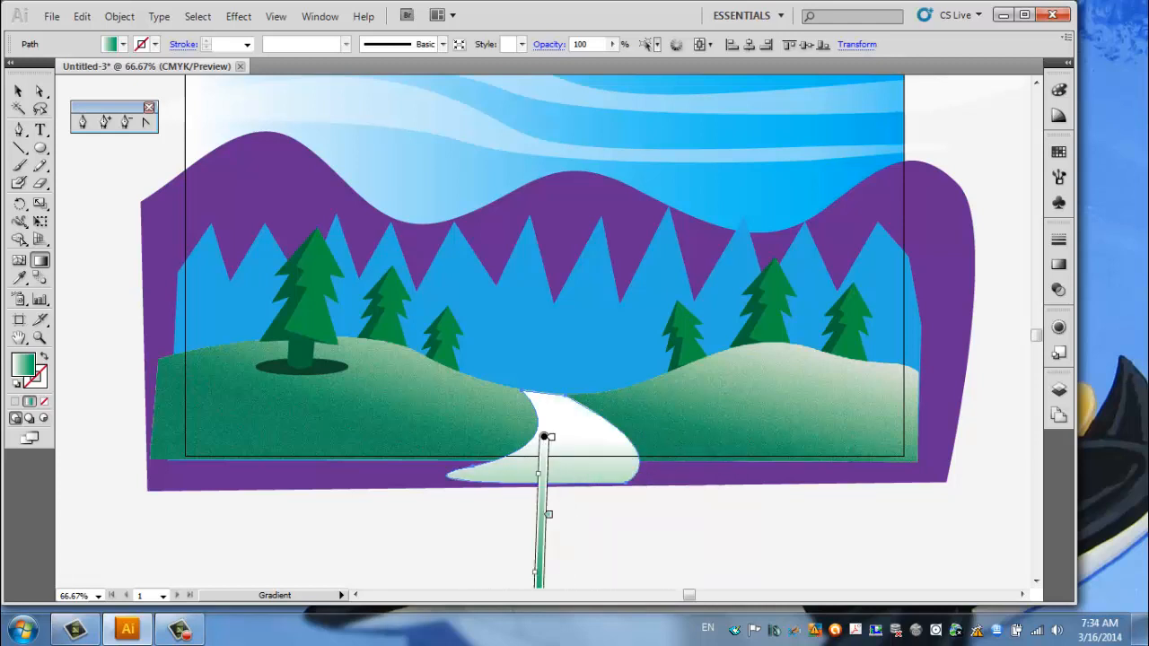
pyautogui.moveTo(547, 360); pyautogui.dragTo(541, 552)
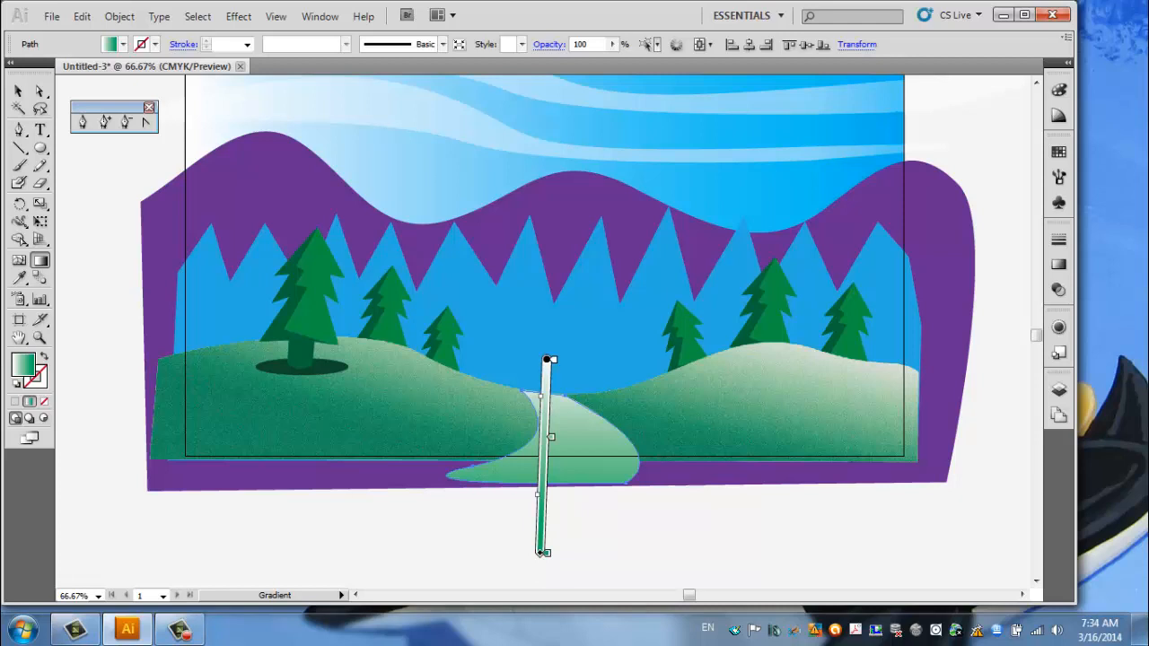
pyautogui.moveTo(543, 552); pyautogui.dragTo(544, 486)
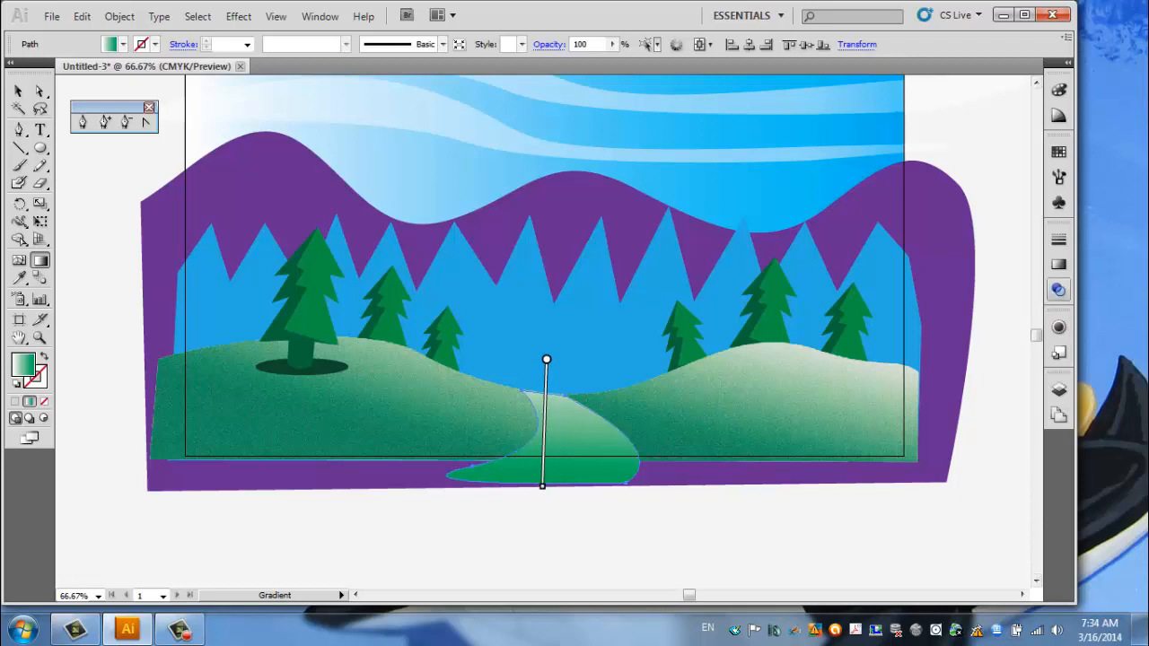
# Set the path gradient's dark end stop to a dark brownish-grey swatch and remove the green middle stop
pyautogui.click(1059, 263)
pyautogui.doubleClick(1010, 318)
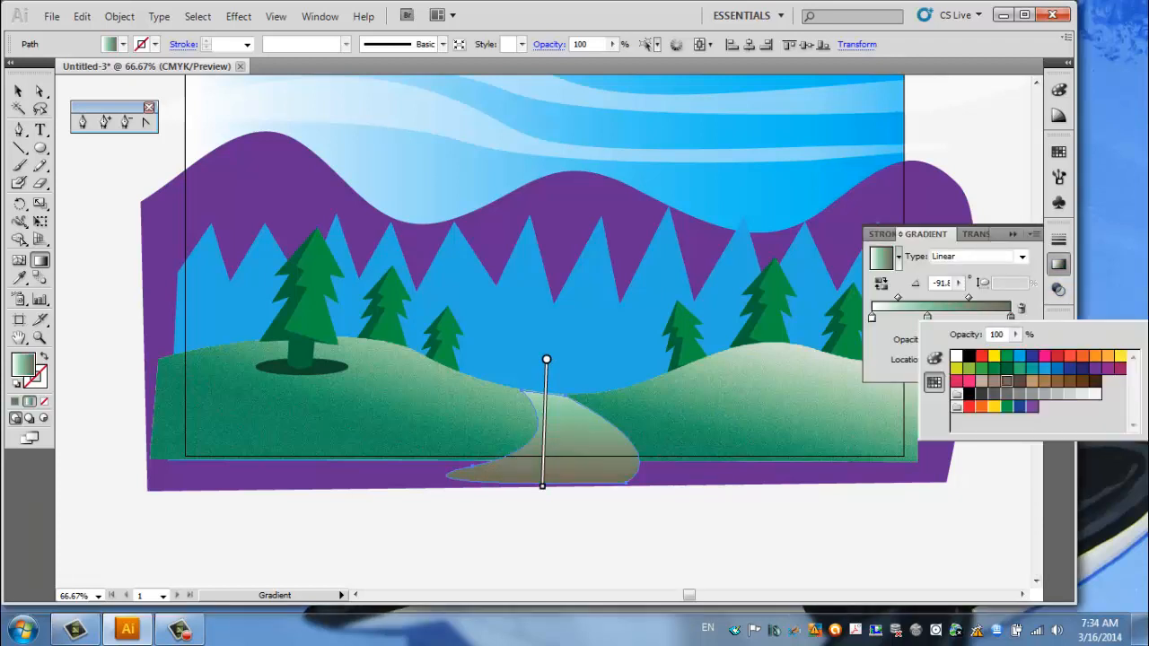
pyautogui.click(1006, 381)
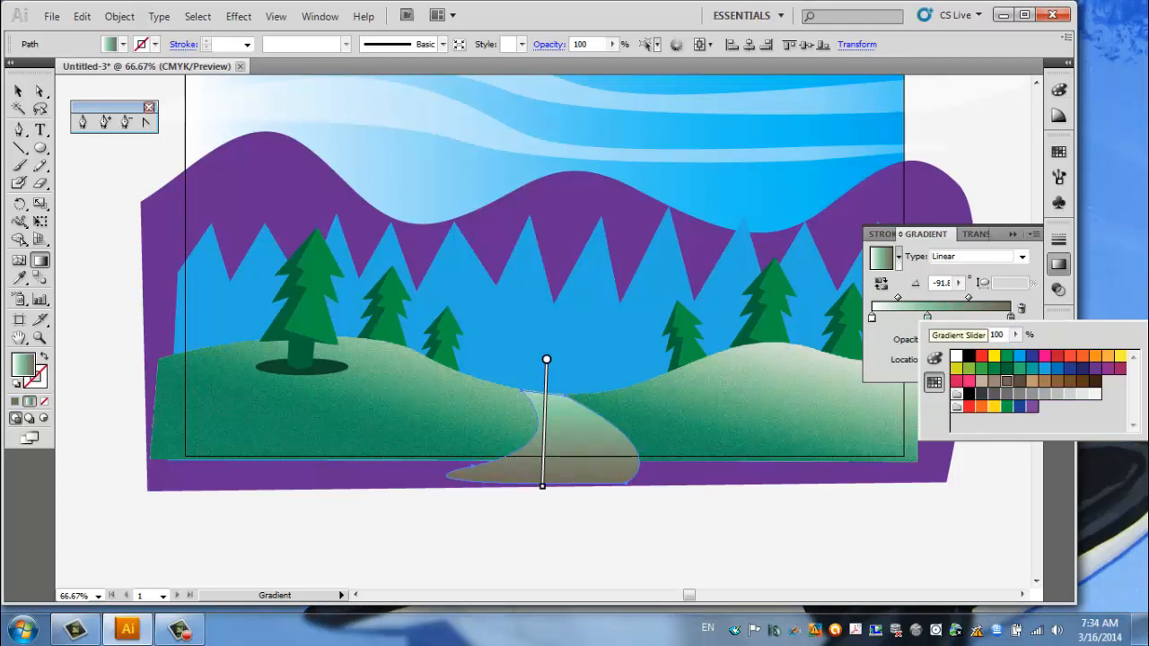
pyautogui.press('Escape')
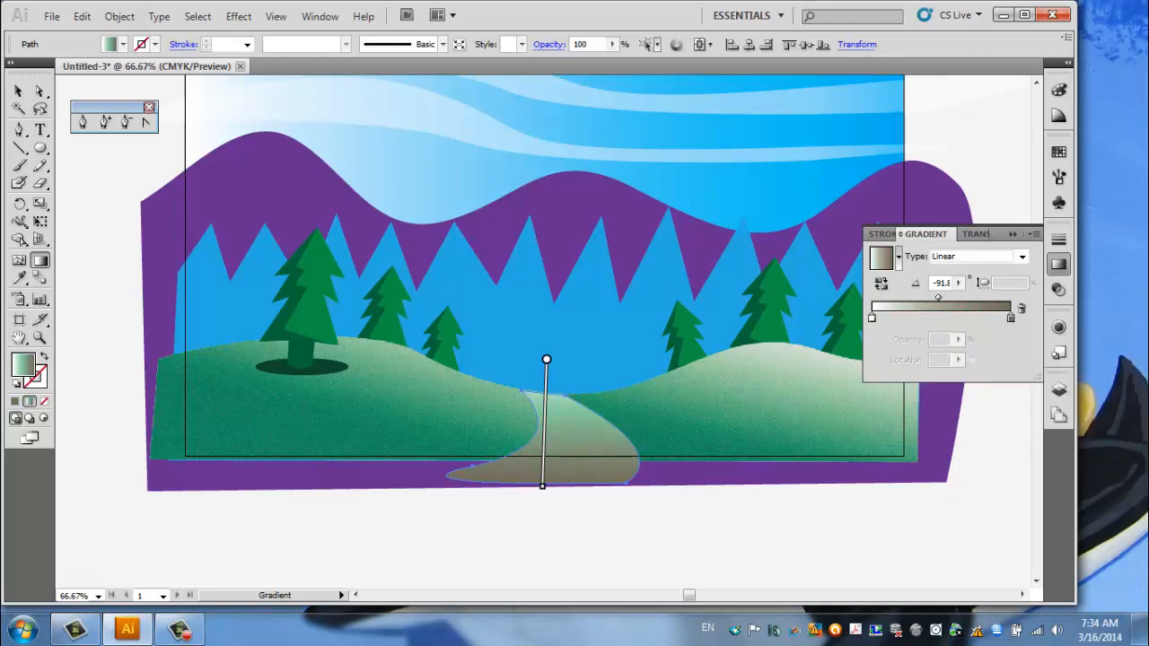
# Apply the light-to-brown gradient to the path with its midpoint at about 51.5%, and add the last-used Grain effect
pyautogui.click(871, 318)
pyautogui.moveTo(938, 297)
pyautogui.mouseDown()
pyautogui.moveTo(926, 297)
pyautogui.moveTo(943, 297)
pyautogui.mouseUp()
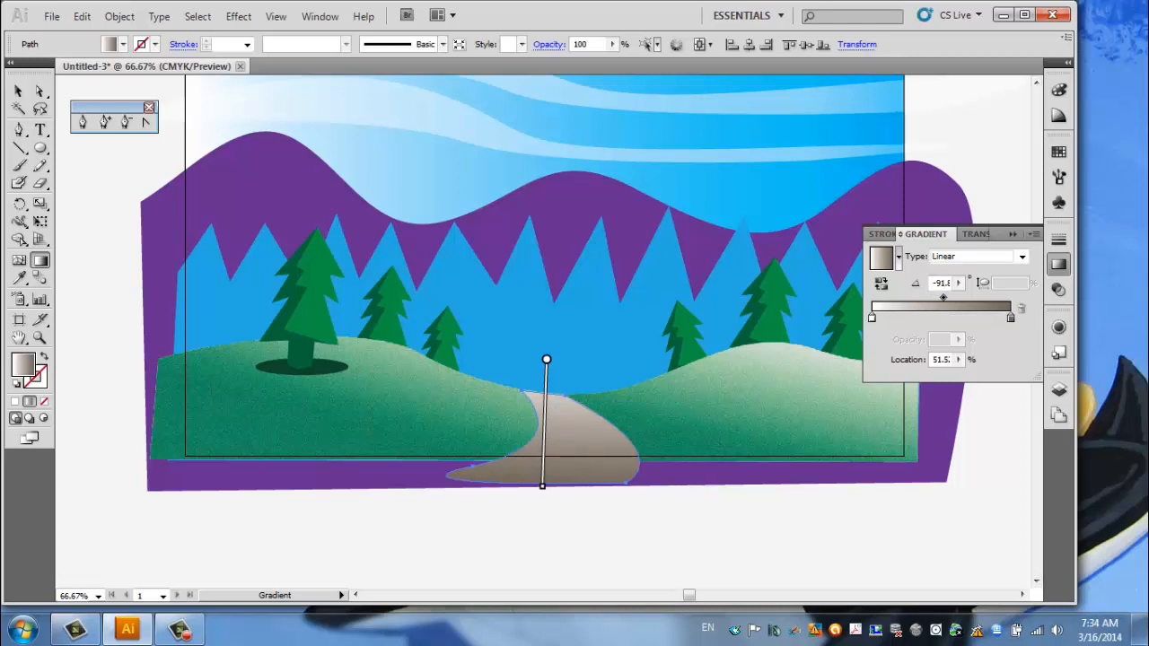
pyautogui.click(238, 16)
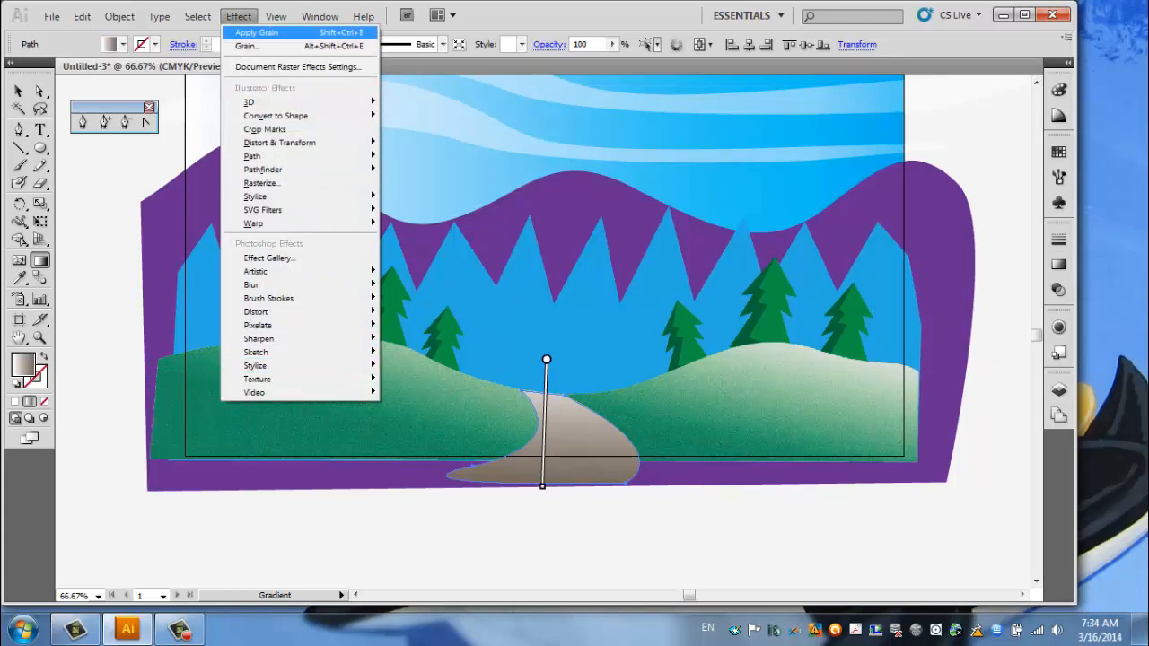
pyautogui.click(256, 32)
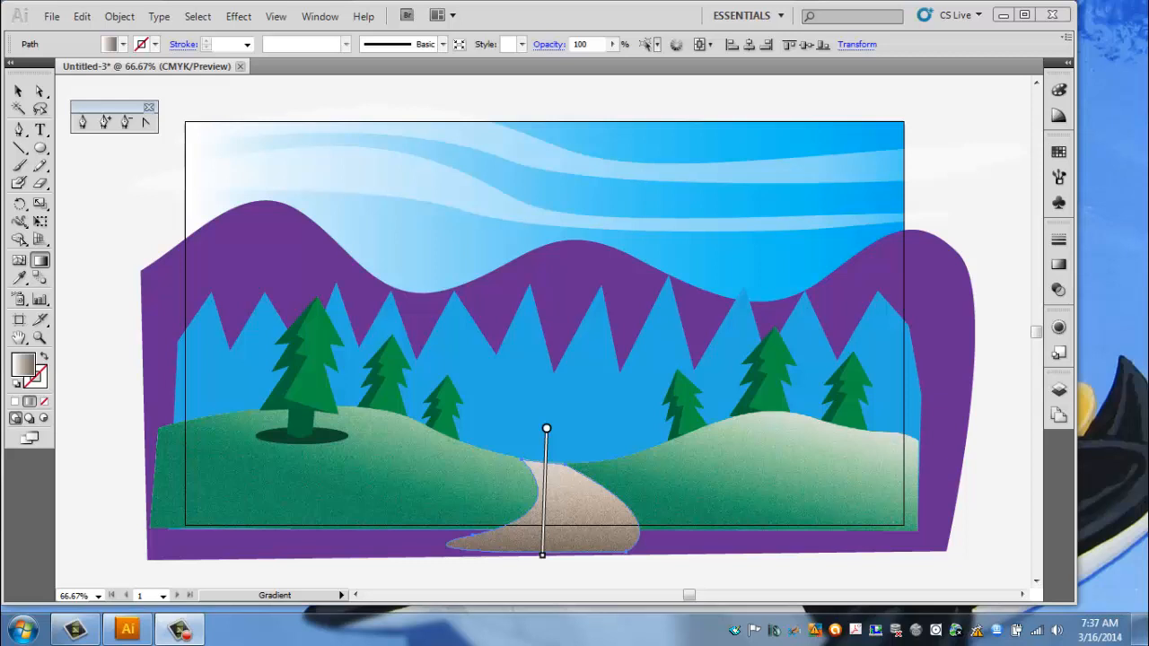
# Review the file formats available for saving the artwork in the BG Tutorial folder, and close without saving
pyautogui.hotkey('alt', 'f')
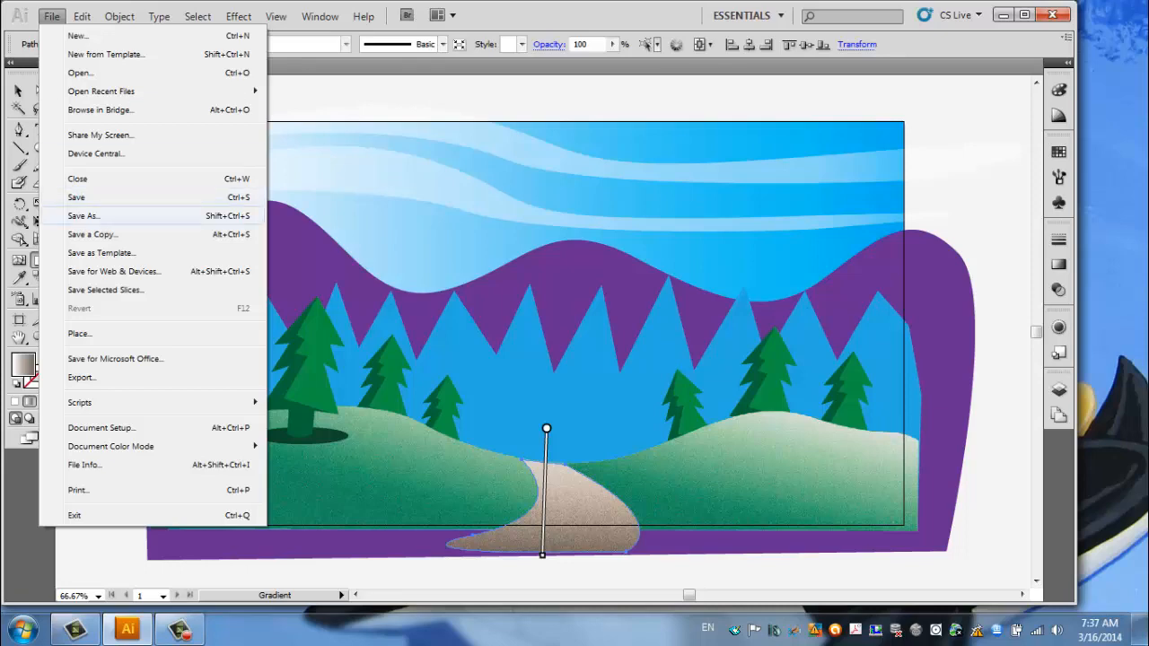
pyautogui.click(85, 216)
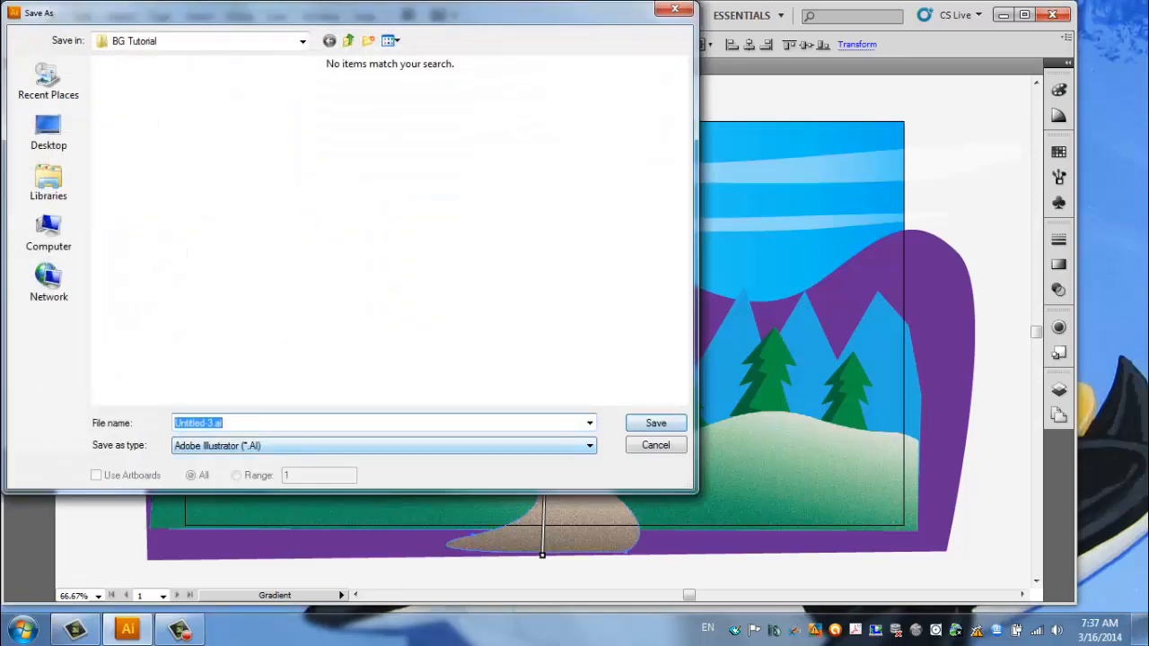
pyautogui.click(384, 446)
pyautogui.press('Up')
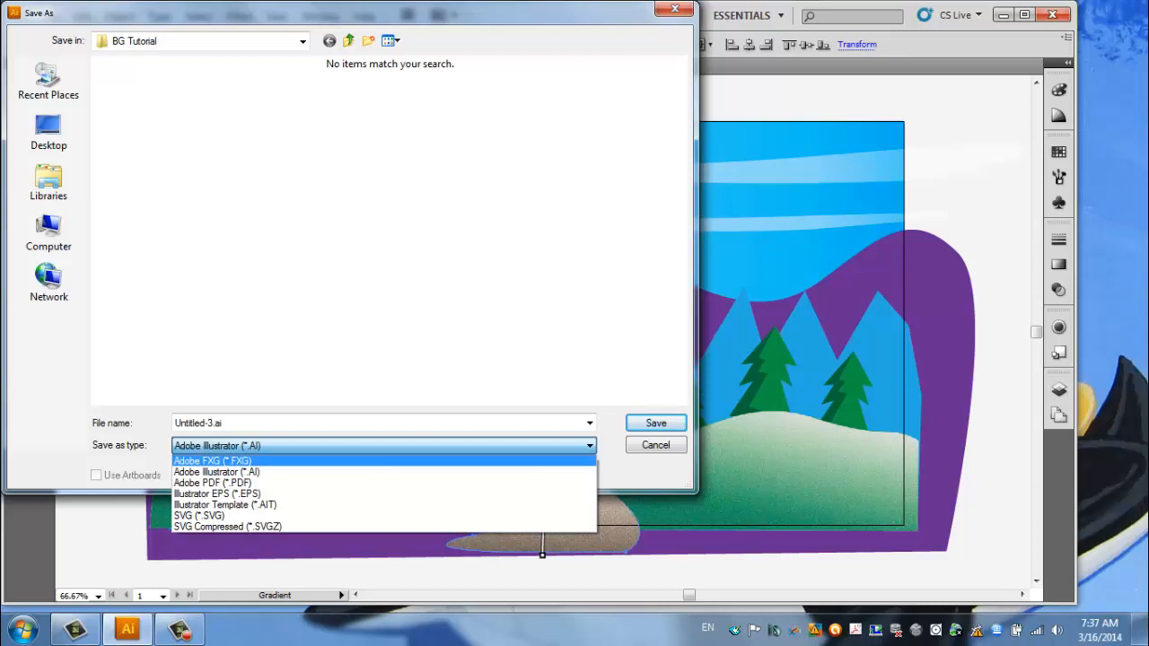
pyautogui.press('Escape')
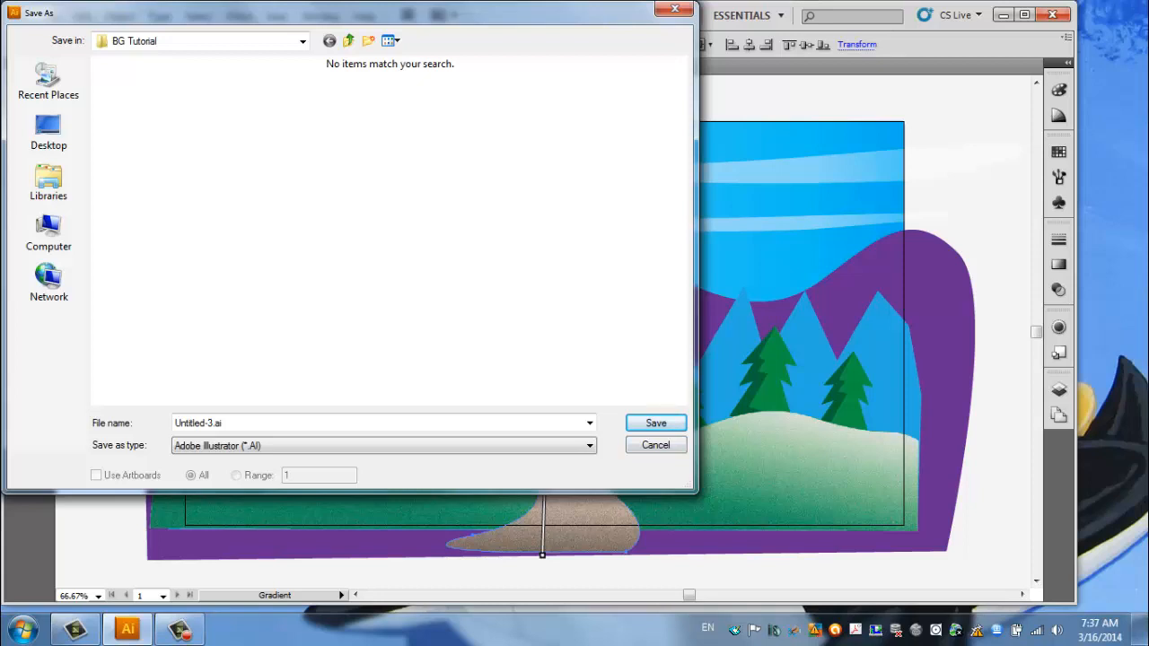
pyautogui.click(655, 445)
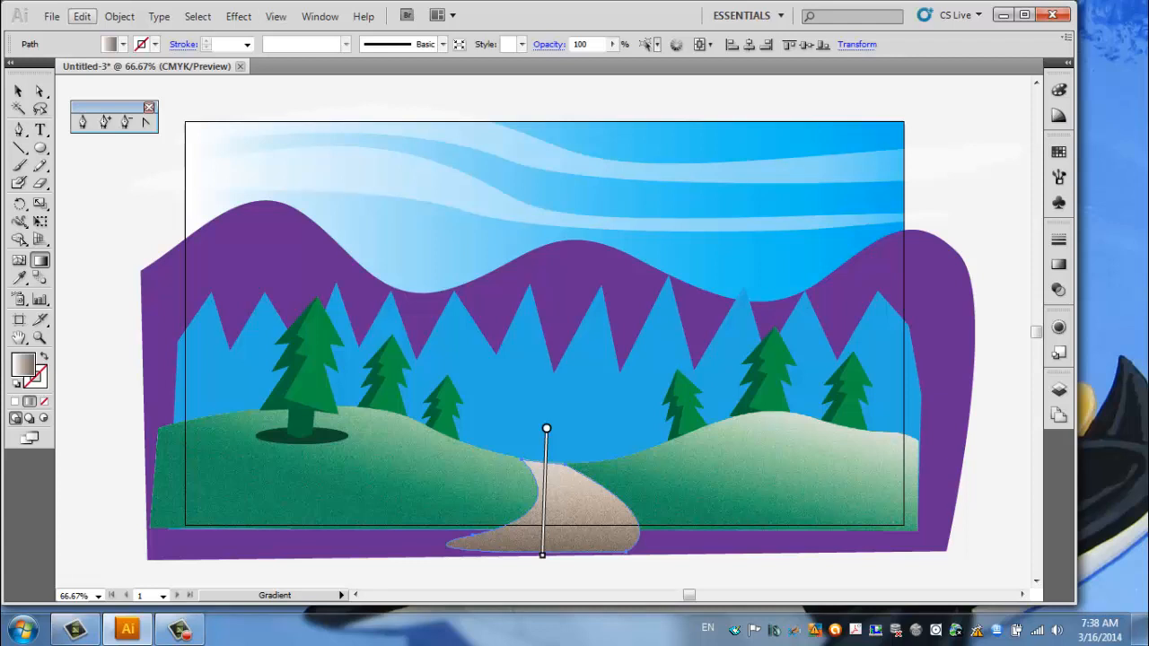
# Examine the file formats available for exporting the artwork, and close without exporting
pyautogui.click(52, 16)
pyautogui.click(80, 377)
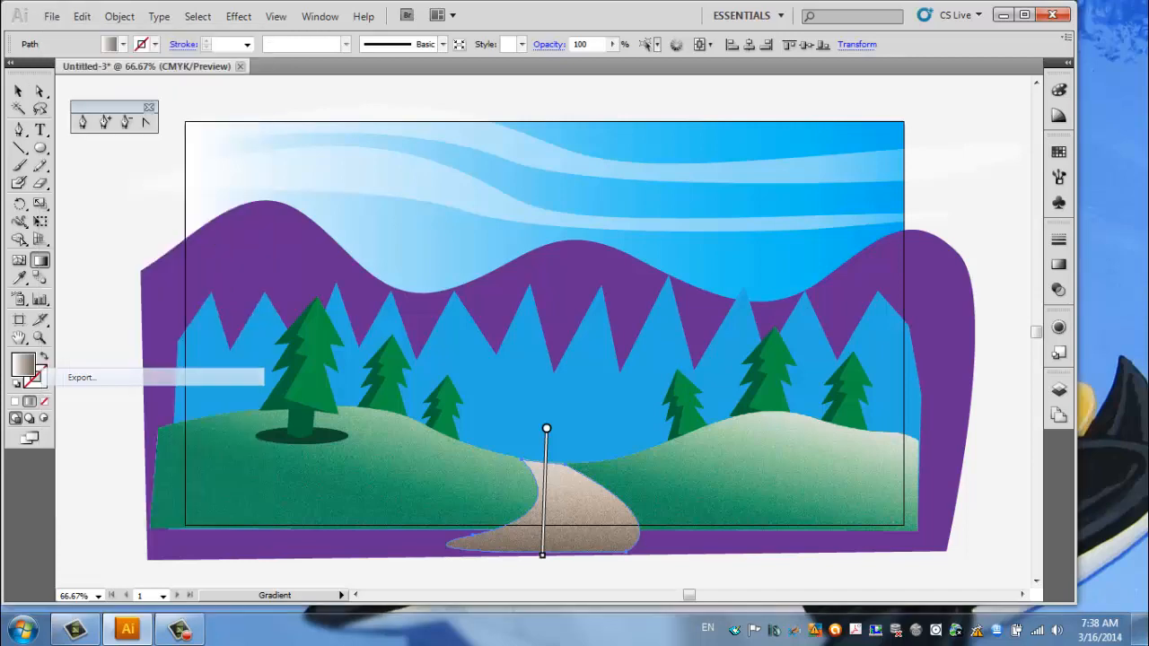
pyautogui.click(385, 446)
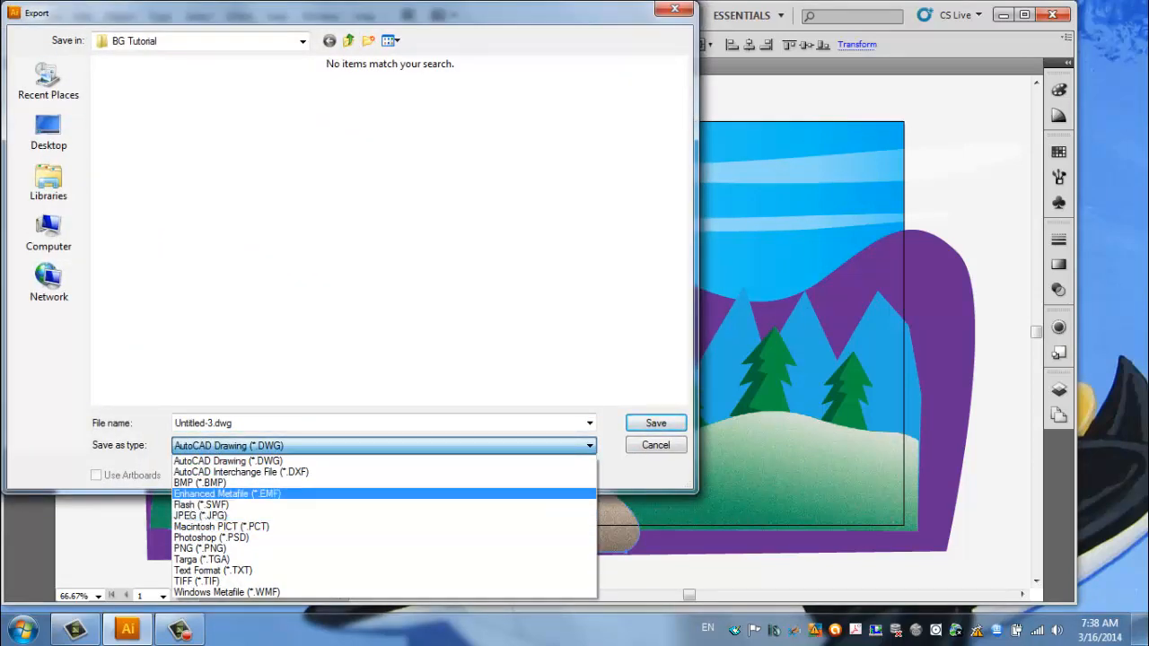
pyautogui.click(656, 445)
pyautogui.click(655, 445)
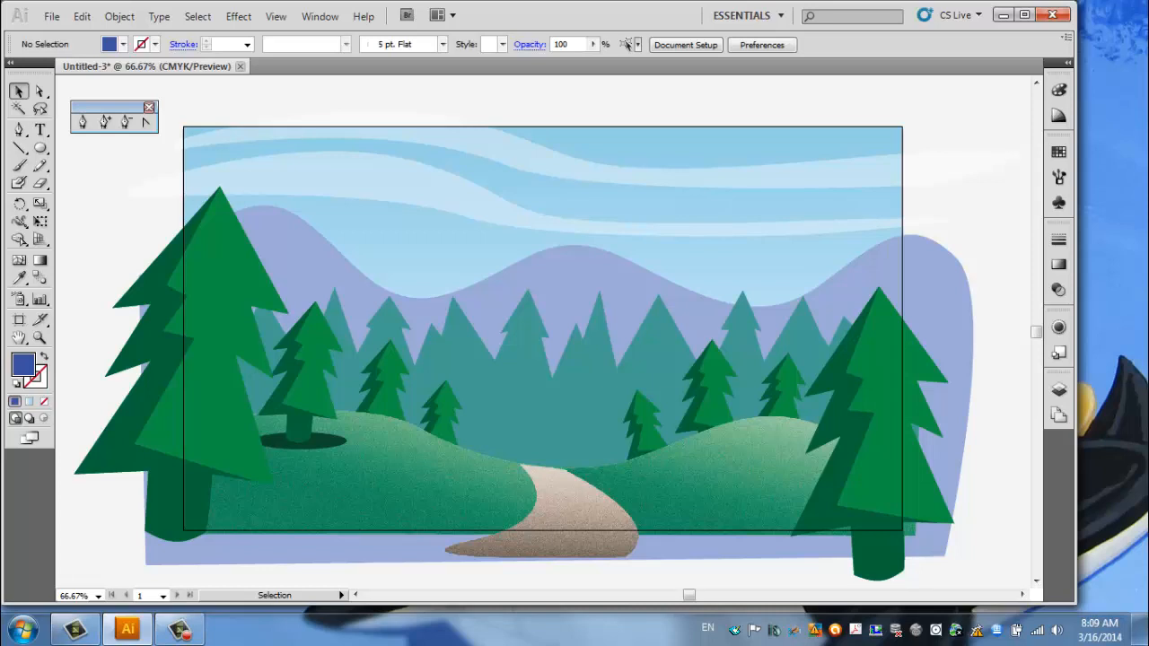
# Try a solid blue fill (3535E5) on the sky rectangle and undo it
pyautogui.click(485, 244)
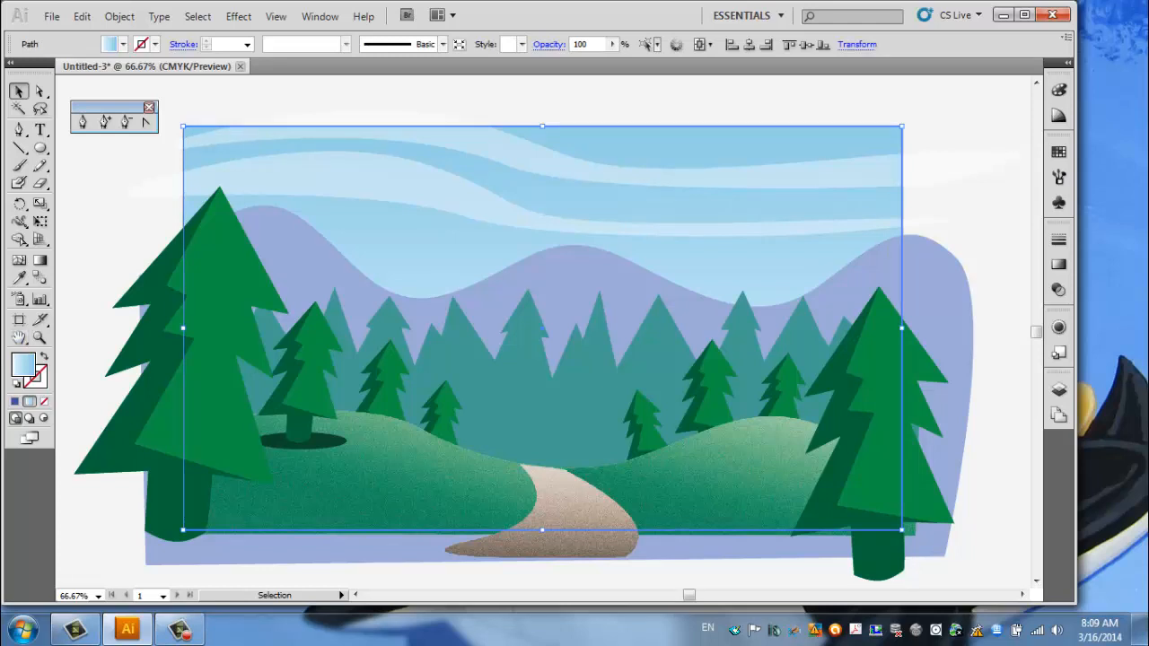
pyautogui.doubleClick(23, 364)
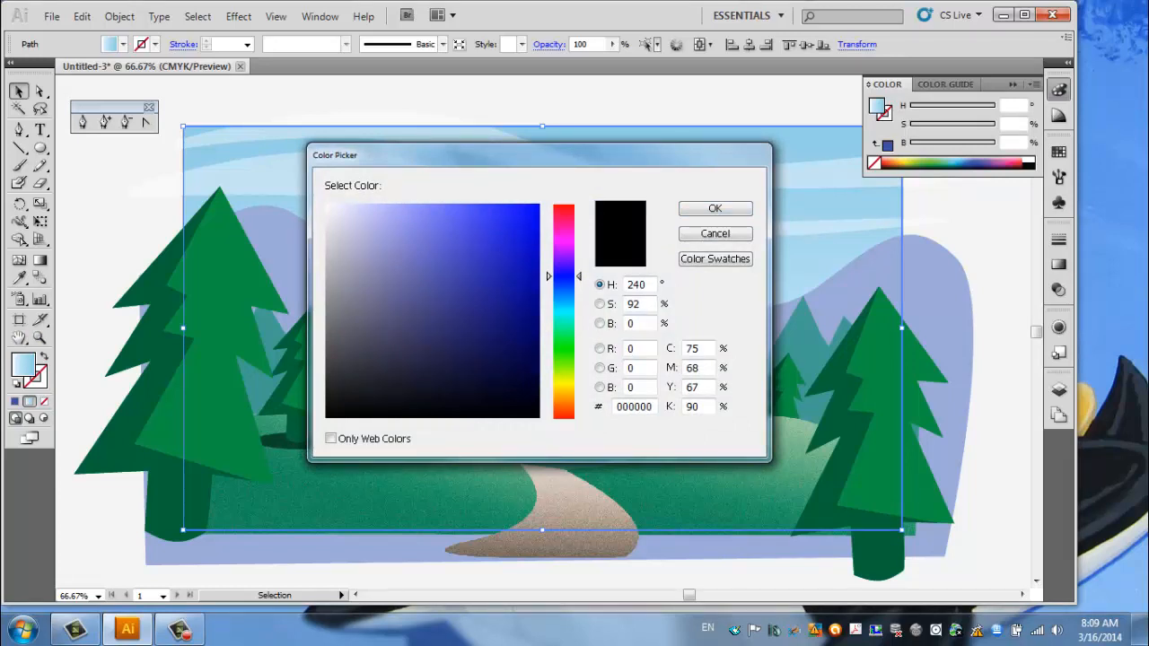
pyautogui.moveTo(461, 256); pyautogui.dragTo(490, 226)
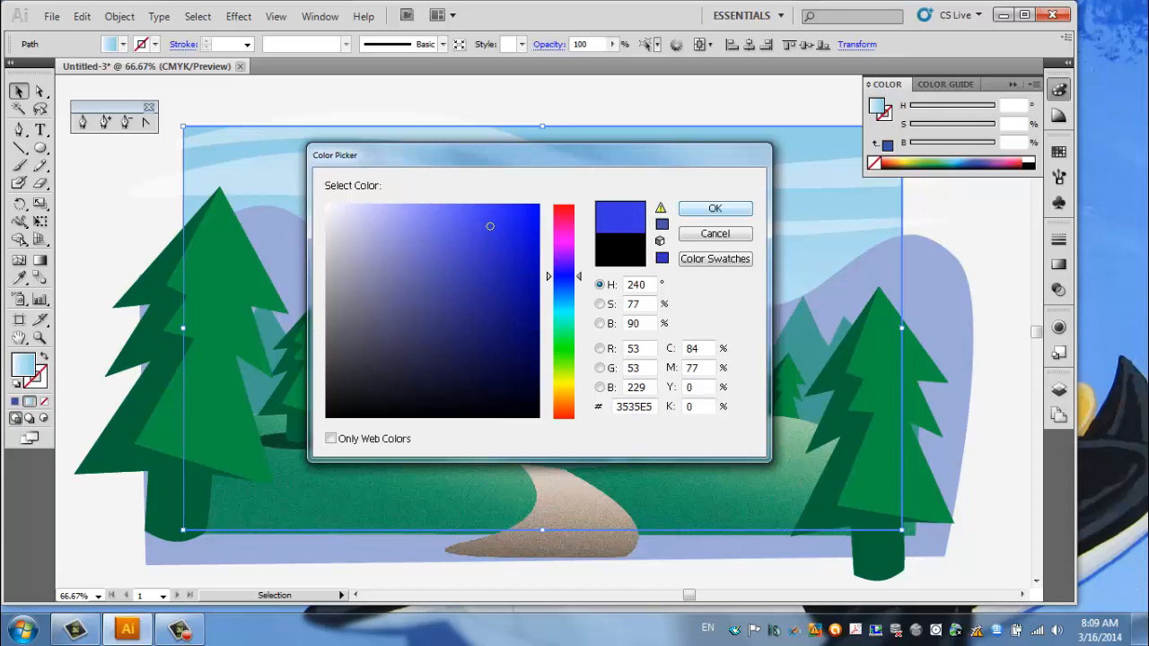
pyautogui.press('Return')
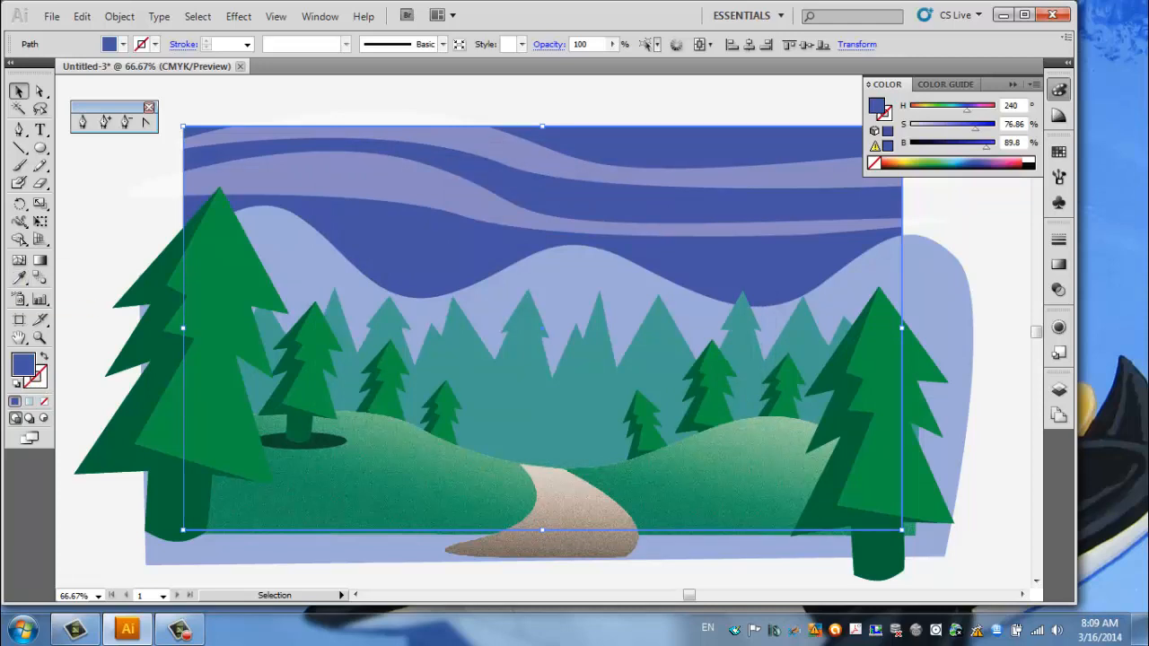
pyautogui.hotkey('ctrl', 'z')
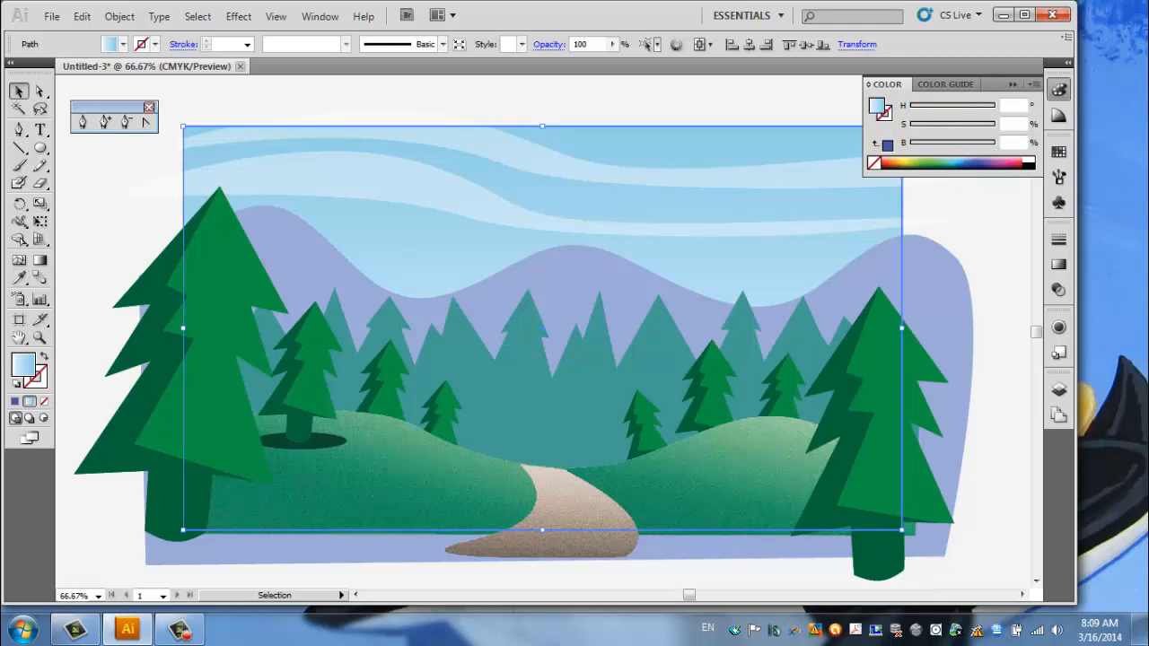
# Select all the artwork, including sky, clouds, hills, trees and path, and lock it
pyautogui.click(81, 122)
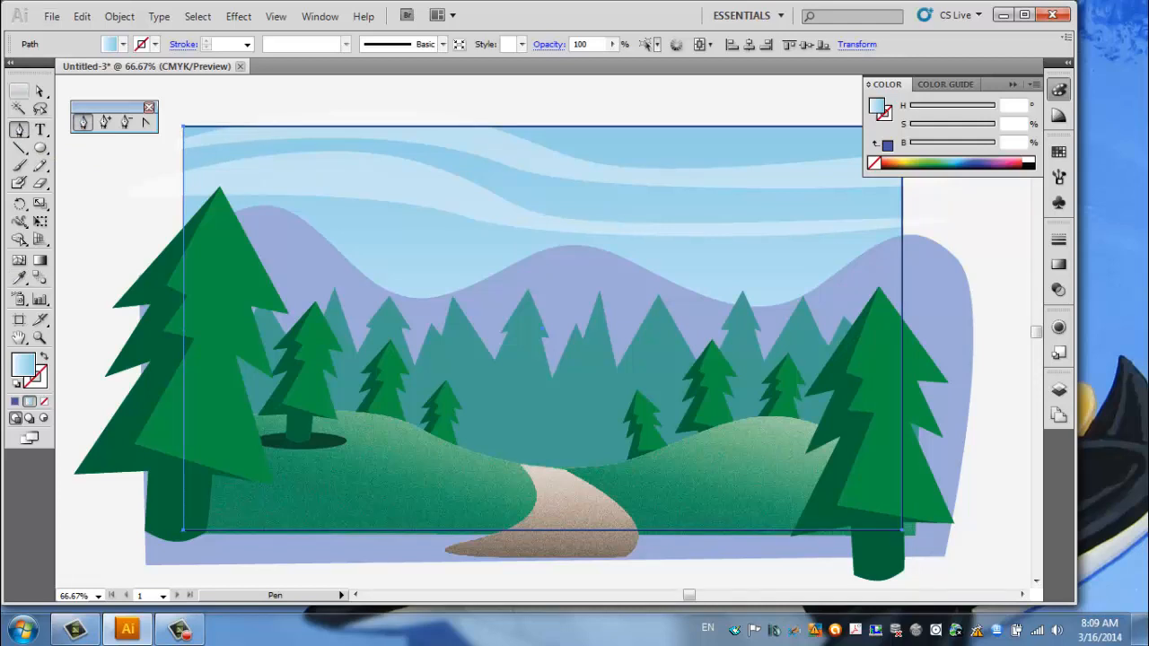
pyautogui.click(18, 92)
pyautogui.moveTo(175, 87); pyautogui.dragTo(940, 580)
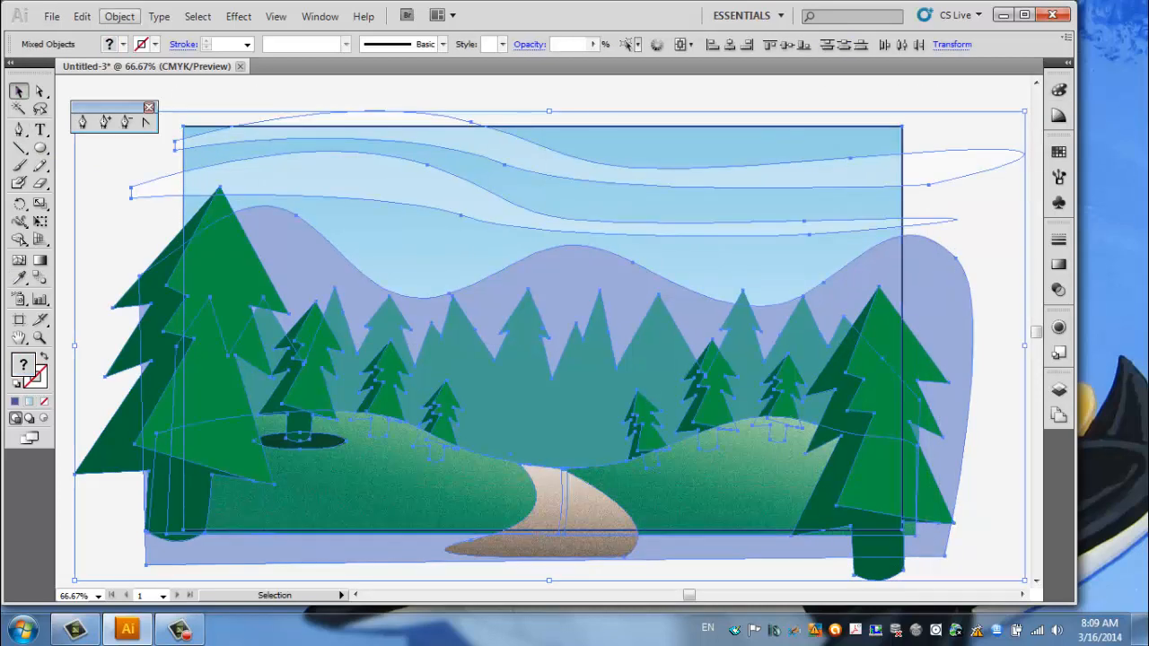
pyautogui.click(119, 16)
pyautogui.moveTo(161, 116)
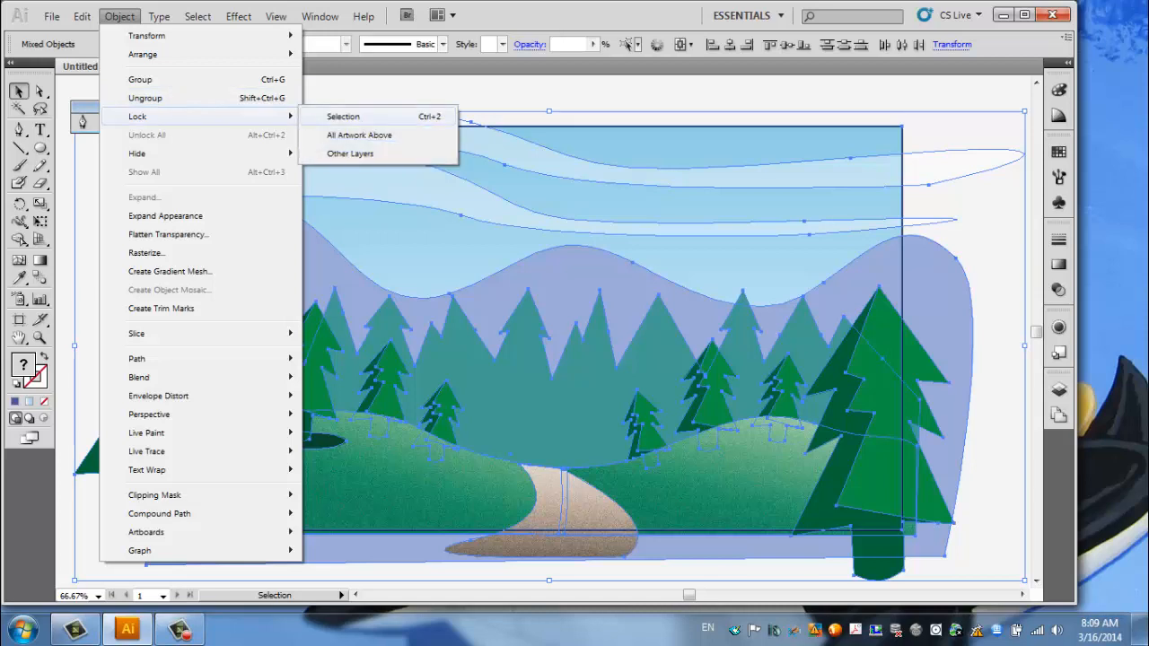
pyautogui.click(343, 116)
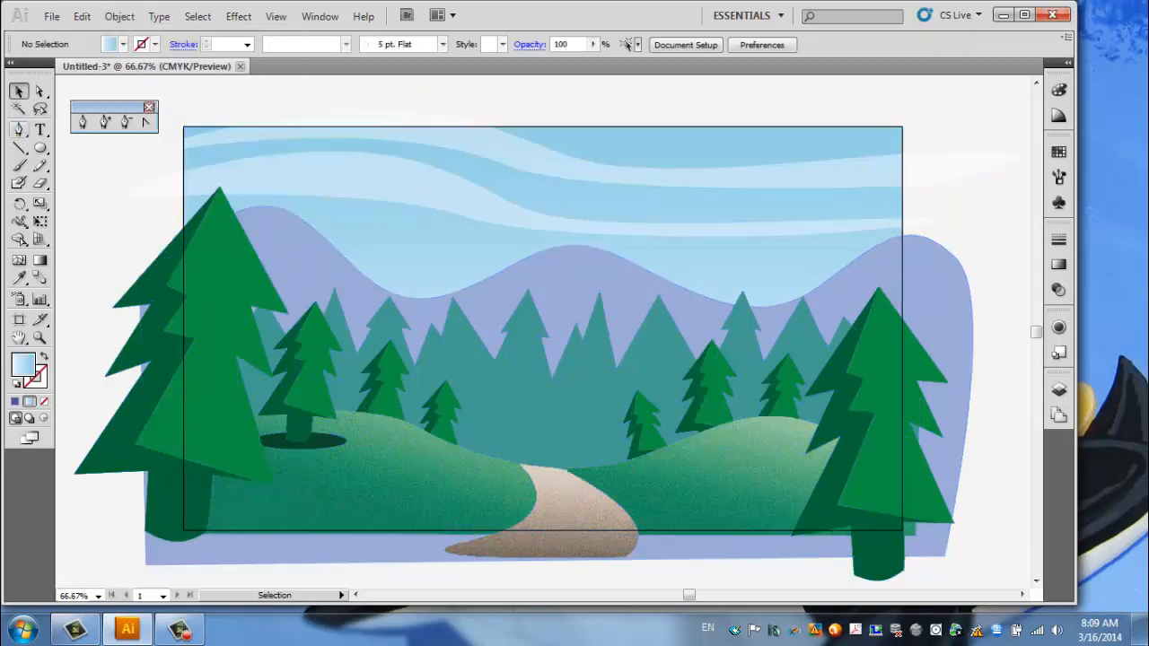
# Begin a city skyline outline with the Pen tool, drawing the leftmost building's wall and stepped roof and the first flat-topped tower
pyautogui.press('p')
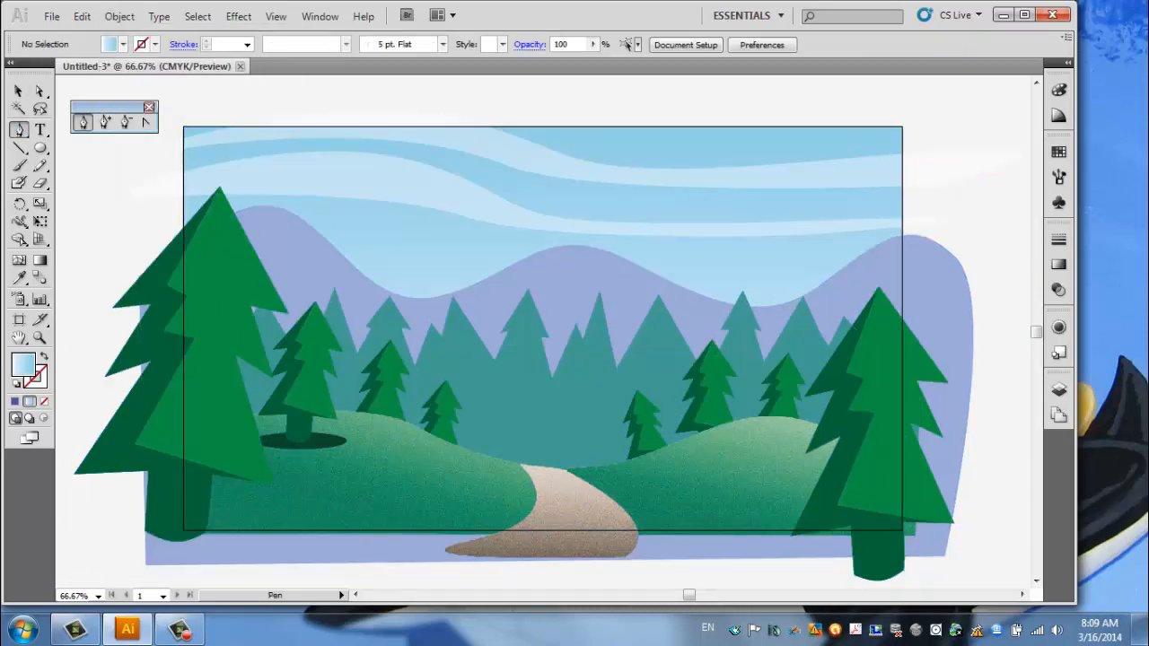
pyautogui.click(481, 481)
pyautogui.click(472, 248)
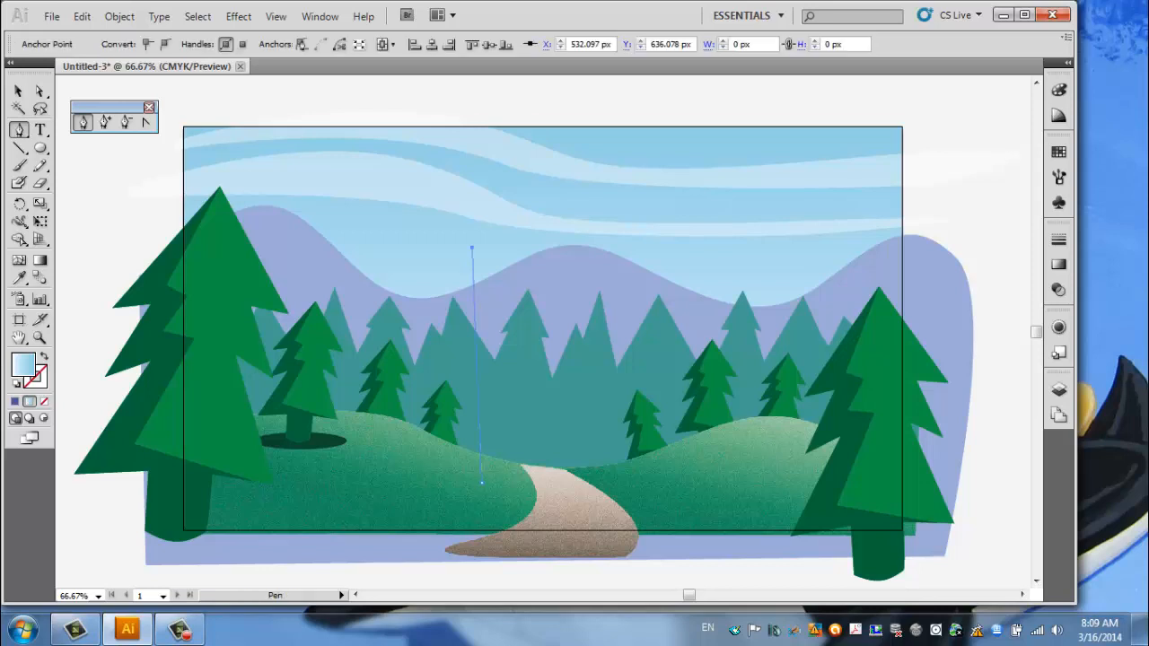
pyautogui.click(487, 231)
pyautogui.click(511, 231)
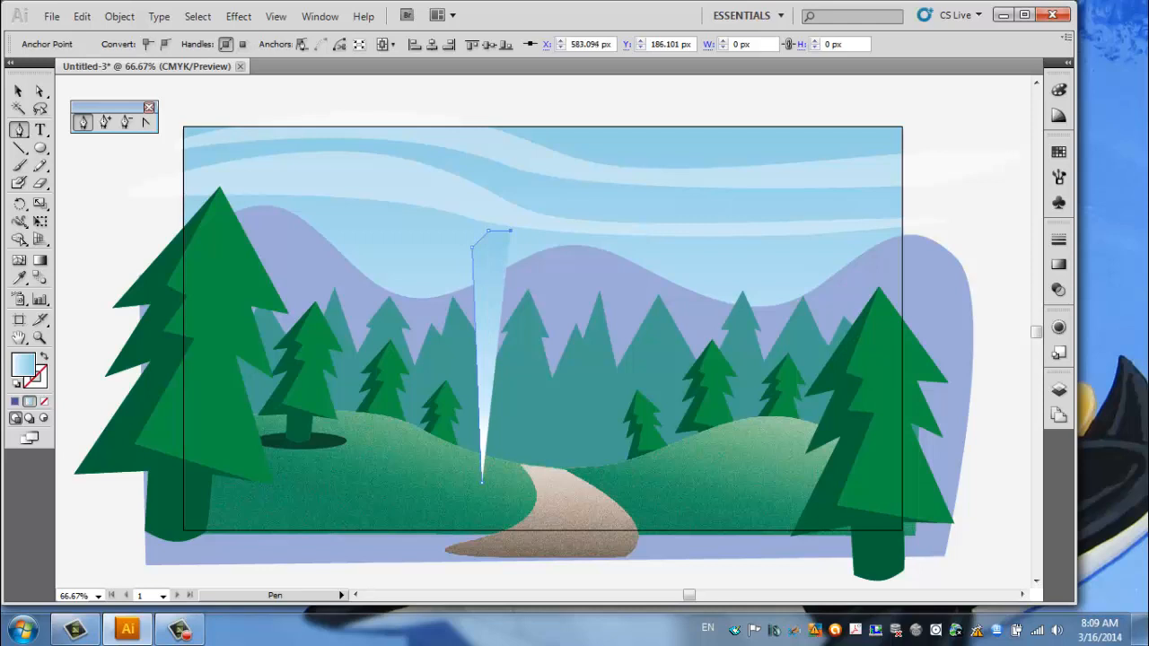
pyautogui.click(511, 208)
pyautogui.click(522, 189)
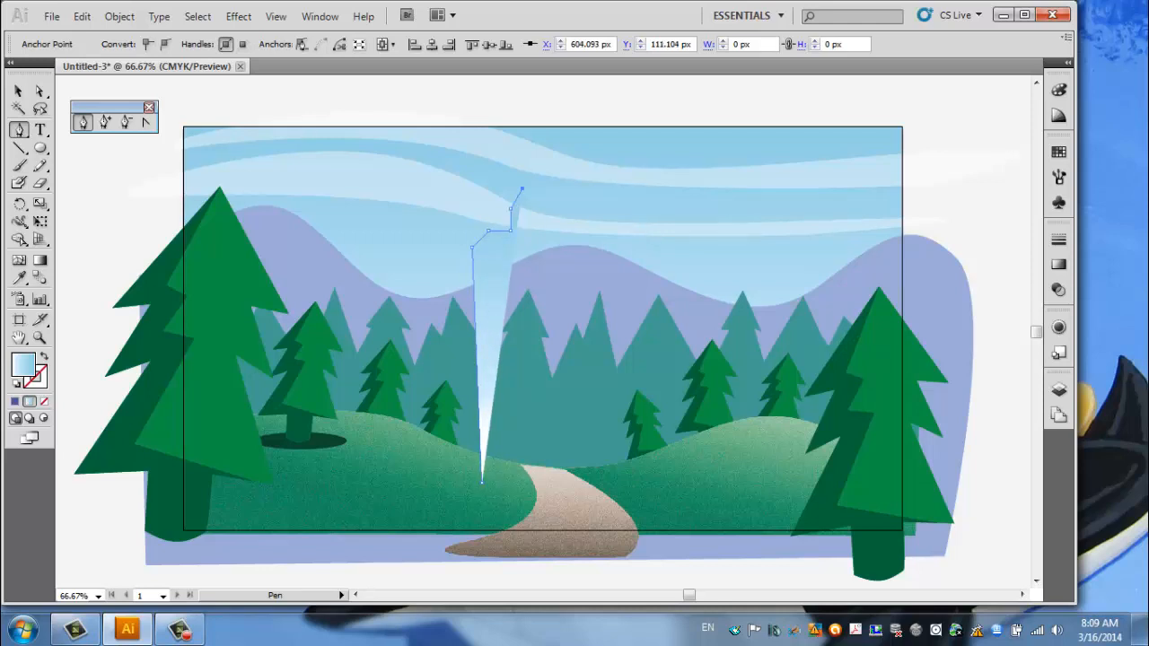
pyautogui.click(554, 188)
pyautogui.click(561, 239)
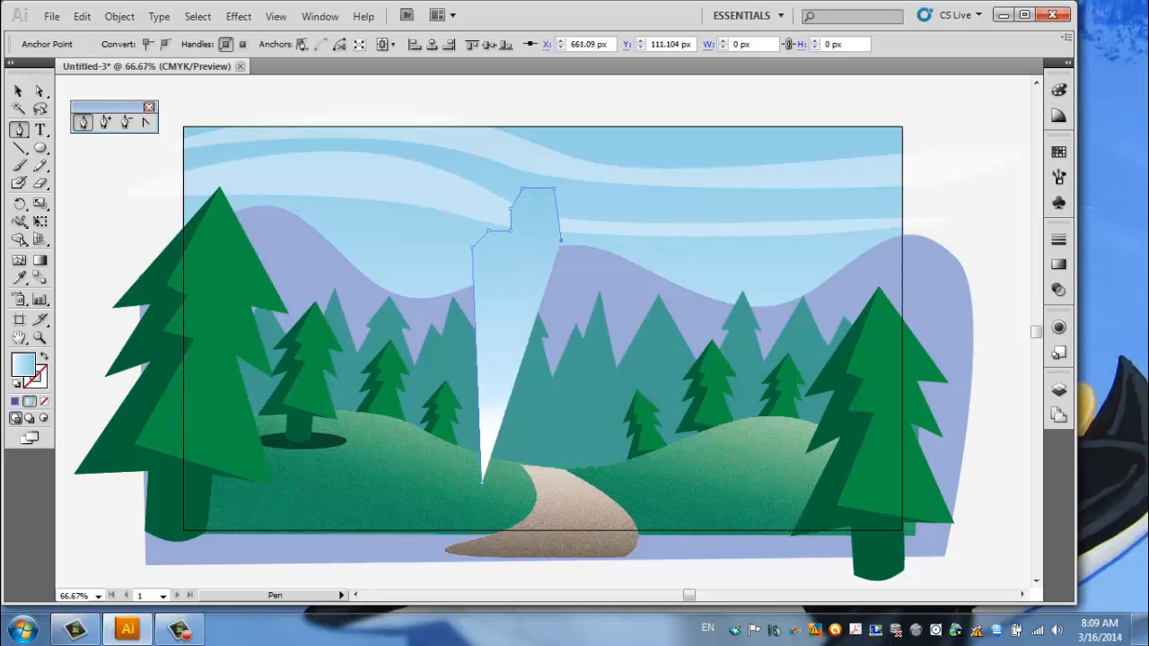
# Extend the skyline outline with a low step, a rectangular gap and the slanted side and flat top of the second tower
pyautogui.click(589, 242)
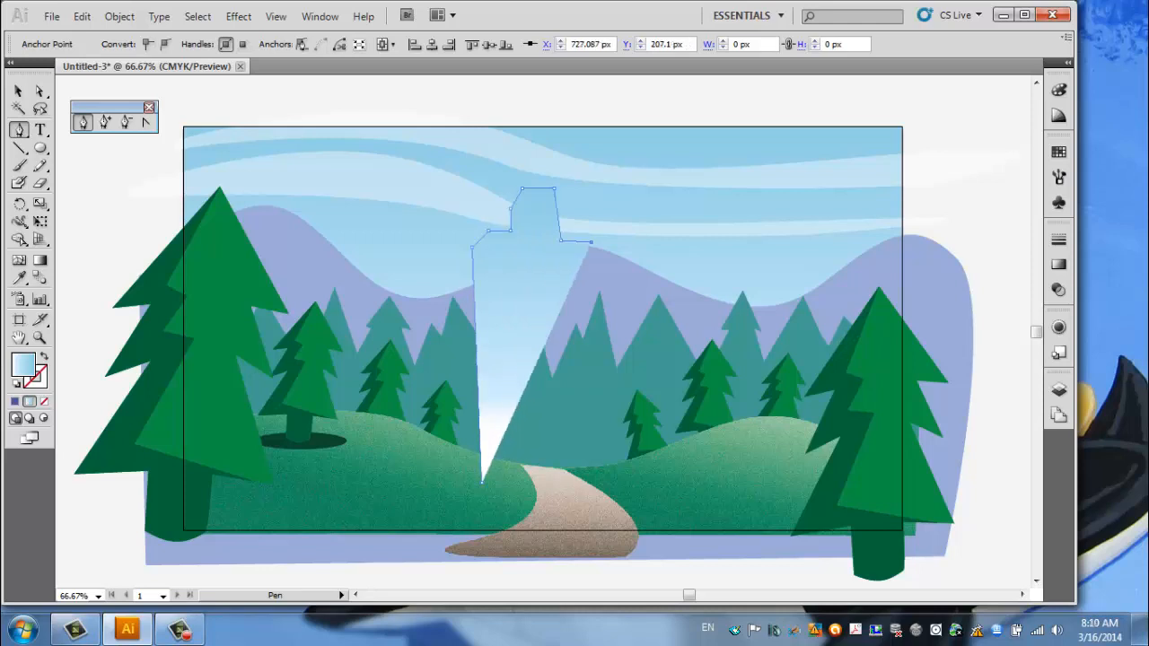
pyautogui.click(591, 274)
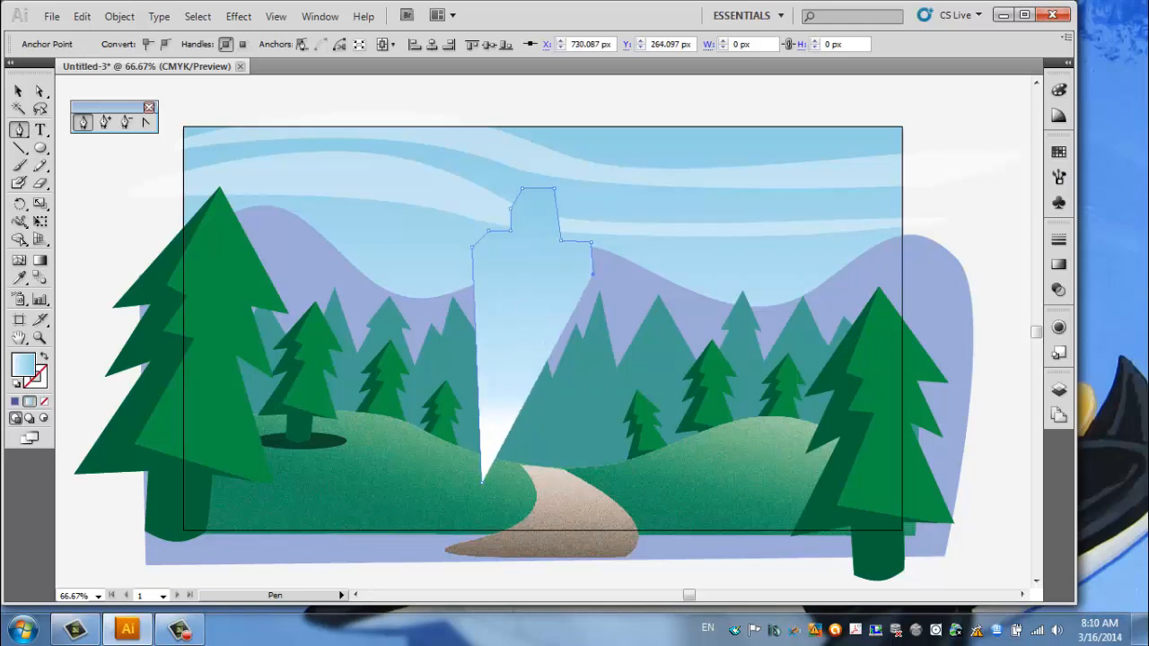
pyautogui.click(619, 274)
pyautogui.click(619, 226)
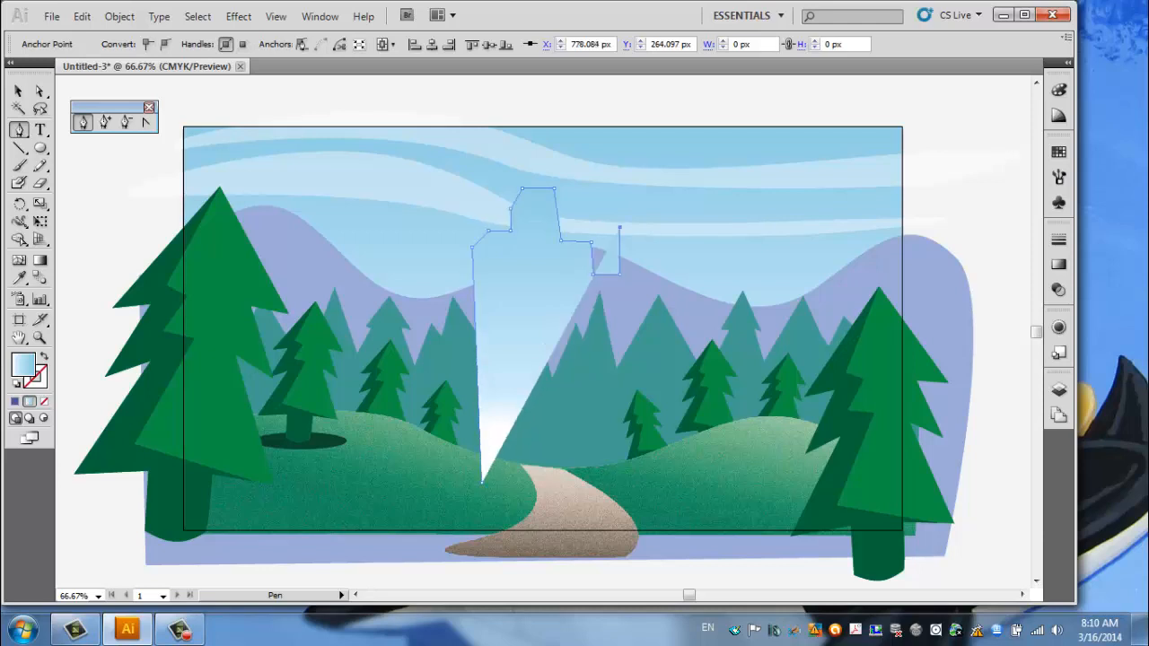
pyautogui.click(633, 195)
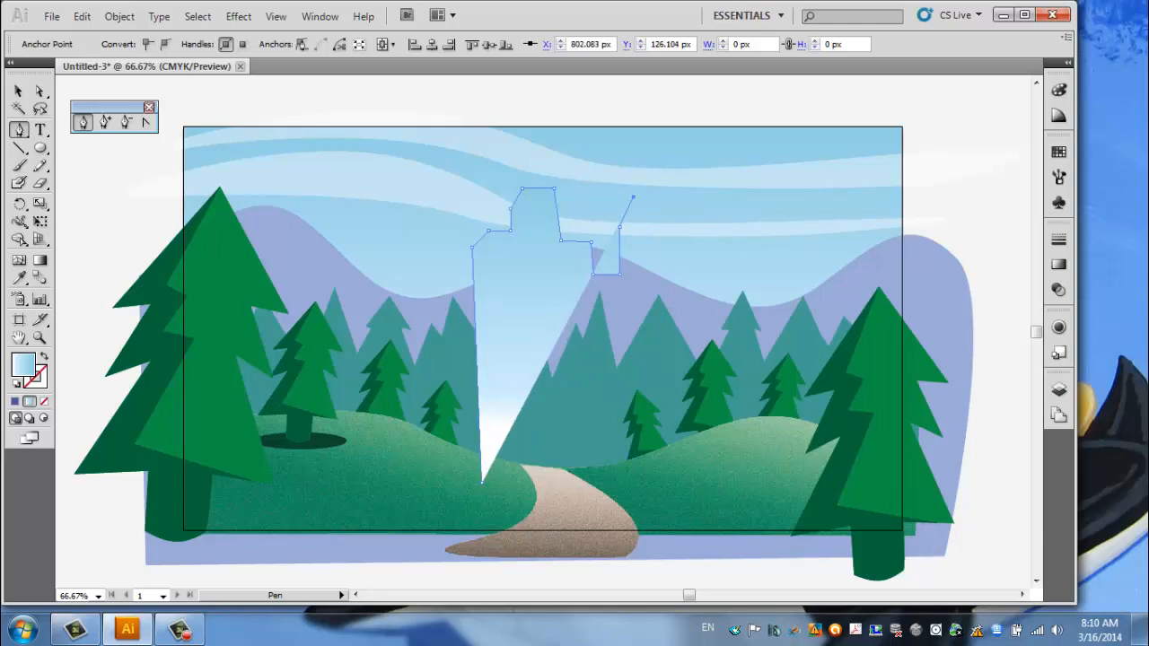
pyautogui.click(662, 197)
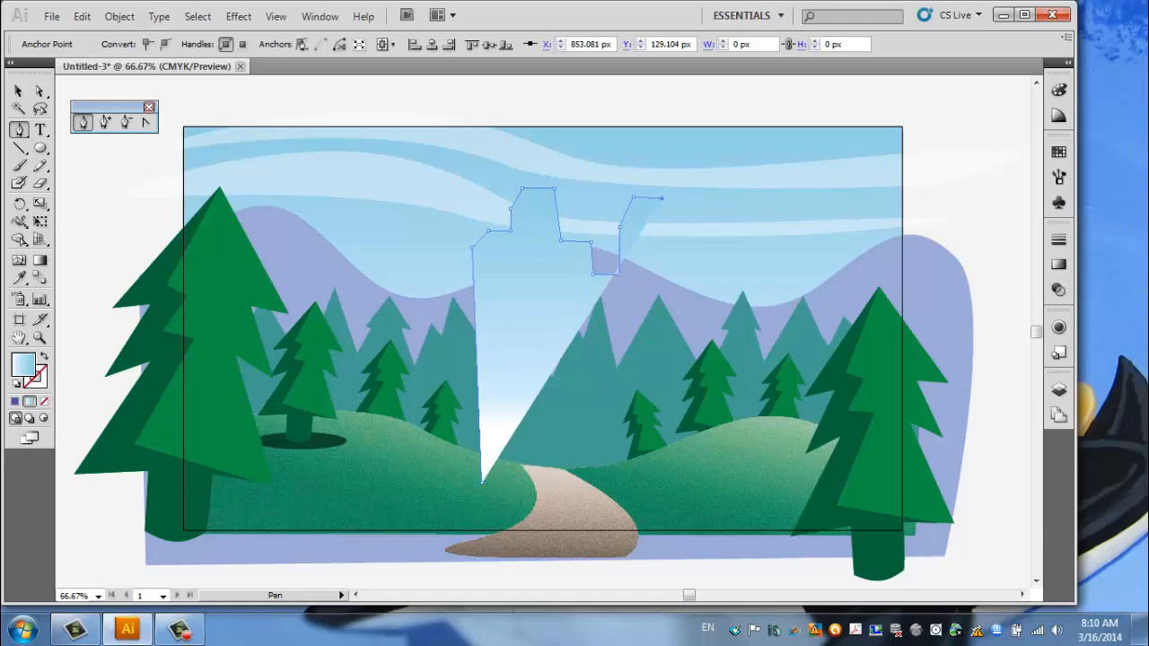
# Draw the stepped edge down from the second tower, replacing the slanted last segment with a nearly vertical one
pyautogui.moveTo(662, 241); pyautogui.dragTo(694, 287)
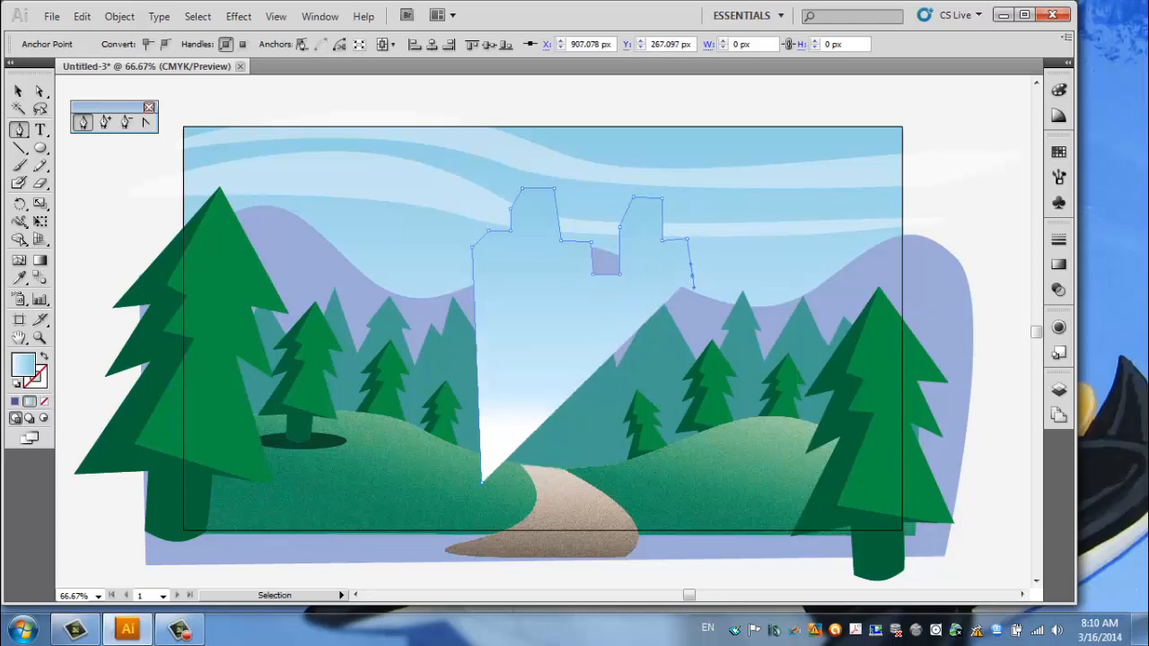
pyautogui.hotkey('ctrl', 'z')
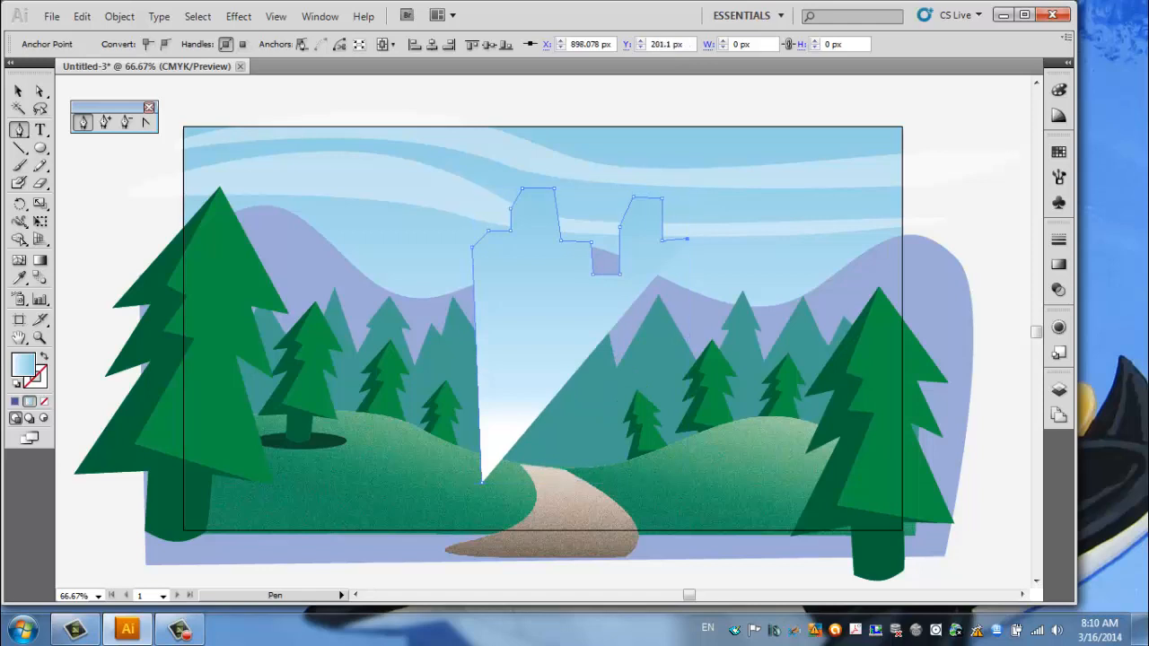
pyautogui.click(686, 274)
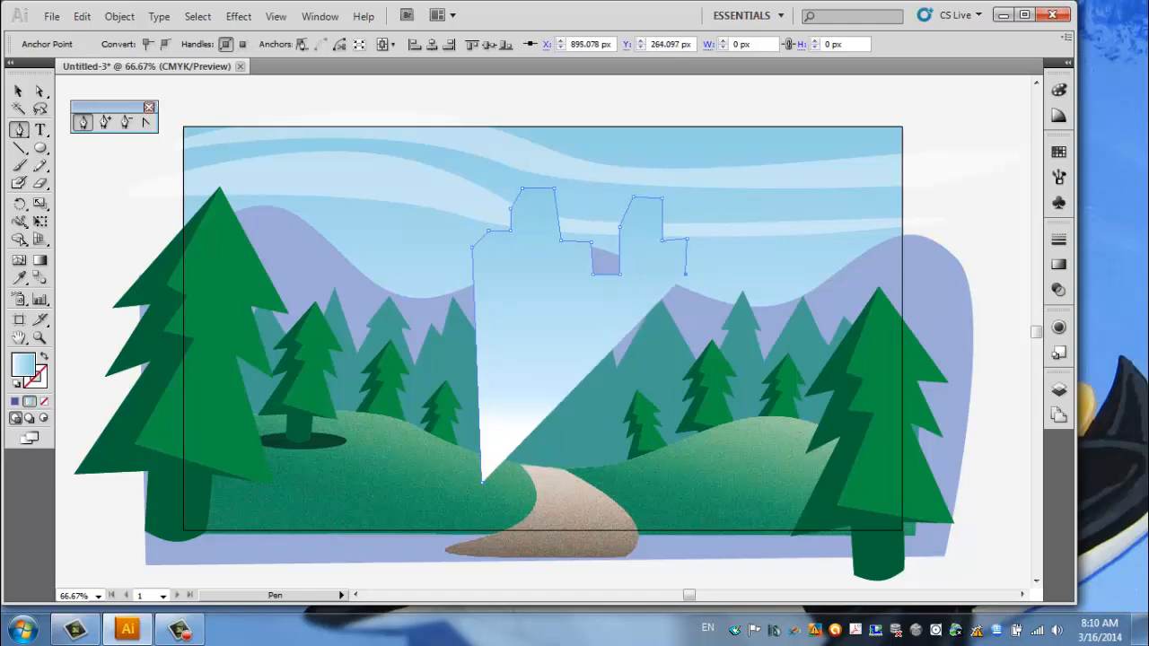
# Add a curved roof segment after the second tower and reposition its end anchor to widen the dome
pyautogui.moveTo(717, 269); pyautogui.dragTo(734, 282)
pyautogui.keyDown('ctrl'); pyautogui.click(728, 282); pyautogui.keyUp('ctrl')
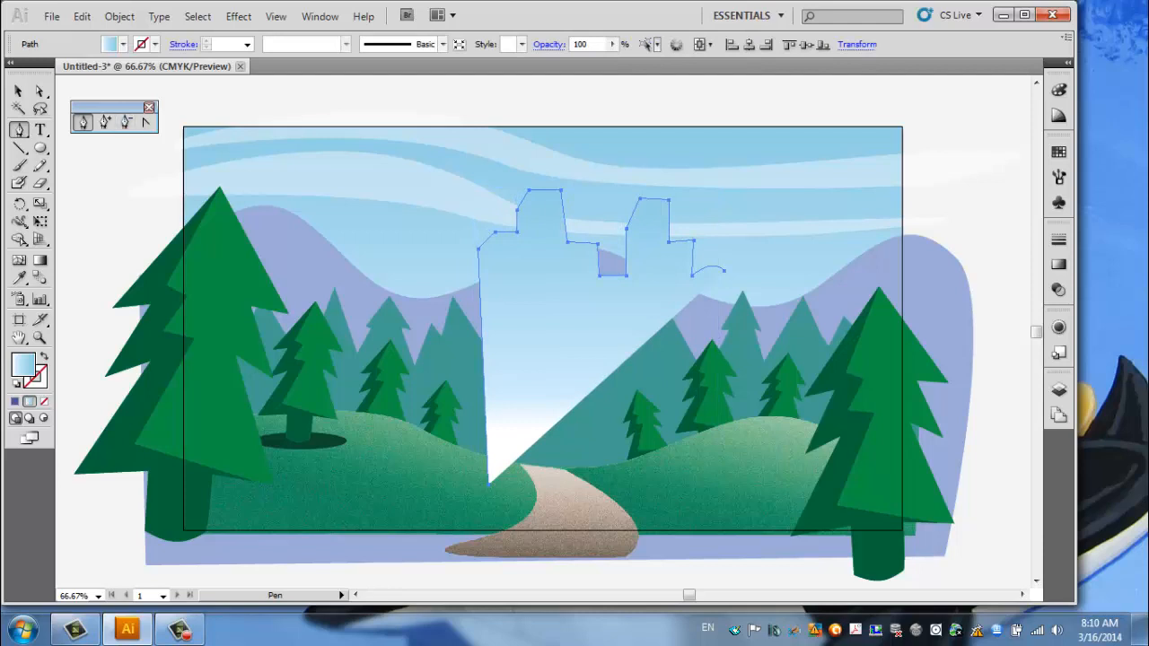
pyautogui.click(39, 90)
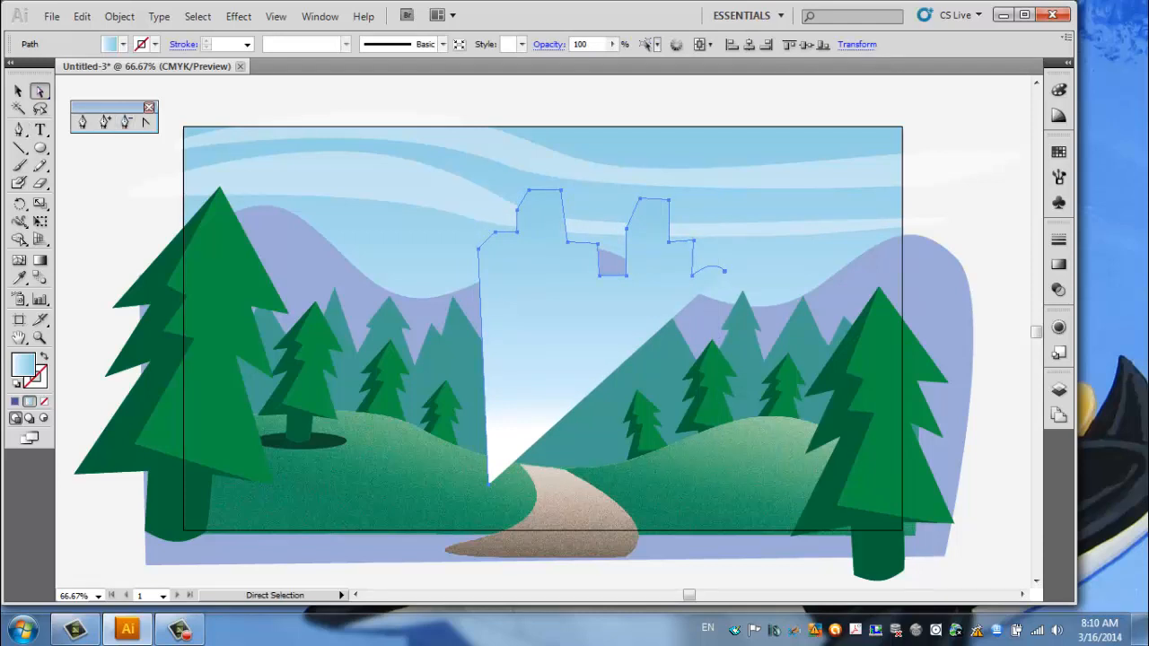
pyautogui.moveTo(724, 271); pyautogui.dragTo(765, 290)
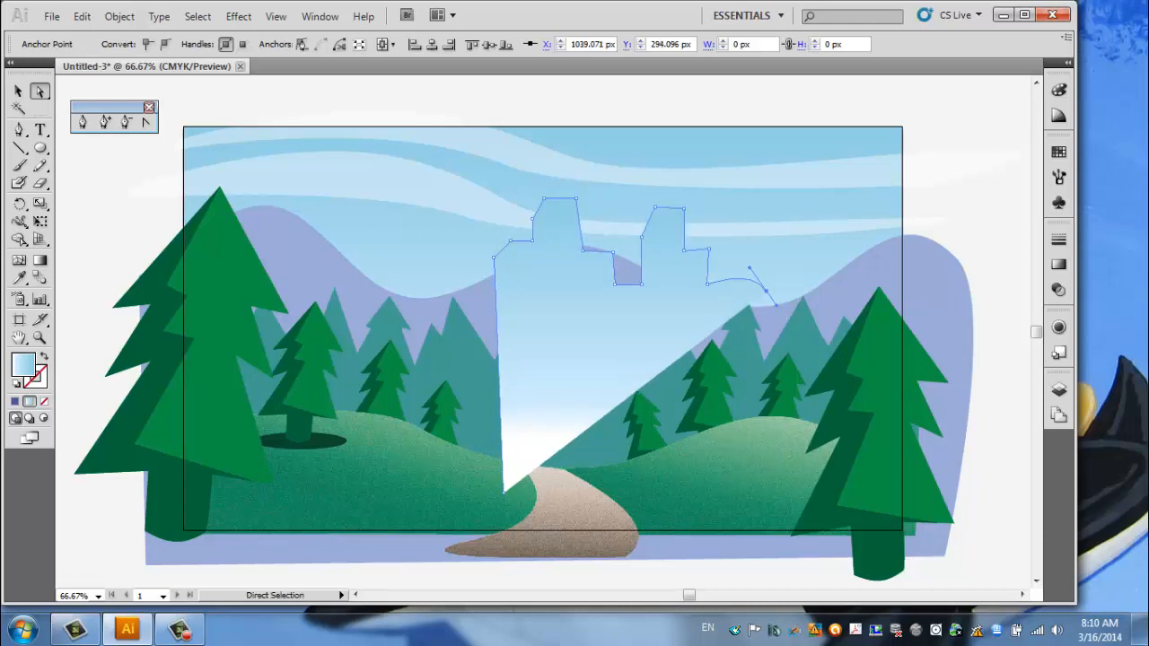
# Continue the outline from the dome through a rectangular gap and a slant-roofed last building, and close the shape below the artboard's lower edge
pyautogui.click(82, 121)
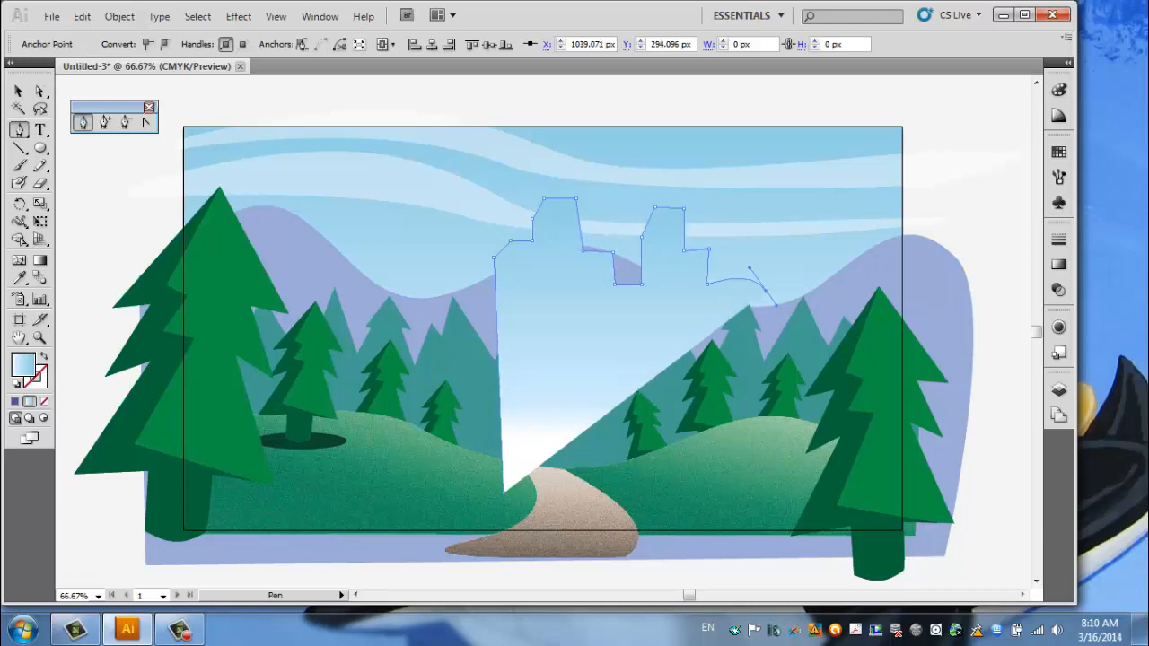
pyautogui.click(765, 290)
pyautogui.keyDown('shift'); pyautogui.click(765, 334); pyautogui.keyUp('shift')
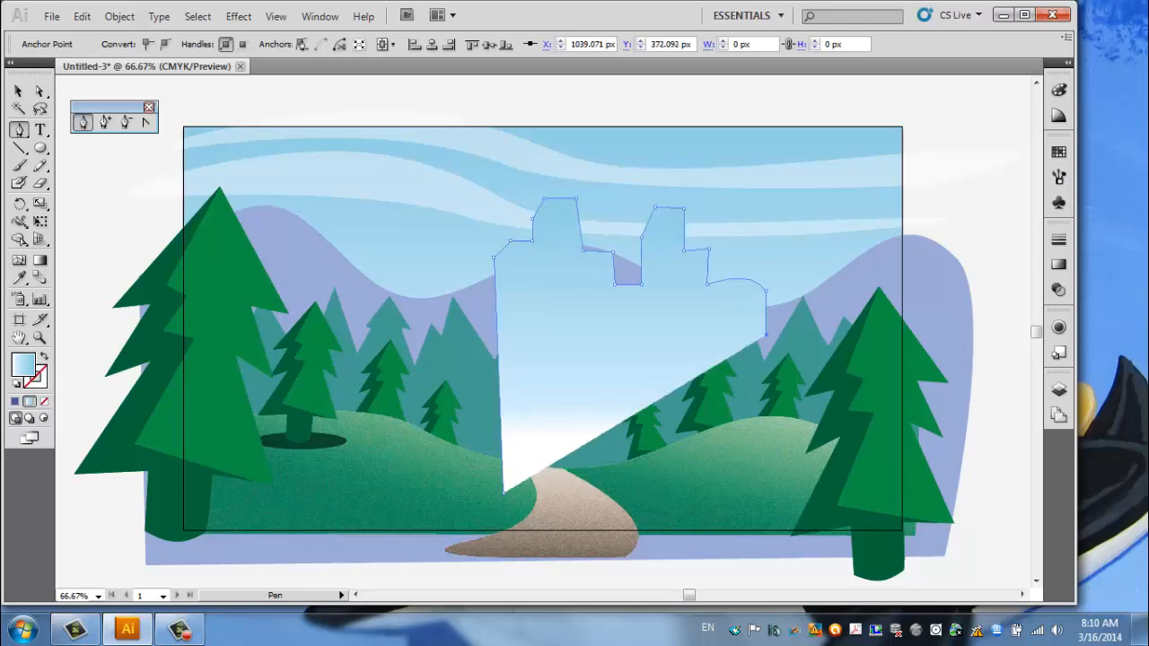
pyautogui.keyDown('shift'); pyautogui.click(793, 334); pyautogui.keyUp('shift')
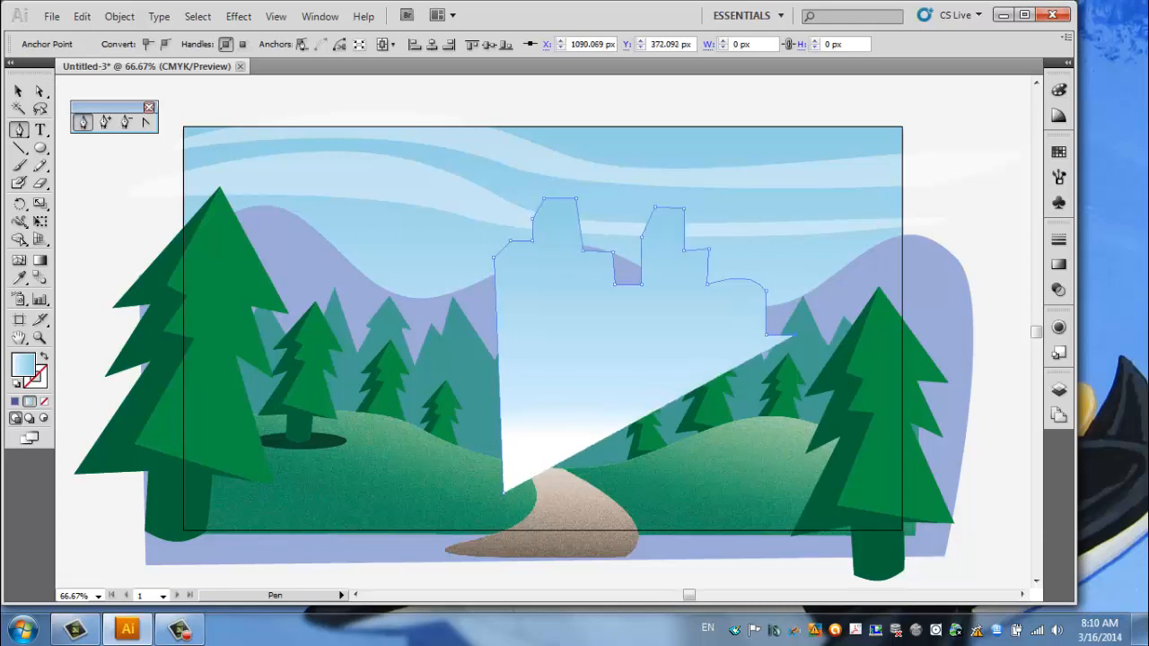
pyautogui.moveTo(795, 283); pyautogui.dragTo(823, 247)
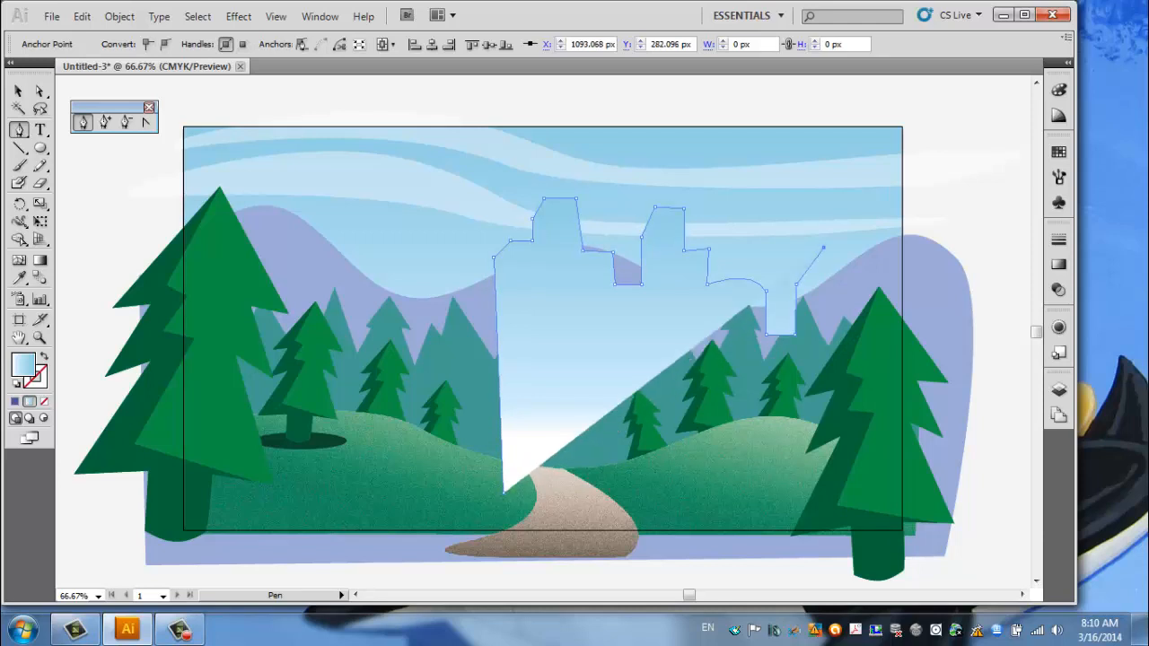
pyautogui.click(878, 244)
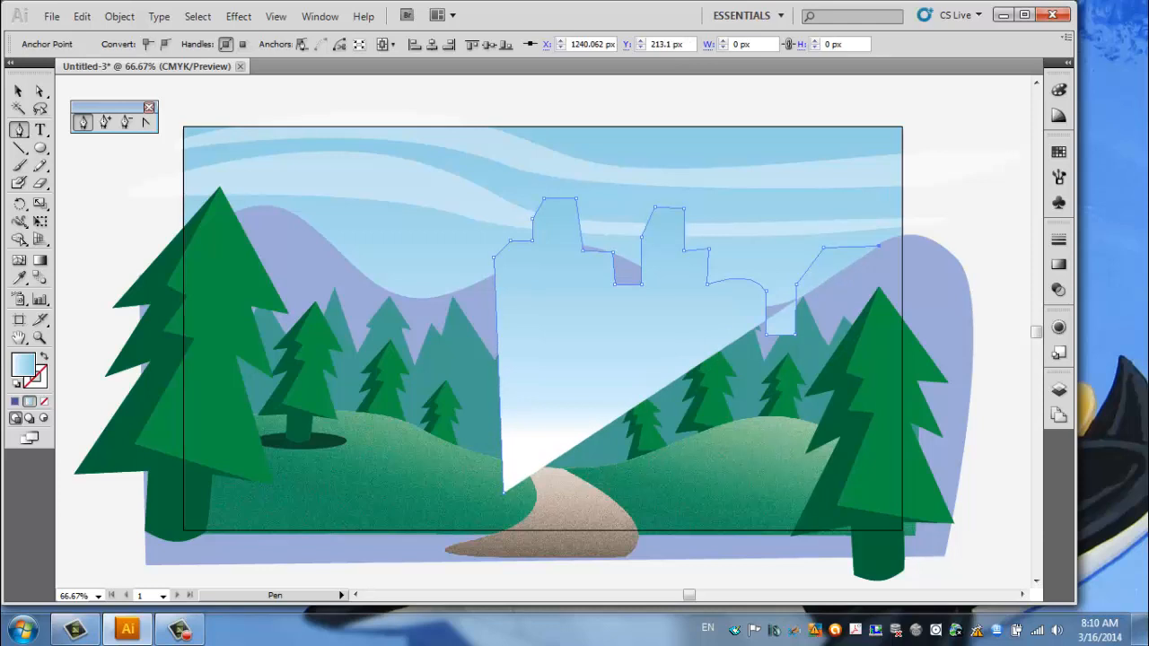
pyautogui.click(903, 557)
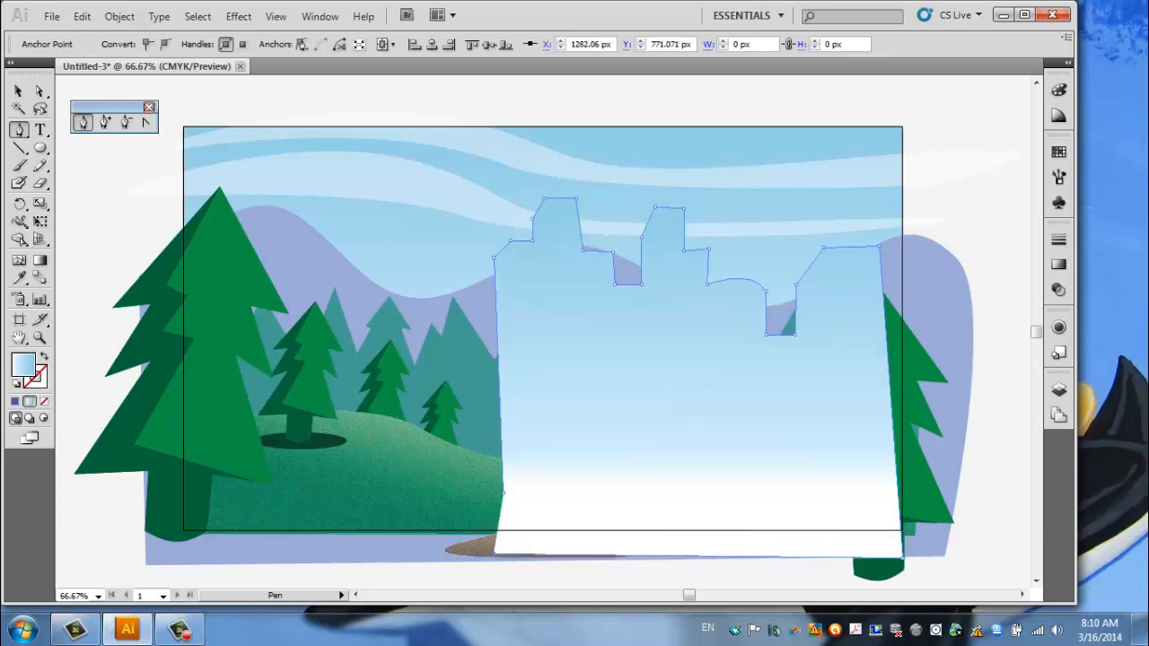
pyautogui.click(503, 492)
# Fill the skyline shape with solid blue 5050D8
pyautogui.doubleClick(24, 364)
pyautogui.moveTo(465, 235)
pyautogui.mouseDown()
pyautogui.moveTo(441, 231)
pyautogui.moveTo(460, 236)
pyautogui.mouseUp()
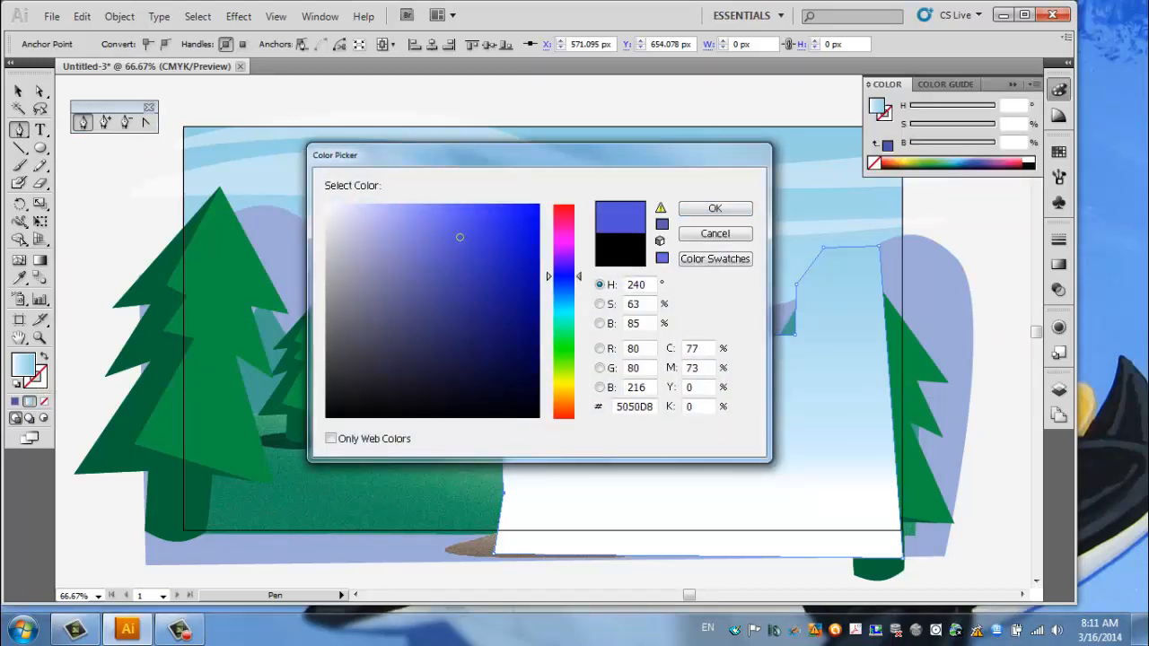
pyautogui.click(714, 209)
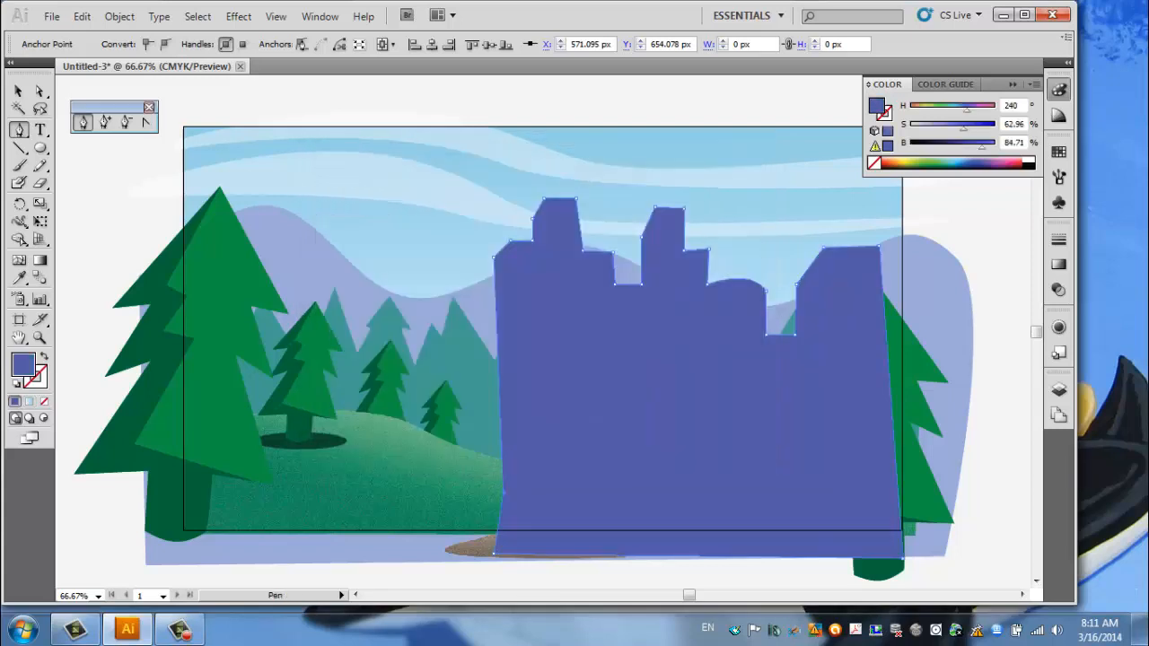
# Draw a small upright rectangle above the artboard and fill it with white (FFFFFF)
pyautogui.press('m')
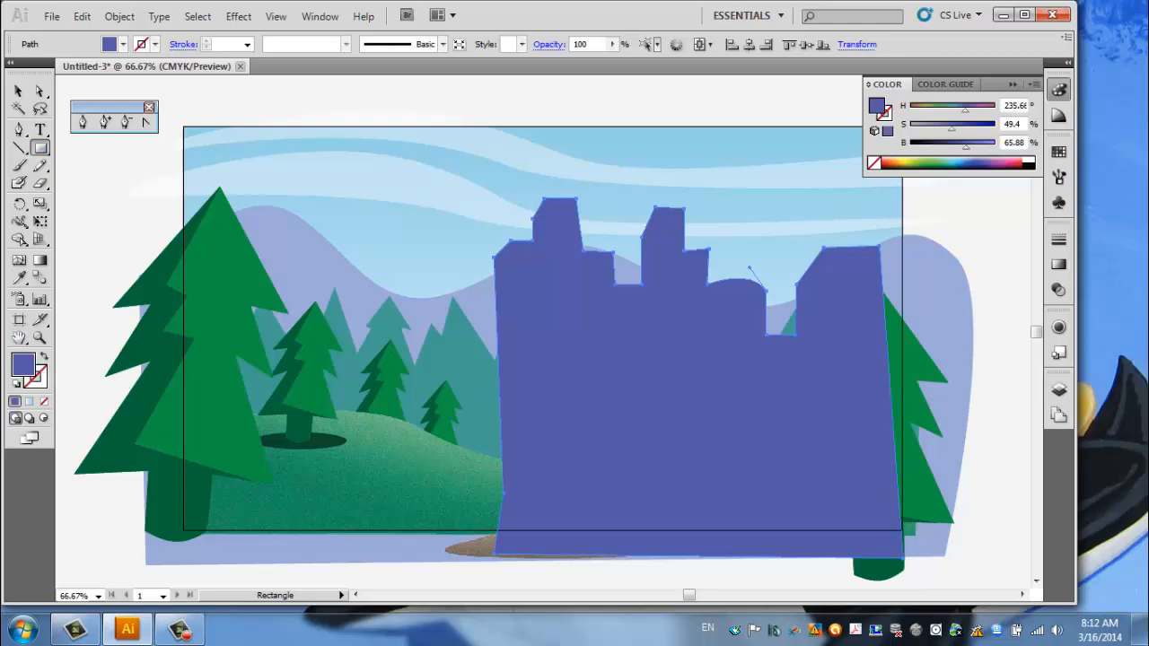
pyautogui.moveTo(265, 89); pyautogui.dragTo(279, 114)
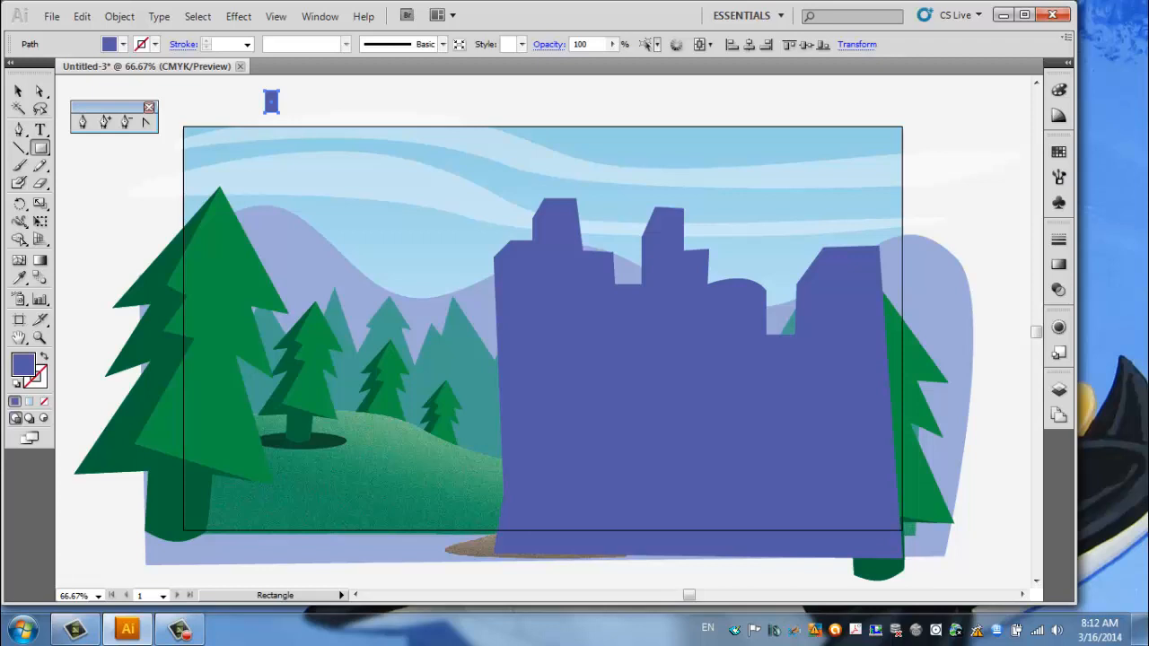
pyautogui.doubleClick(24, 363)
pyautogui.moveTo(429, 280); pyautogui.dragTo(328, 206)
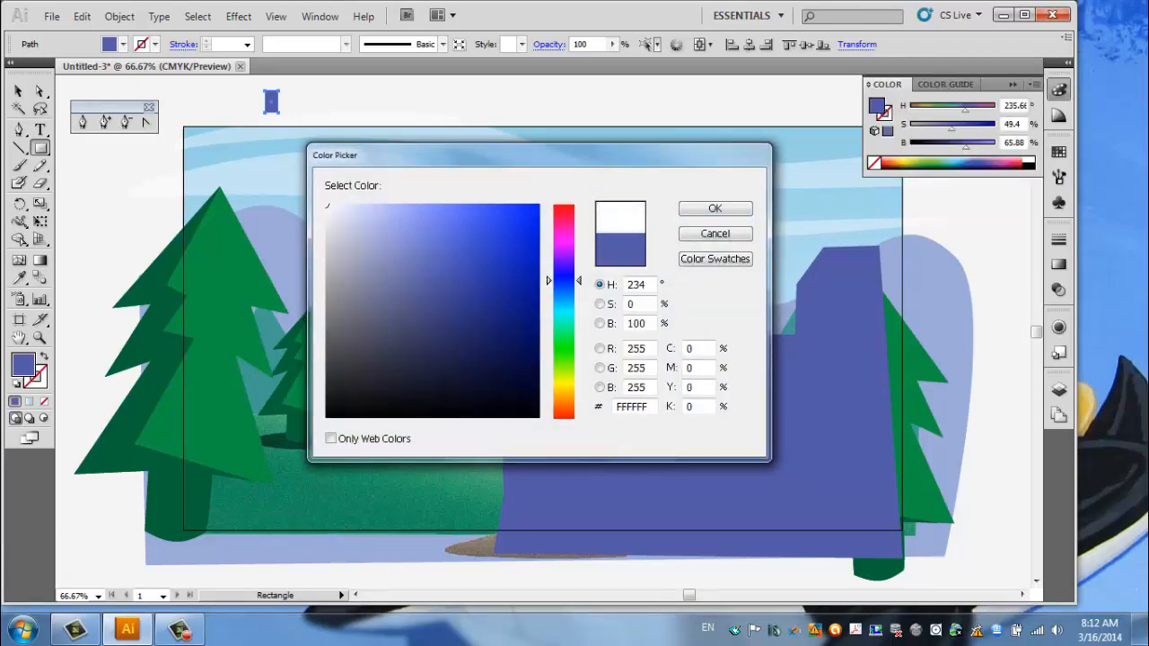
pyautogui.press('Return')
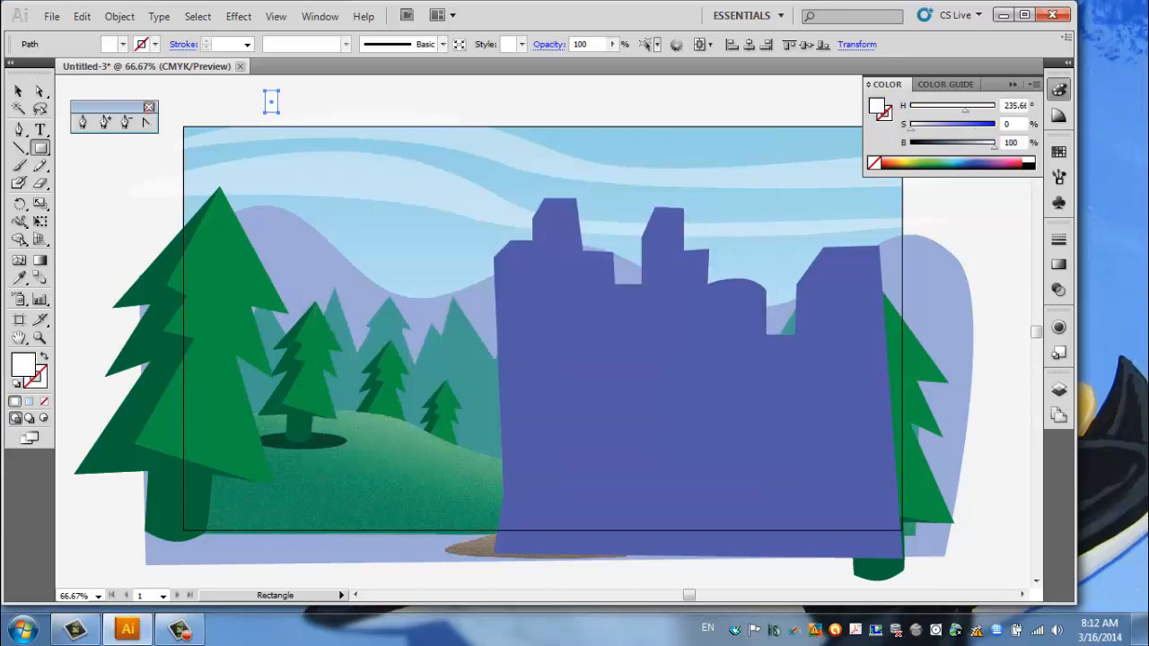
# Move the white rectangle onto the leftmost building and duplicate it as windows, three in a row with two more stacked below
pyautogui.click(18, 91)
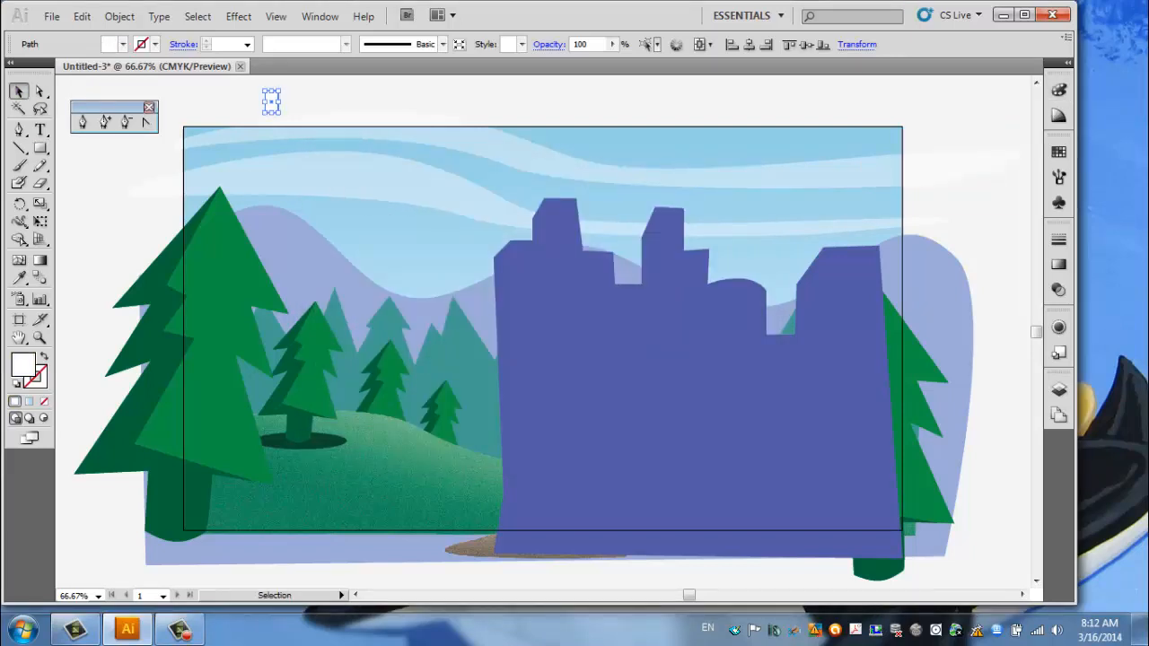
pyautogui.moveTo(271, 101); pyautogui.dragTo(535, 258)
pyautogui.press('alt')
pyautogui.press('shift')
pyautogui.press('shift')
pyautogui.click(520, 257)
pyautogui.moveTo(521, 257); pyautogui.dragTo(523, 301)
# Draw a tall, narrow white strip down the dome-roofed building and duplicate it sideways to make four parallel strips
pyautogui.press('m')
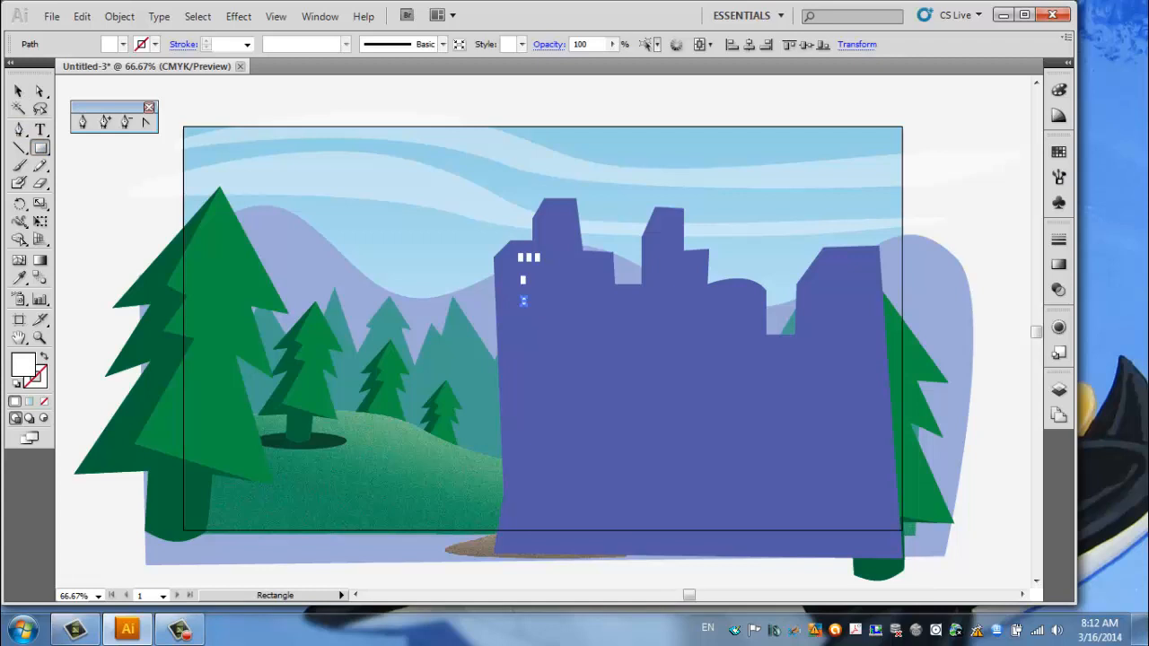
pyautogui.moveTo(748, 291); pyautogui.dragTo(753, 535)
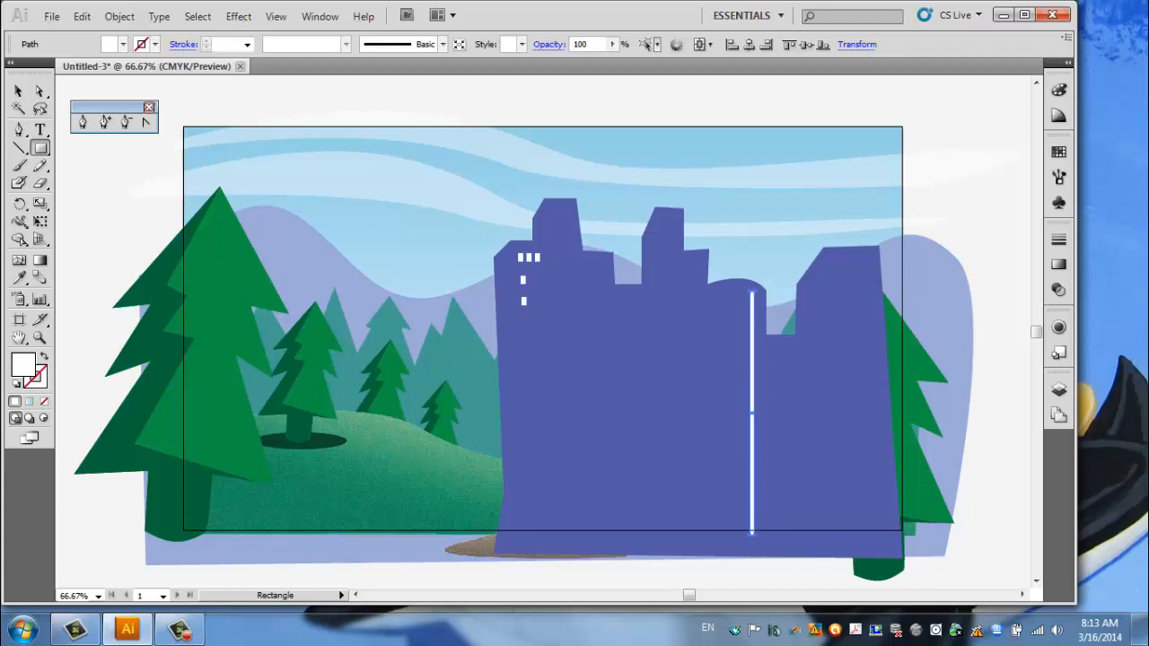
pyautogui.press('v')
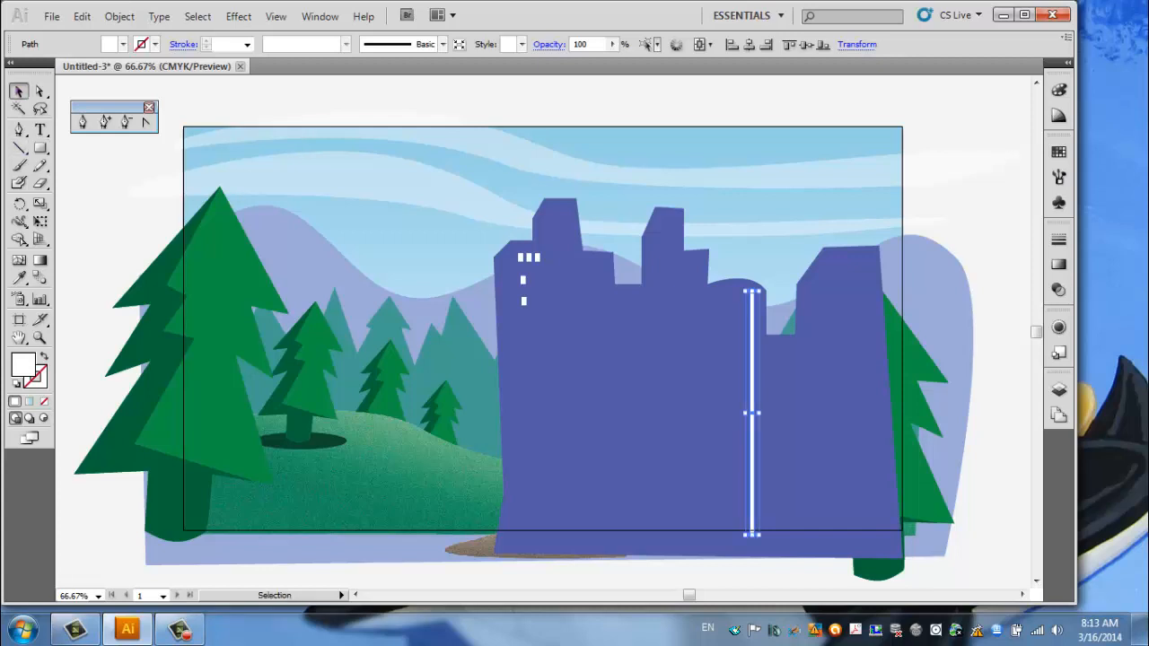
pyautogui.moveTo(752, 359)
pyautogui.mouseDown()
pyautogui.moveTo(721, 361)
pyautogui.moveTo(741, 360)
pyautogui.moveTo(735, 353)
pyautogui.mouseUp()
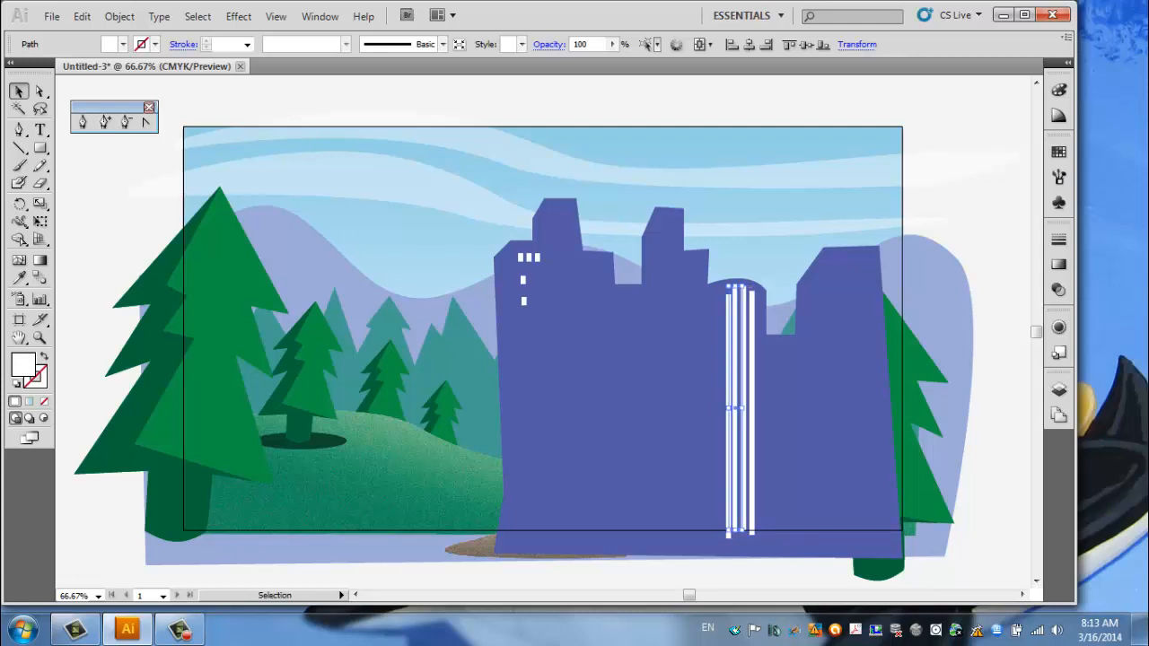
pyautogui.moveTo(734, 408); pyautogui.dragTo(721, 409)
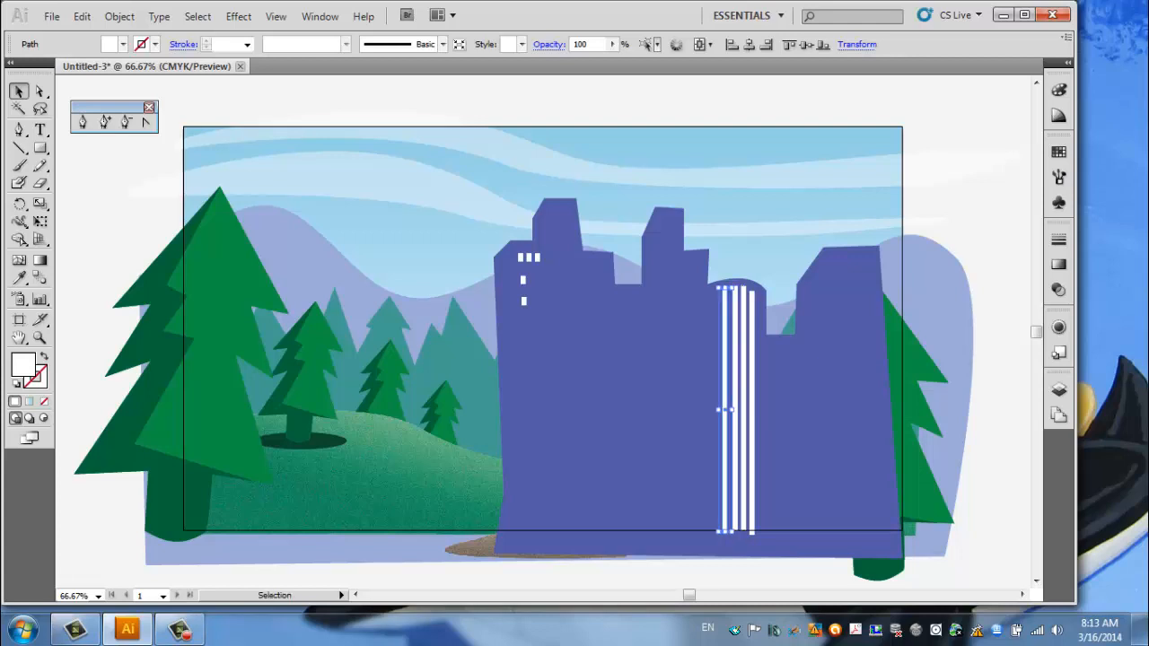
pyautogui.hotkey('ctrl', 'shift', 'a')
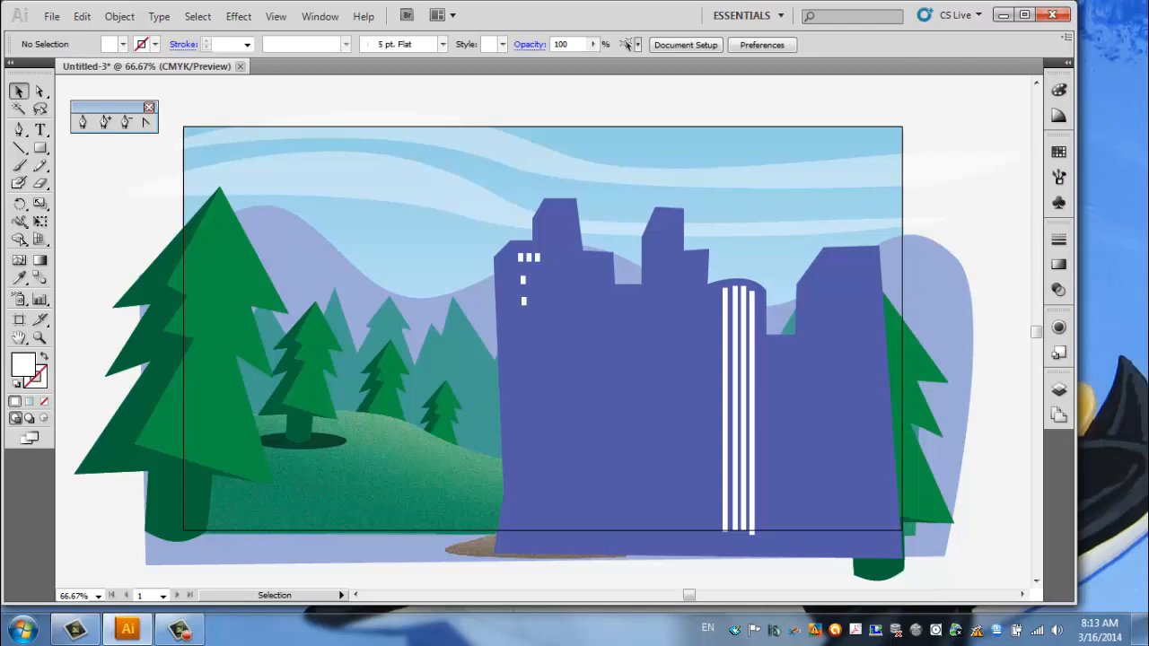